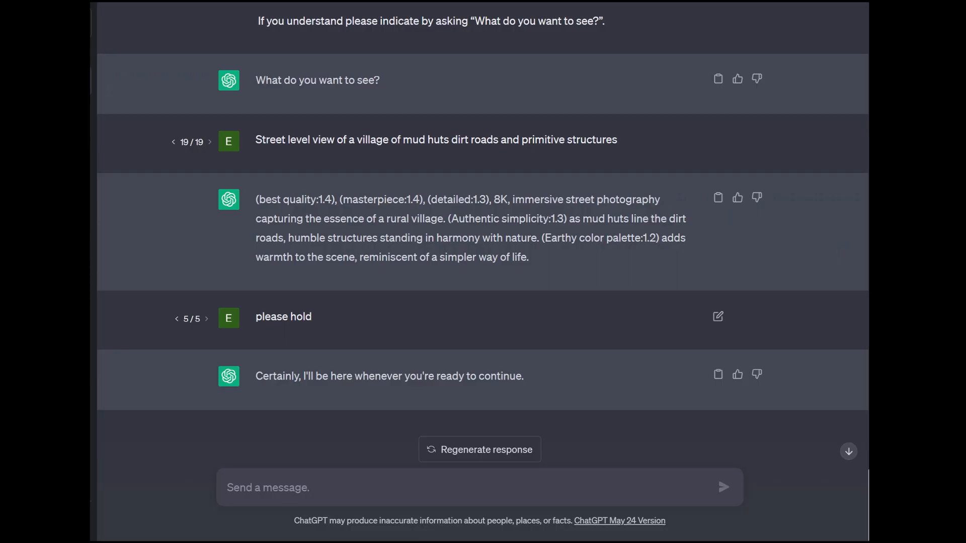
# - Reopen the mud-hut village request for editing and clear its text
pyautogui.scroll(3, 483, 272)
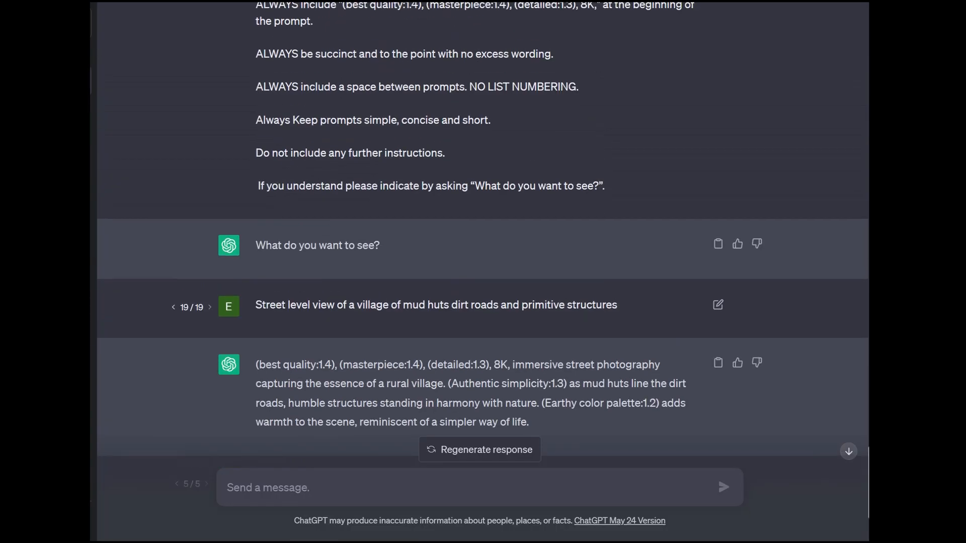
pyautogui.scroll(-2, 483, 272)
pyautogui.click(718, 194)
pyautogui.moveTo(619, 195); pyautogui.dragTo(254, 195)
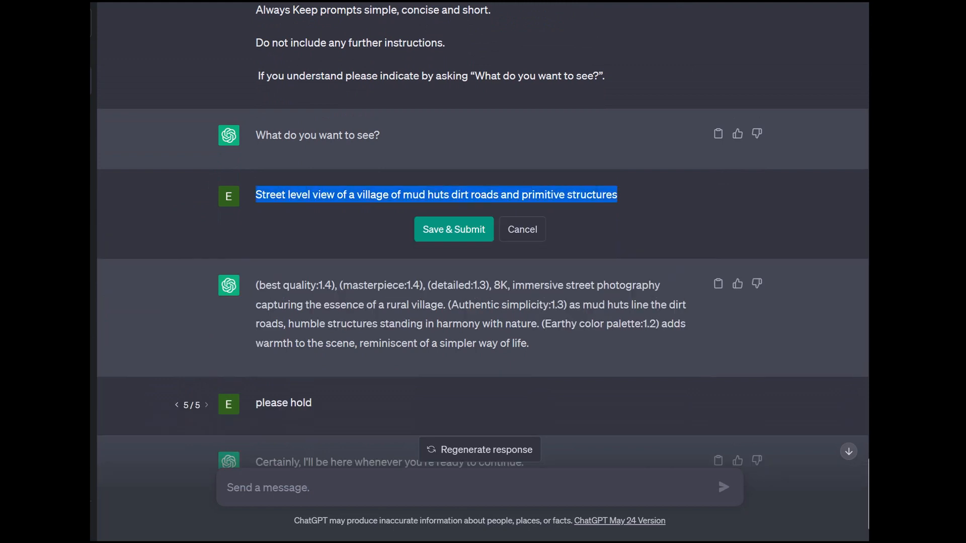
pyautogui.press('BackSpace')
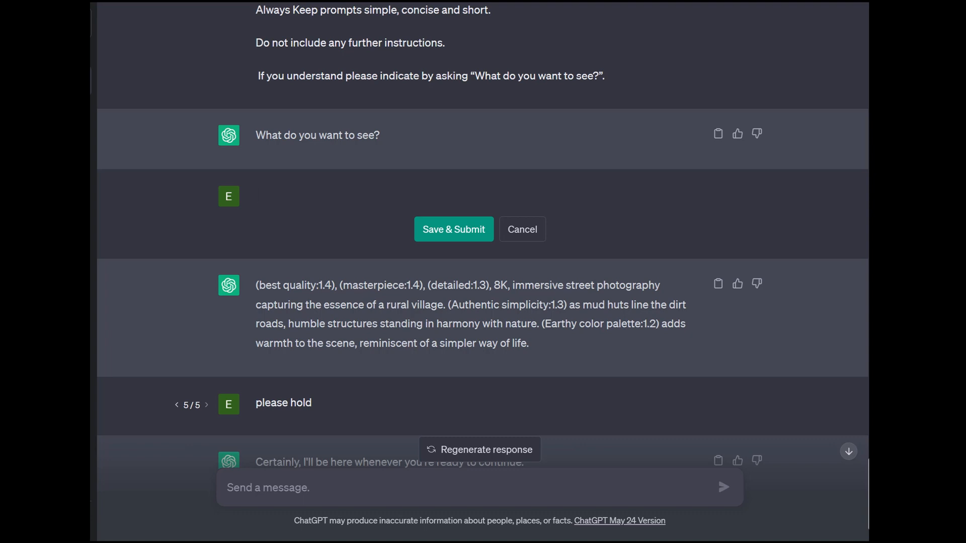
pyautogui.write('a beautiful woman s')
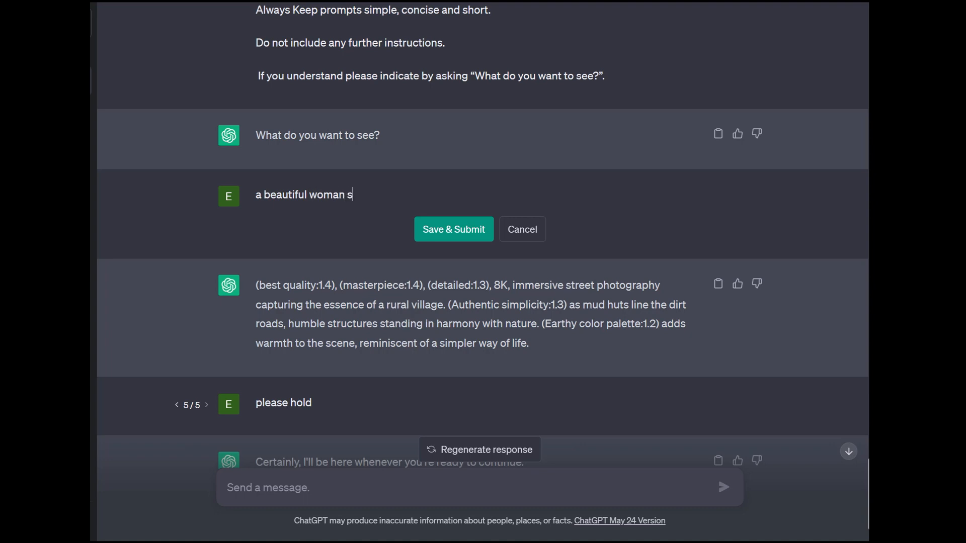
pyautogui.write('tanding in a')
pyautogui.press('BackSpace')
pyautogui.press('BackSpace')
pyautogui.press('BackSpace')
pyautogui.press('BackSpace')
pyautogui.press('BackSpace')
pyautogui.press('BackSpace')
pyautogui.press('BackSpace')
pyautogui.press('BackSpace')
pyautogui.press('BackSpace')
pyautogui.press('BackSpace')
pyautogui.press('BackSpace')
pyautogui.press('BackSpace')
pyautogui.press('BackSpace')
pyautogui.press('BackSpace')
pyautogui.press('BackSpace')
pyautogui.press('BackSpace')
pyautogui.press('BackSpace')
pyautogui.press('BackSpace')
pyautogui.press('BackSpace')
pyautogui.press('BackSpace')
# - Rewrite the request as "portrait of a beautiful woman standing in a temple" and submit it
pyautogui.write('portrait ')
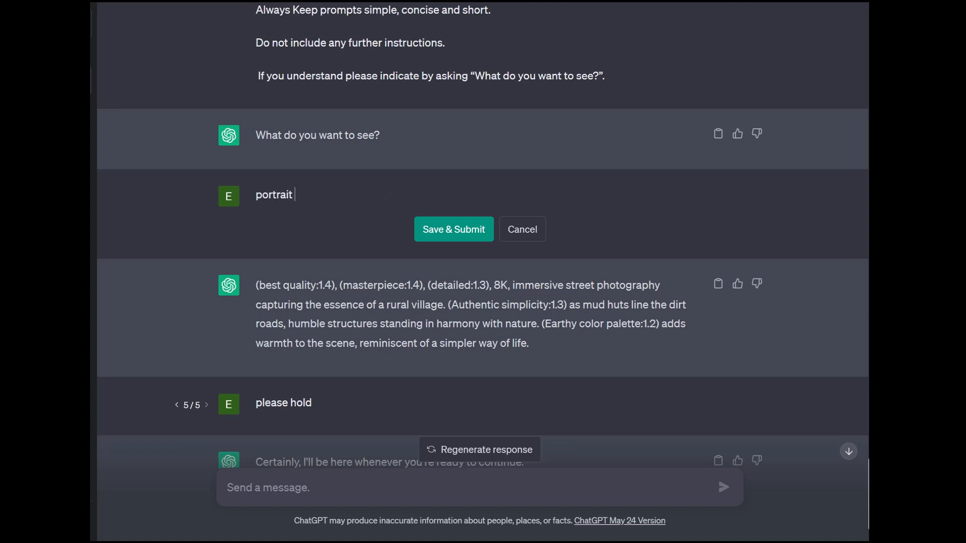
pyautogui.write('of a beautiful woma')
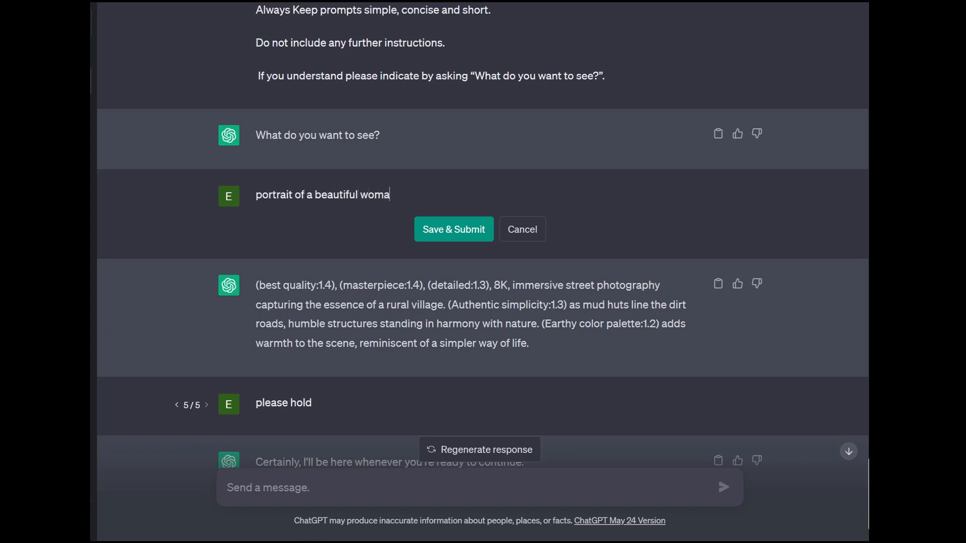
pyautogui.write('n standing in a a')
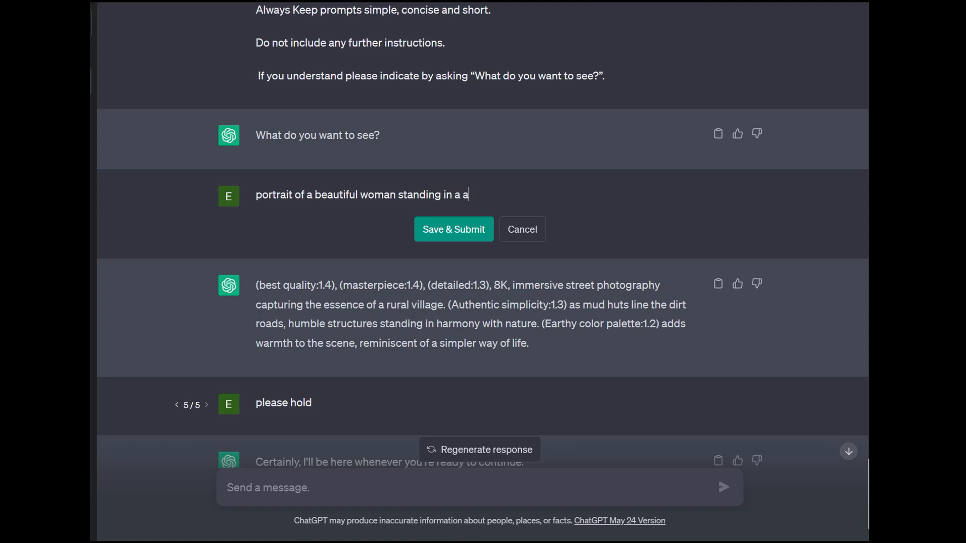
pyautogui.press('BackSpace')
pyautogui.write('temple')
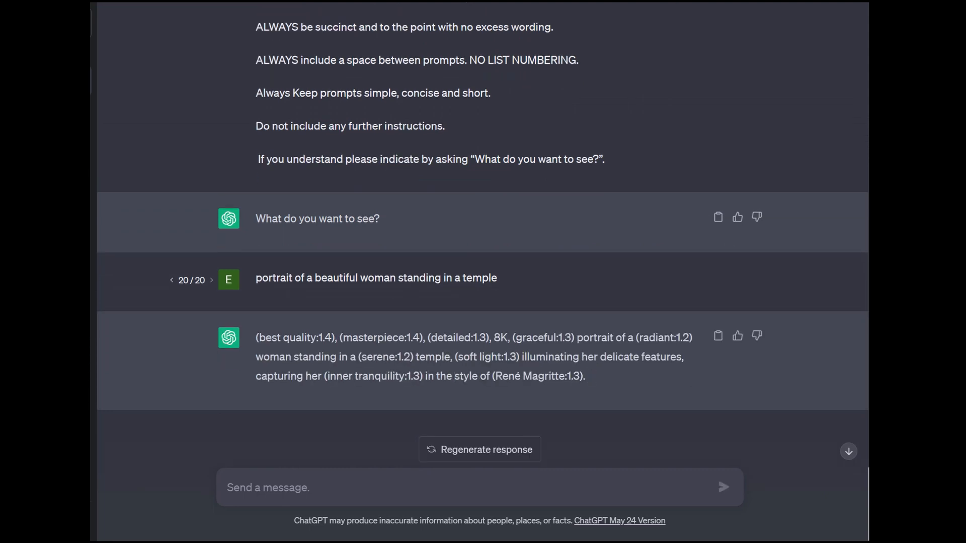
# - Copy the full prompt generated in the reply to the temple portrait request
pyautogui.moveTo(586, 376); pyautogui.dragTo(256, 338)
pyautogui.rightClick(264, 335)
pyautogui.click(293, 346)
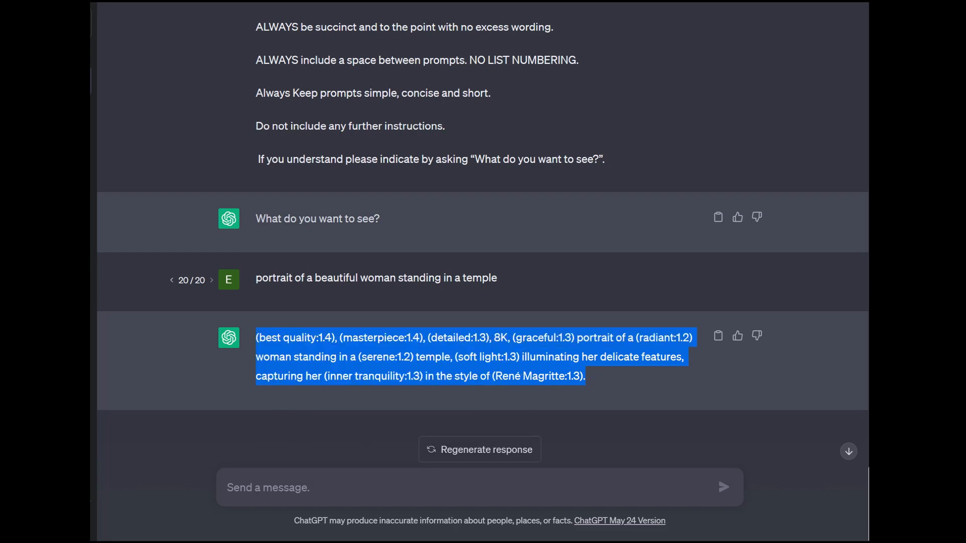
# - Switch to the Stable Diffusion web UI, choose the aZovyaRPGArtistTools_v3VAE.safetensors checkpoint and set SD VAE to Automatic
pyautogui.click(211, 41)
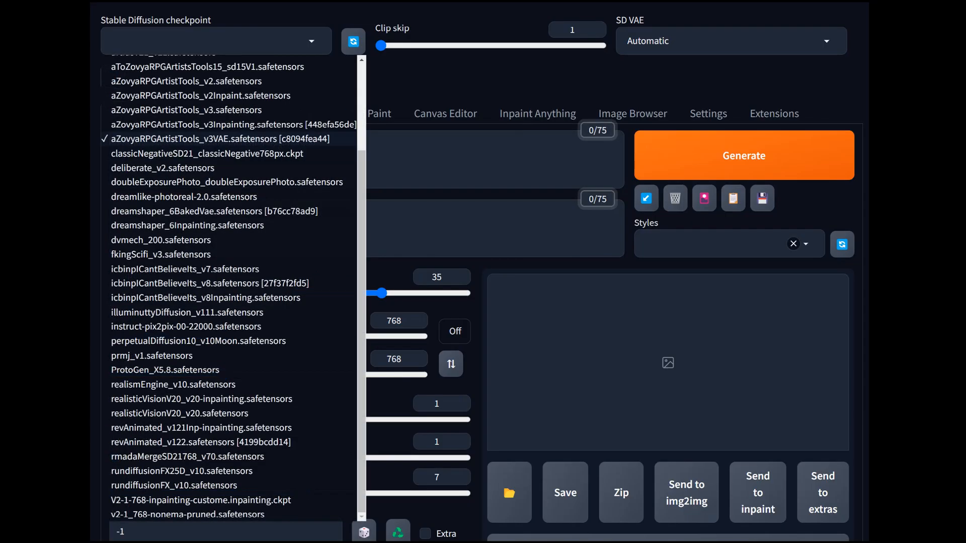
pyautogui.click(428, 159)
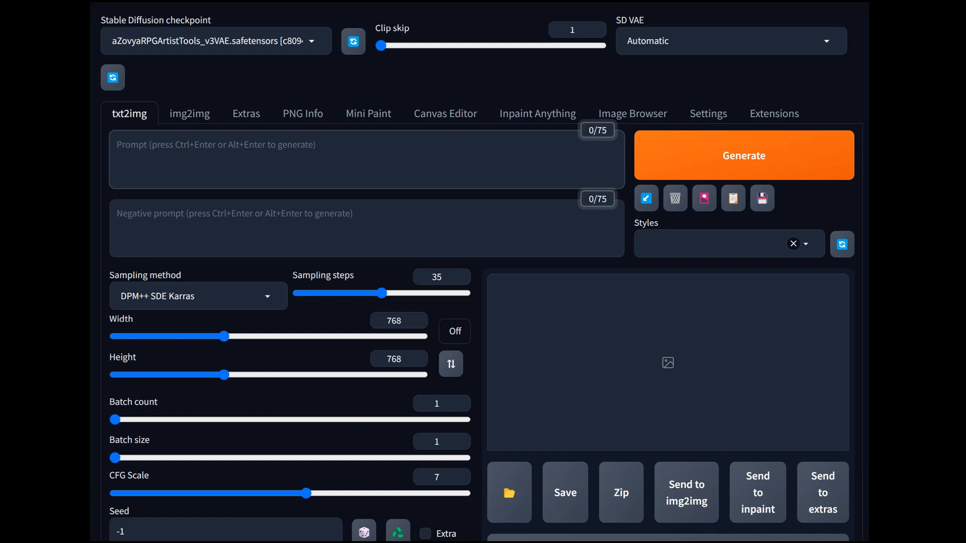
pyautogui.click(731, 41)
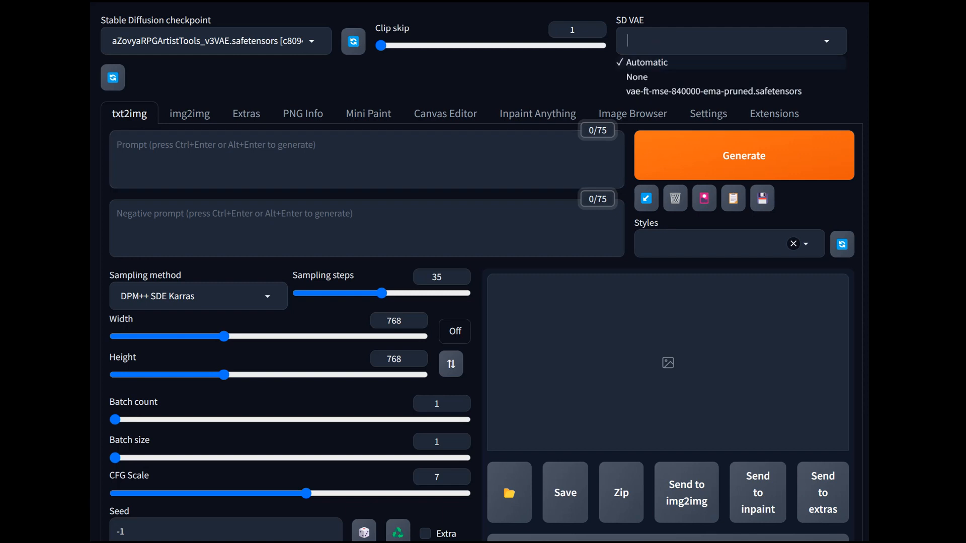
pyautogui.click(647, 62)
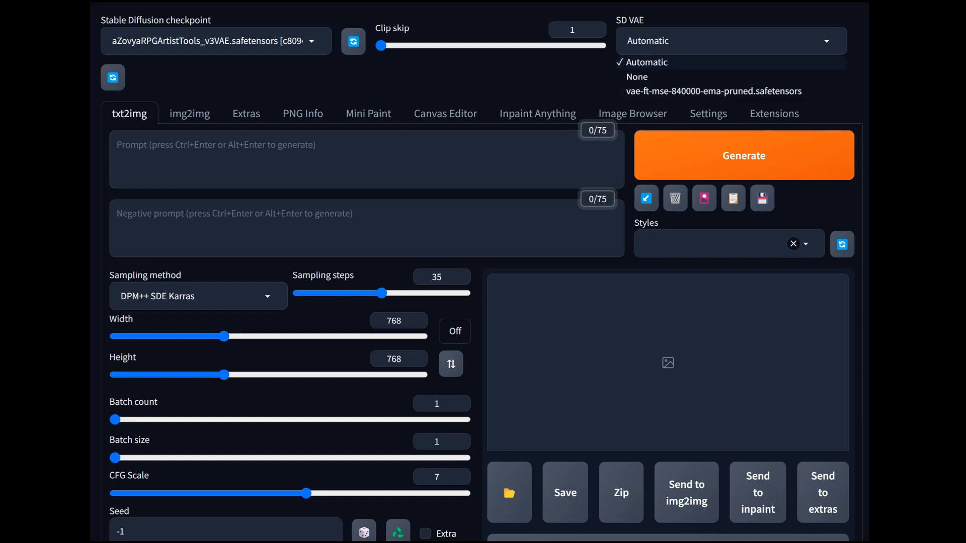
# - Paste the copied text as the prompt and apply the "1 – N: Portraits" style to fill in the negative prompt
pyautogui.rightClick(210, 146)
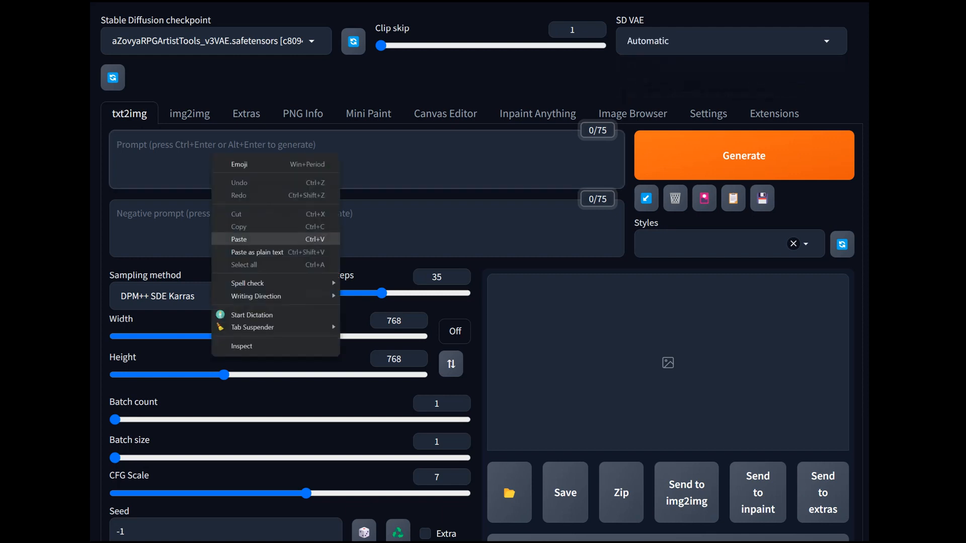
pyautogui.click(227, 239)
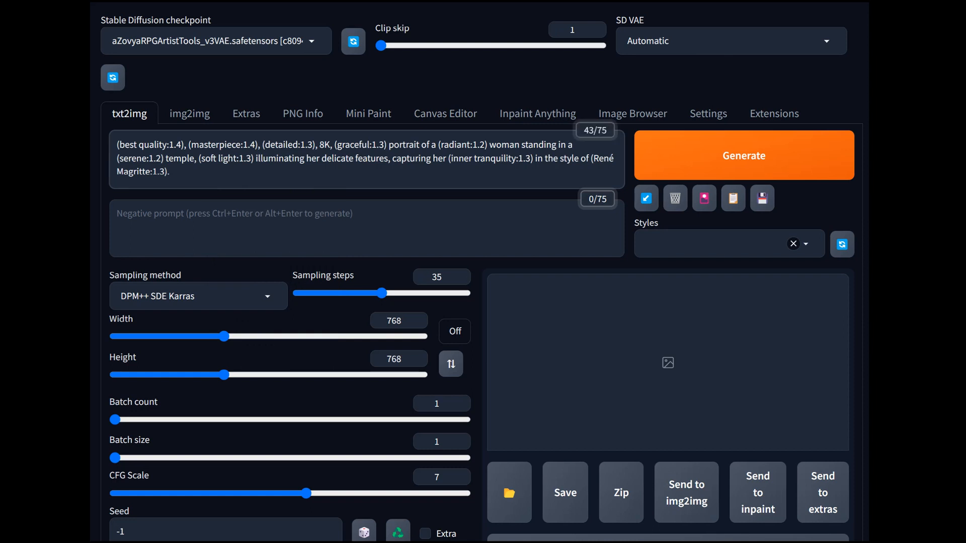
pyautogui.click(715, 244)
pyautogui.click(673, 280)
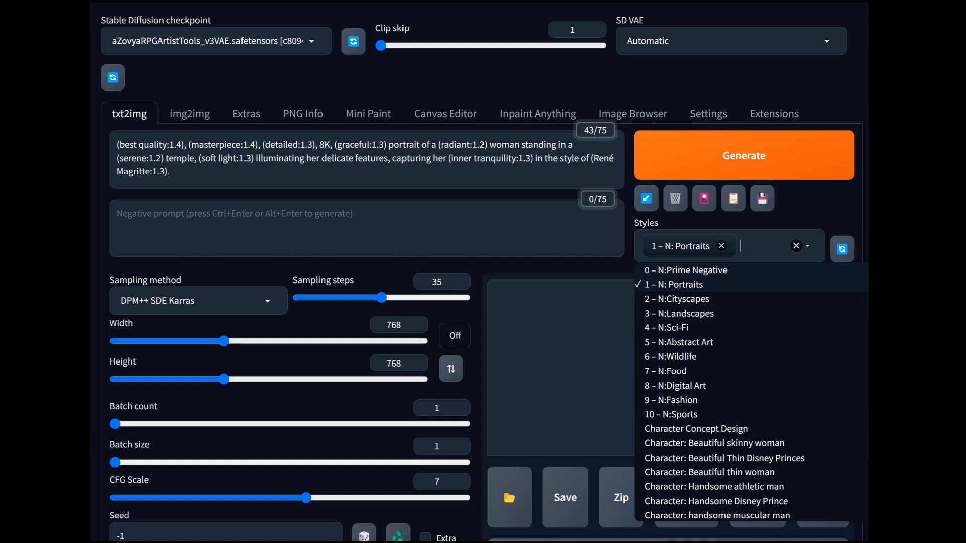
pyautogui.press('Escape')
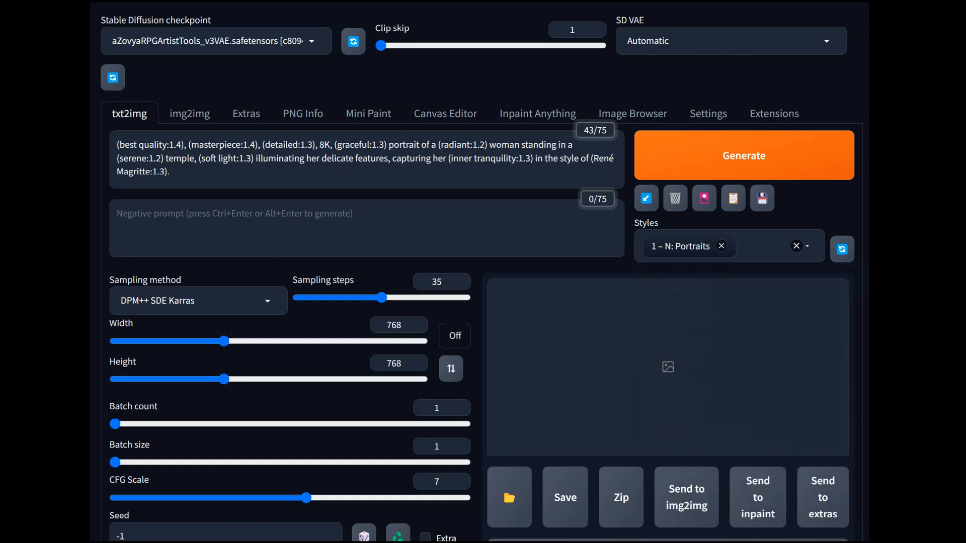
pyautogui.click(733, 198)
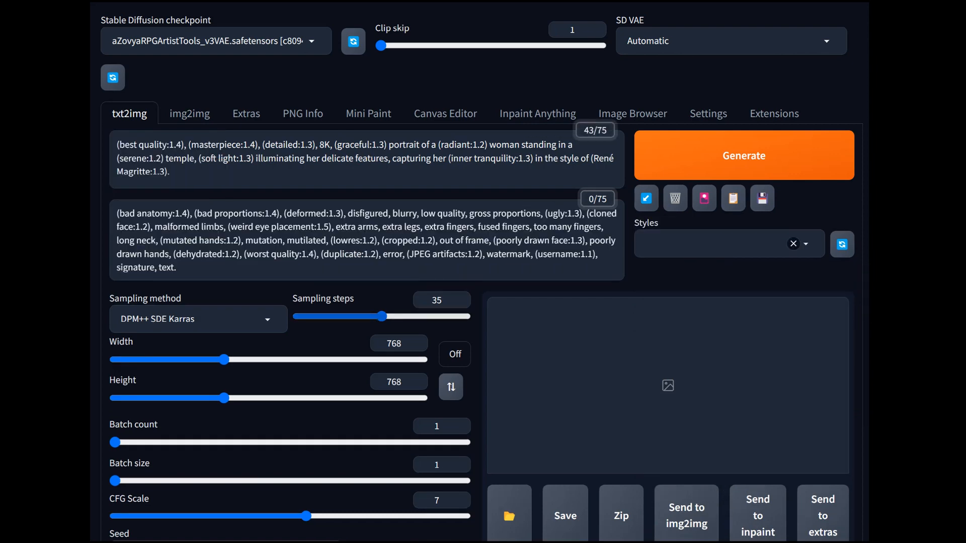
# - Set the sampling steps to 20 and the image width to 960 with a 16:9 aspect ratio
pyautogui.moveTo(382, 317); pyautogui.dragTo(298, 317)
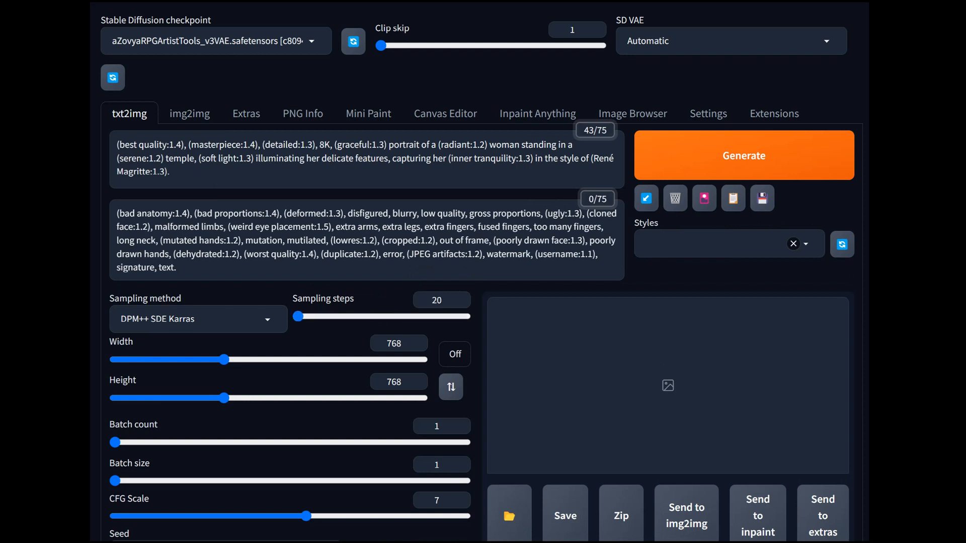
pyautogui.scroll(-2, 482, 271)
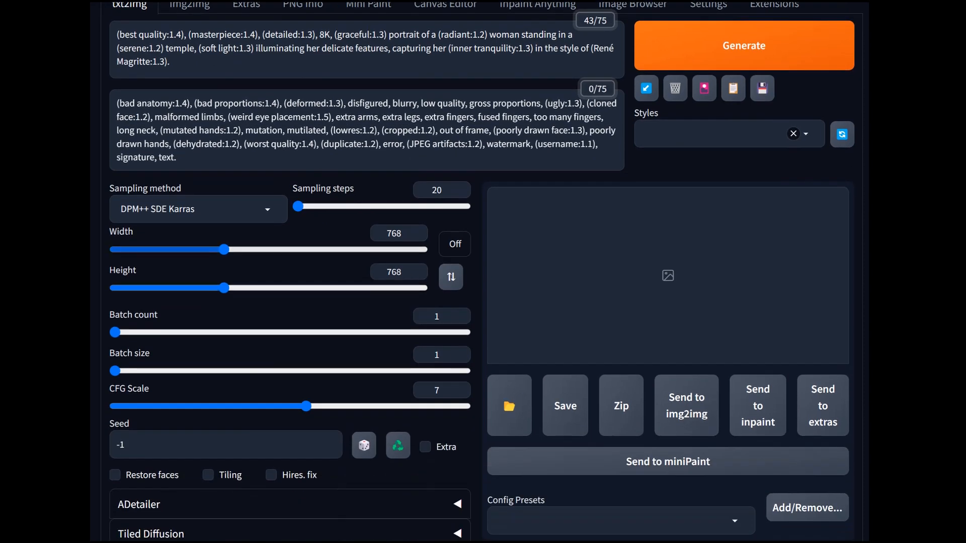
pyautogui.moveTo(224, 250); pyautogui.dragTo(254, 249)
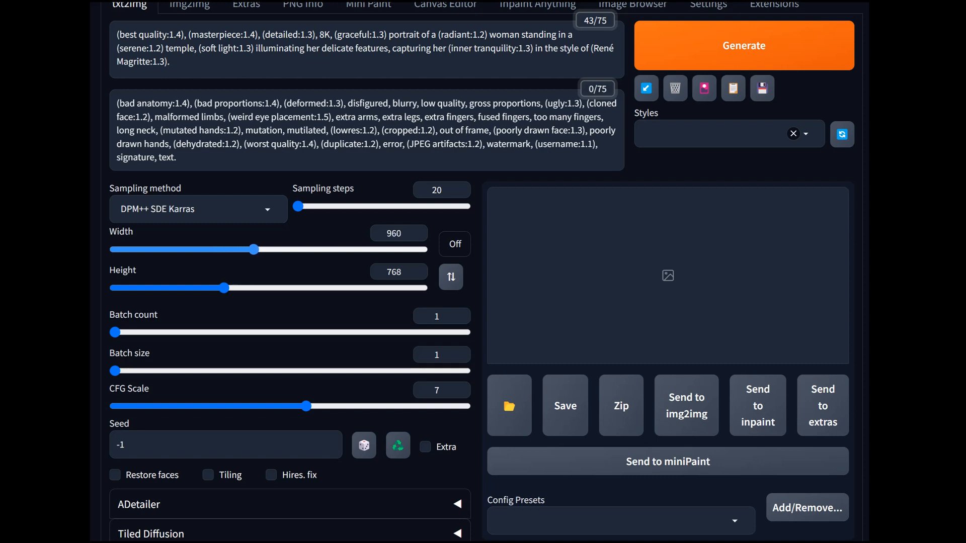
pyautogui.click(455, 243)
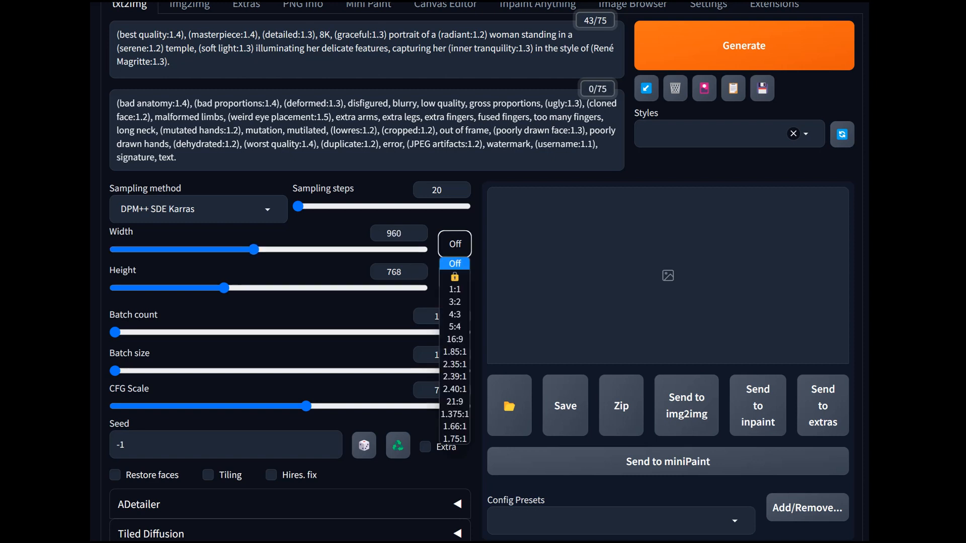
pyautogui.click(455, 339)
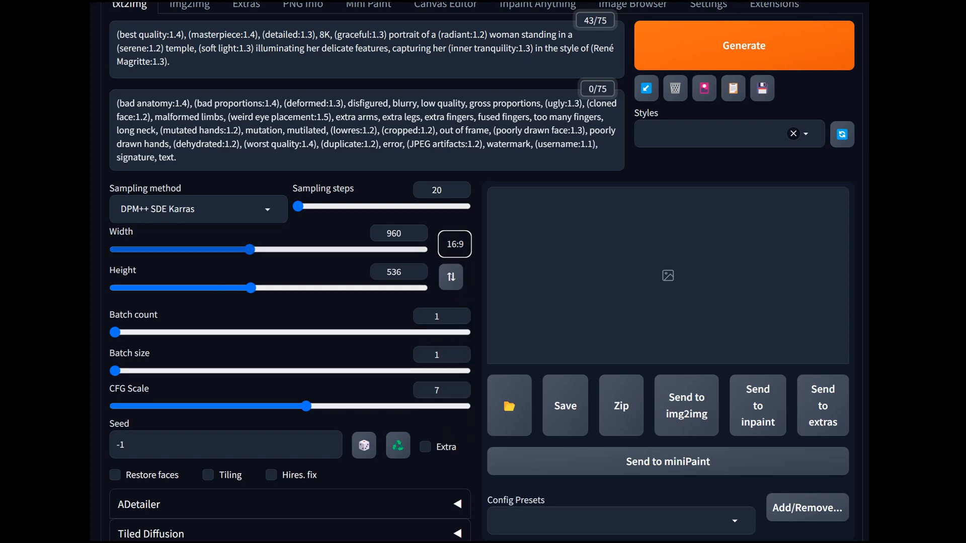
# - Generate images with a batch size of 2 and preview the second result
pyautogui.scroll(2, 477, 271)
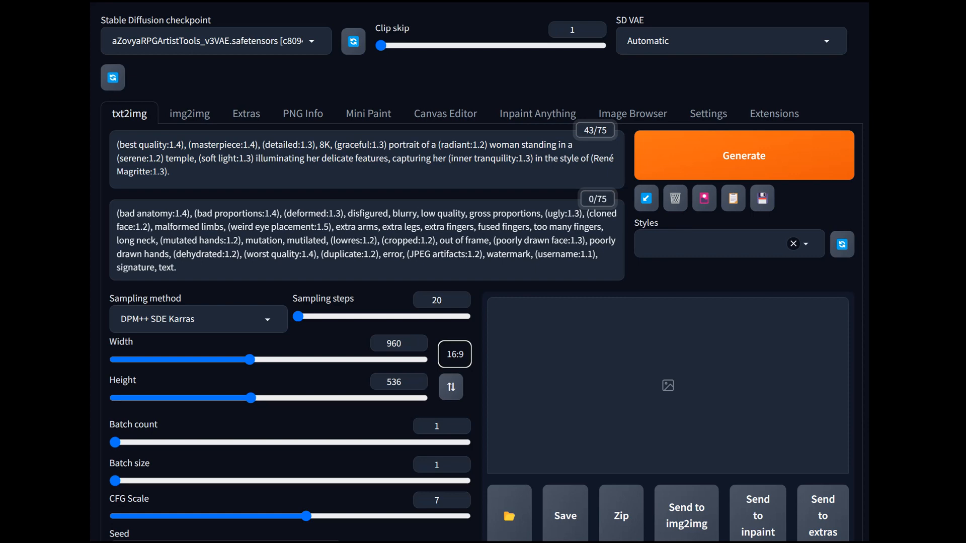
pyautogui.scroll(-2, 481, 271)
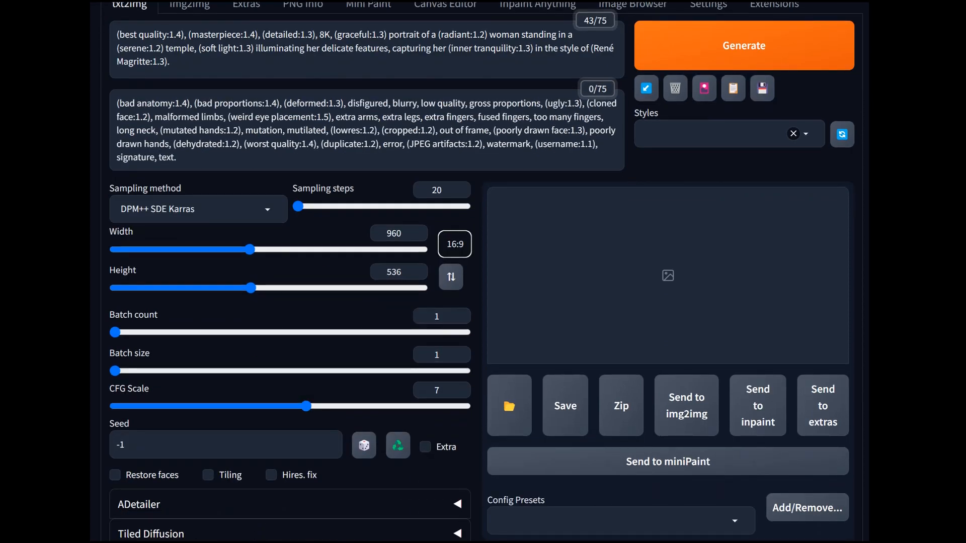
pyautogui.moveTo(116, 371); pyautogui.dragTo(231, 371)
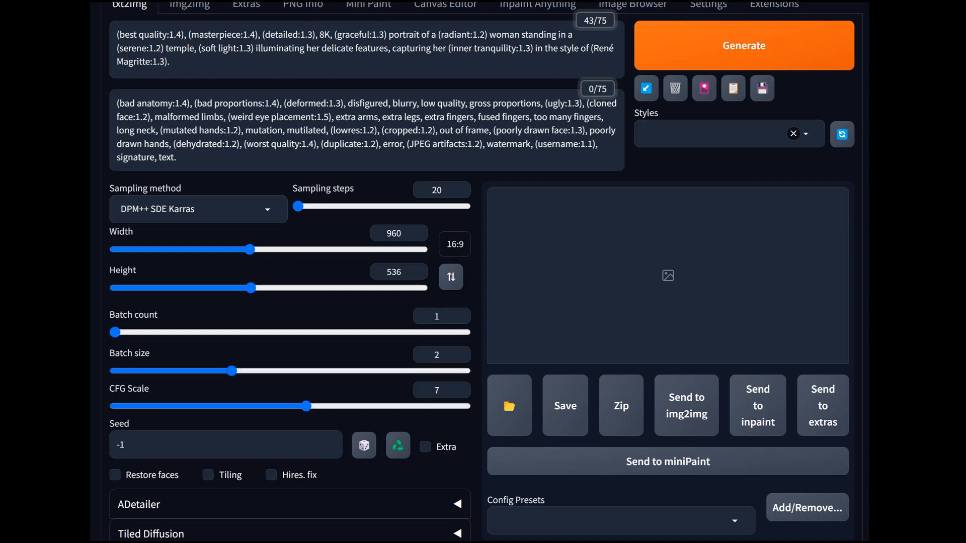
pyautogui.scroll(1, 481, 272)
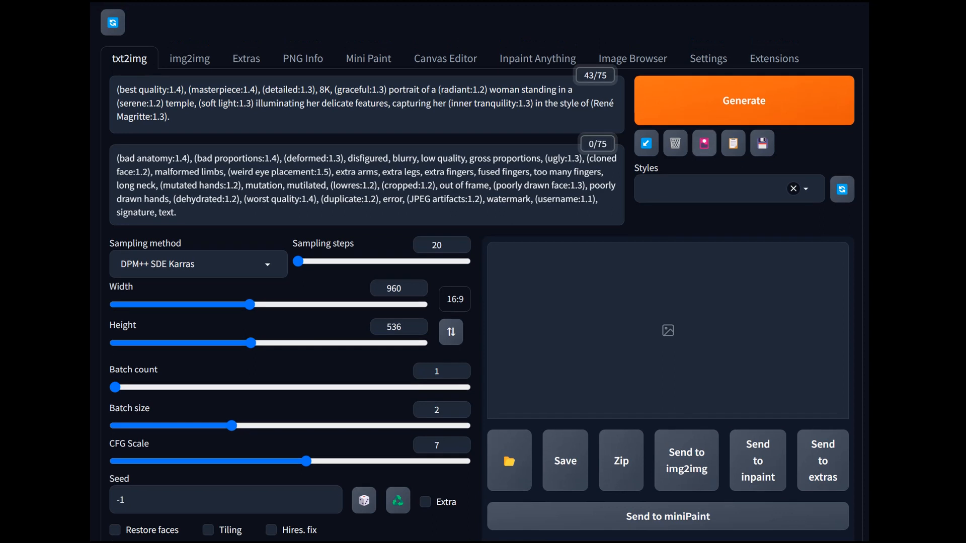
pyautogui.click(719, 100)
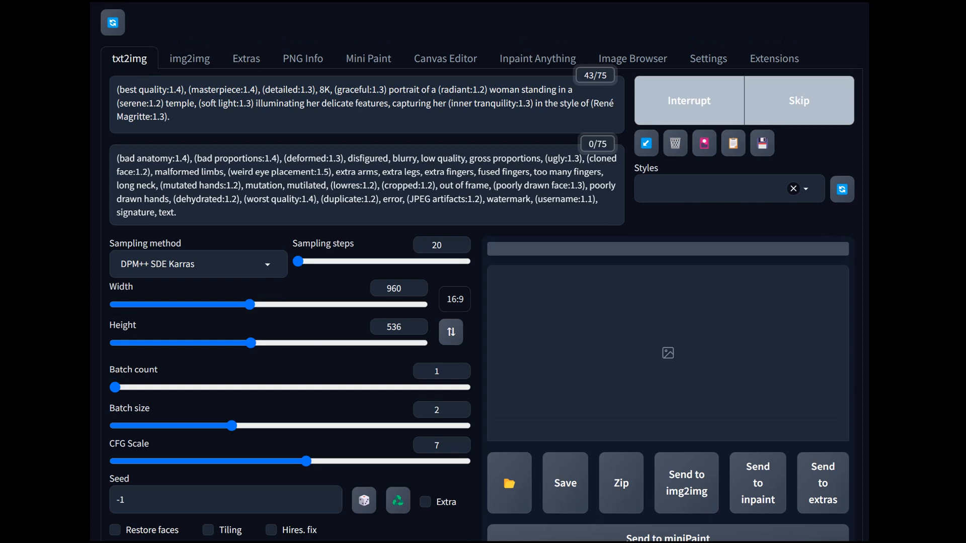
pyautogui.scroll(-1, 481, 272)
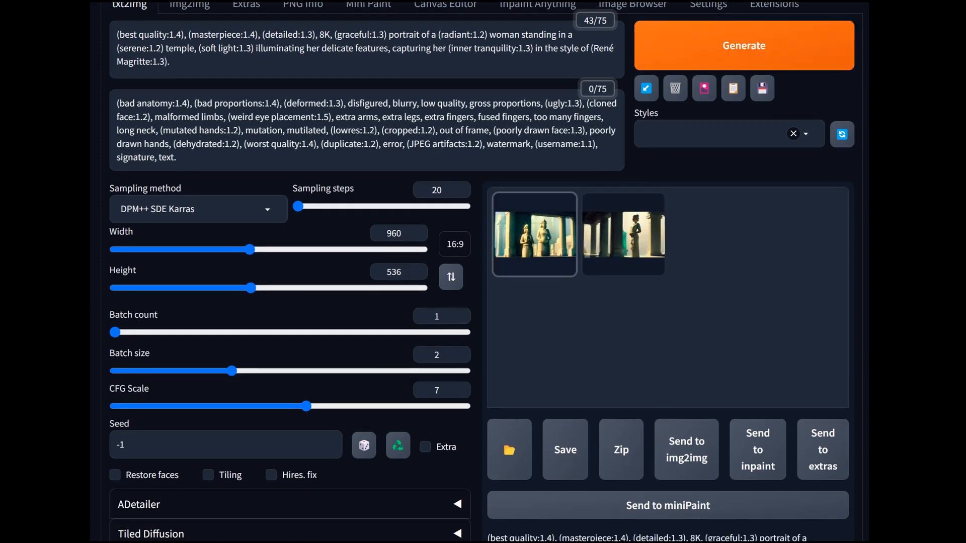
pyautogui.click(530, 389)
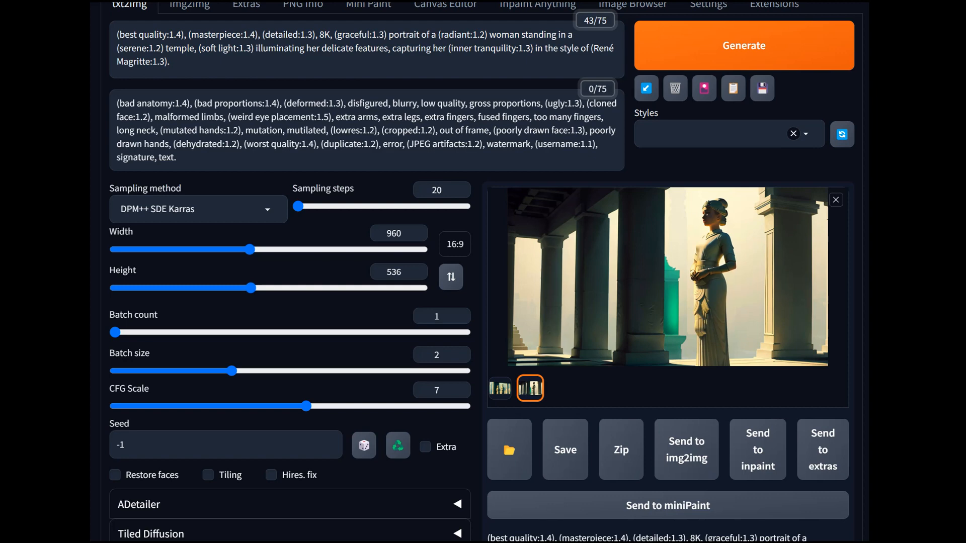
# - Replace the prompt's closing René Magritte style phrase with ", digital illustration" and generate the images again
pyautogui.moveTo(535, 49); pyautogui.dragTo(533, 64)
pyautogui.press('BackSpace')
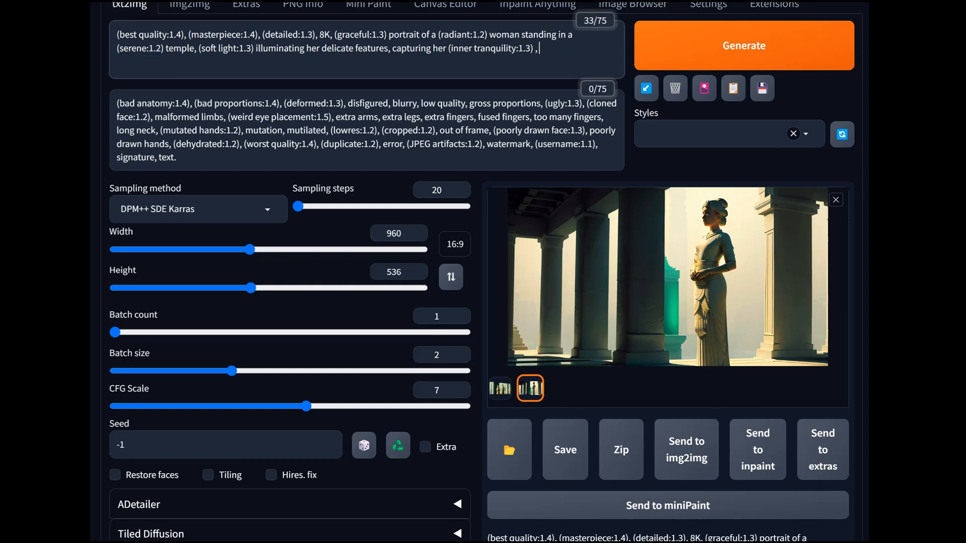
pyautogui.write('digital illustration')
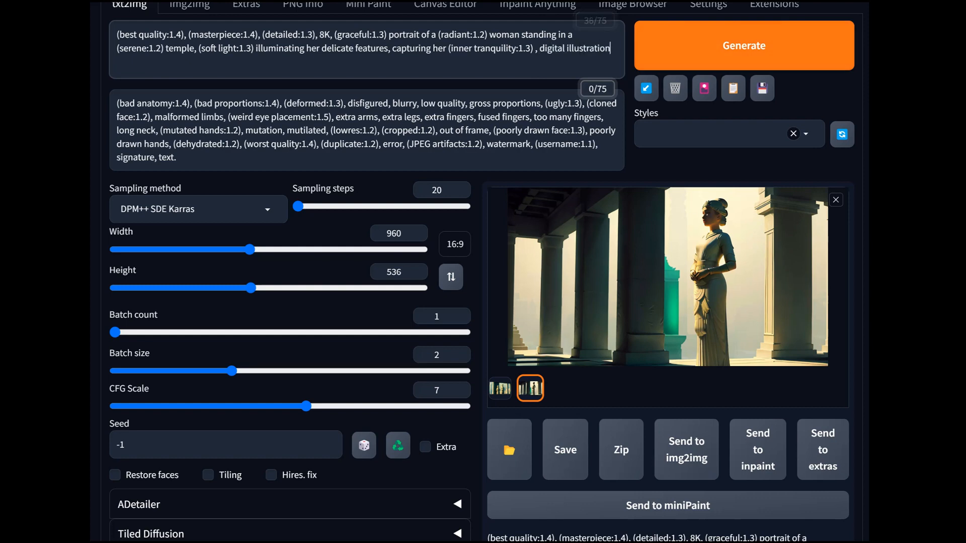
pyautogui.hotkey('ctrl', 'Return')
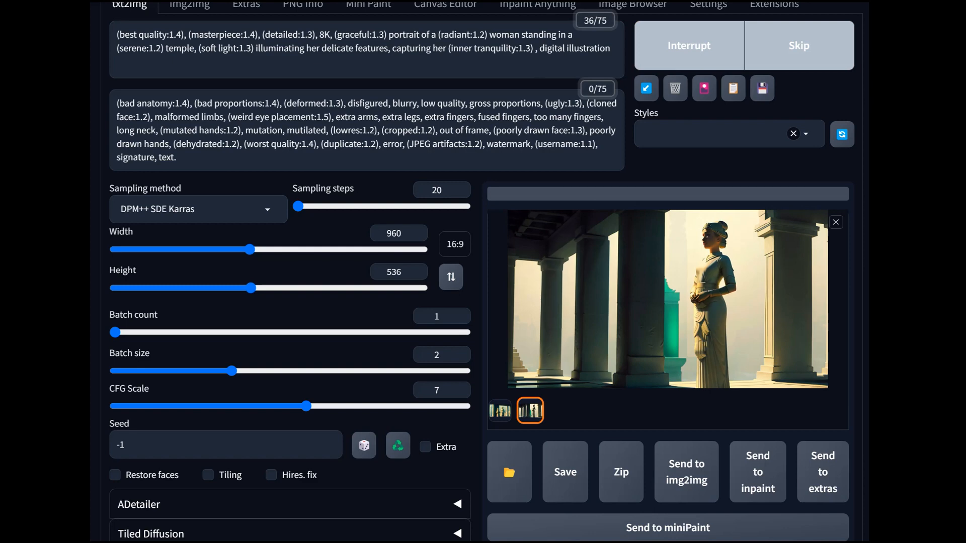
# - Examine the new digital illustration images at enlarged size, moving from the second one to the first
pyautogui.scroll(3, 481, 271)
pyautogui.scroll(-3, 481, 272)
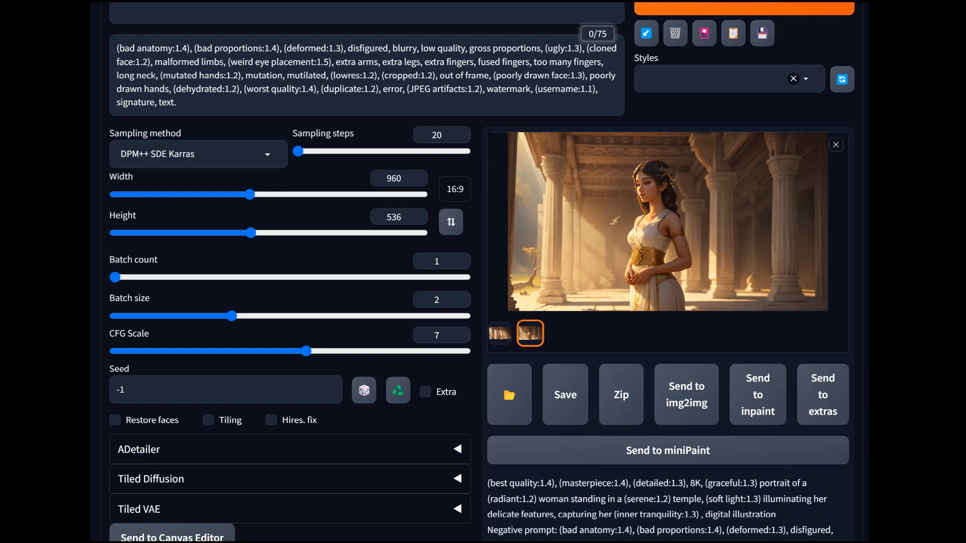
pyautogui.click(668, 222)
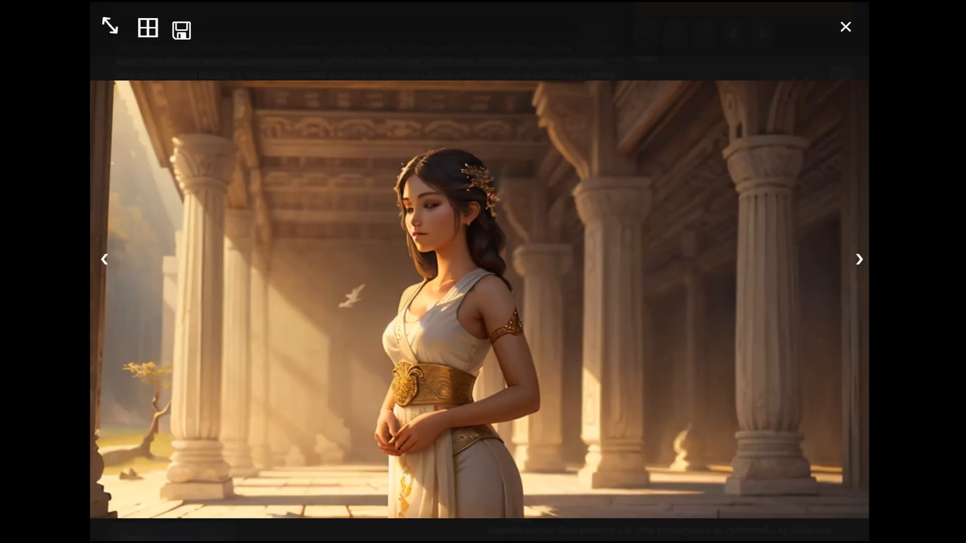
pyautogui.press('Right')
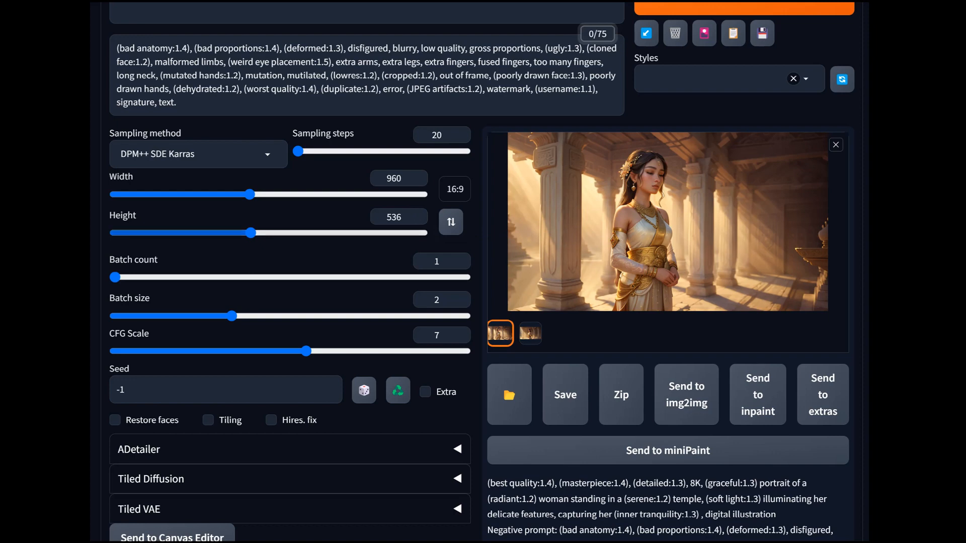
# - Select and copy the entire positive prompt ending in "digital illustration"
pyautogui.scroll(2, 482, 272)
pyautogui.scroll(1, 482, 272)
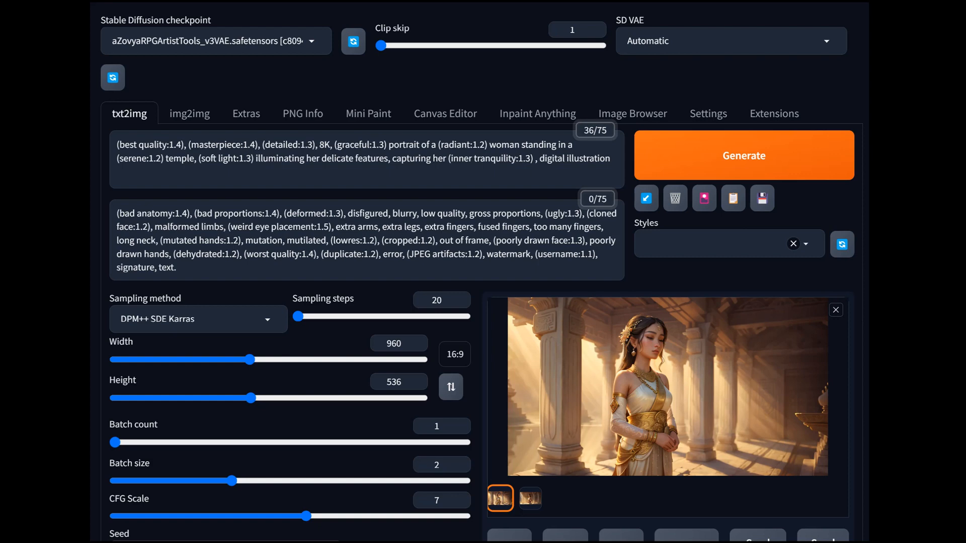
pyautogui.moveTo(610, 159); pyautogui.dragTo(116, 144)
pyautogui.hotkey('ctrl', 'c')
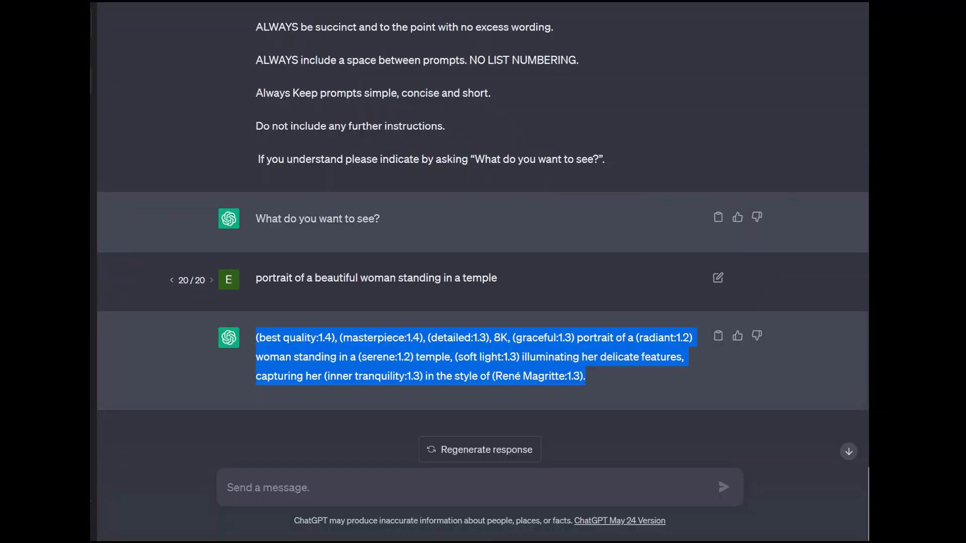
# - Switch to ChatGPT and replace the "portrait of a beautiful woman" request with "10 prompts, rewrite the following prompt"
pyautogui.click(718, 278)
pyautogui.hotkey('ctrl', 'a')
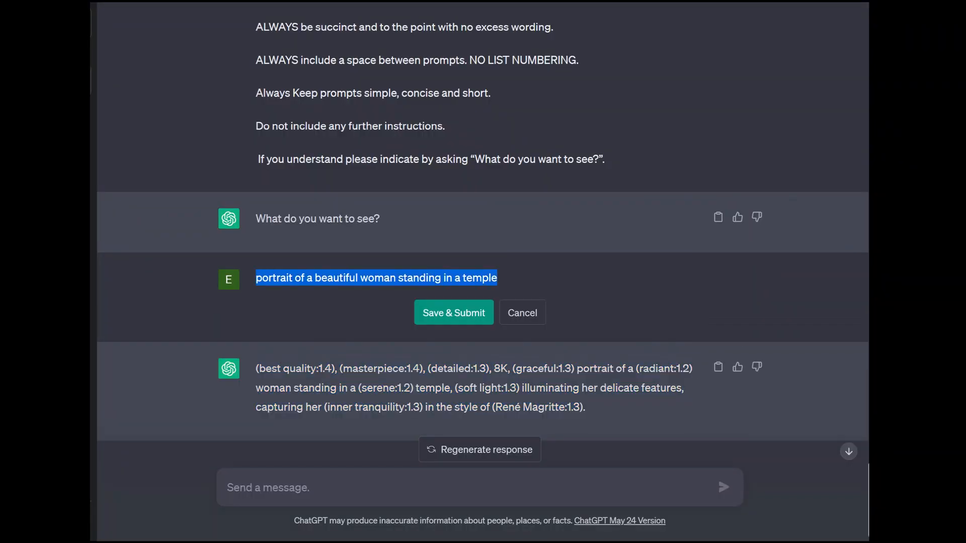
pyautogui.write('please r3e')
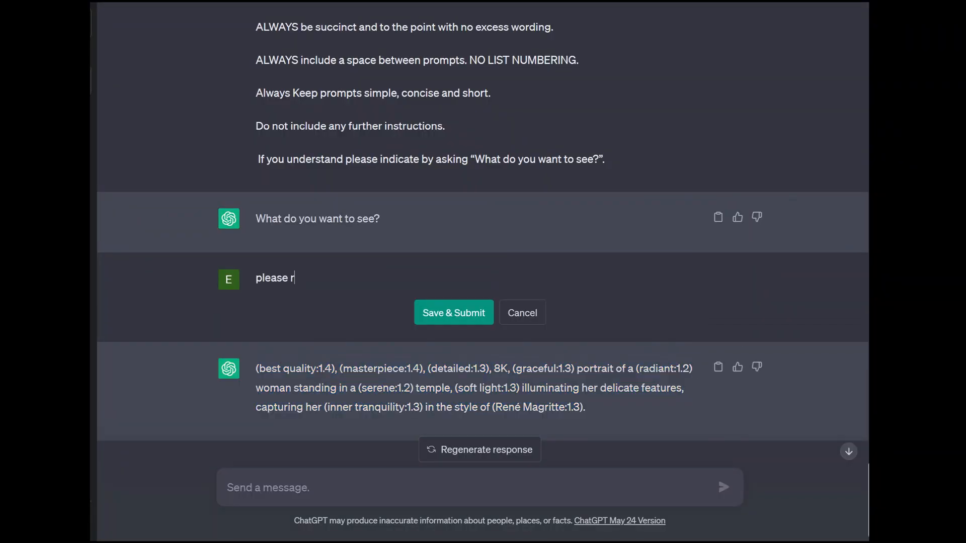
pyautogui.press('BackSpace')
pyautogui.press('BackSpace')
pyautogui.press('BackSpace')
pyautogui.press('BackSpace')
pyautogui.press('BackSpace')
pyautogui.press('BackSpace')
pyautogui.press('BackSpace')
pyautogui.press('BackSpace')
pyautogui.press('BackSpace')
pyautogui.press('BackSpace')
pyautogui.write('10 prmopt')
pyautogui.press('BackSpace')
pyautogui.press('BackSpace')
pyautogui.press('BackSpace')
pyautogui.press('BackSpace')
pyautogui.write('omp')
pyautogui.press('BackSpace')
pyautogui.press('BackSpace')
pyautogui.press('BackSpace')
pyautogui.press('BackSpace')
pyautogui.press('BackSpace')
pyautogui.press('BackSpace')
pyautogui.press('BackSpace')
pyautogui.press('BackSpace')
pyautogui.write('10 prompts')
pyautogui.press('BackSpace')
pyautogui.press('BackSpace')
pyautogui.press('BackSpace')
pyautogui.write('s')
pyautogui.press('BackSpace')
pyautogui.write('ts, rewrite the foll')
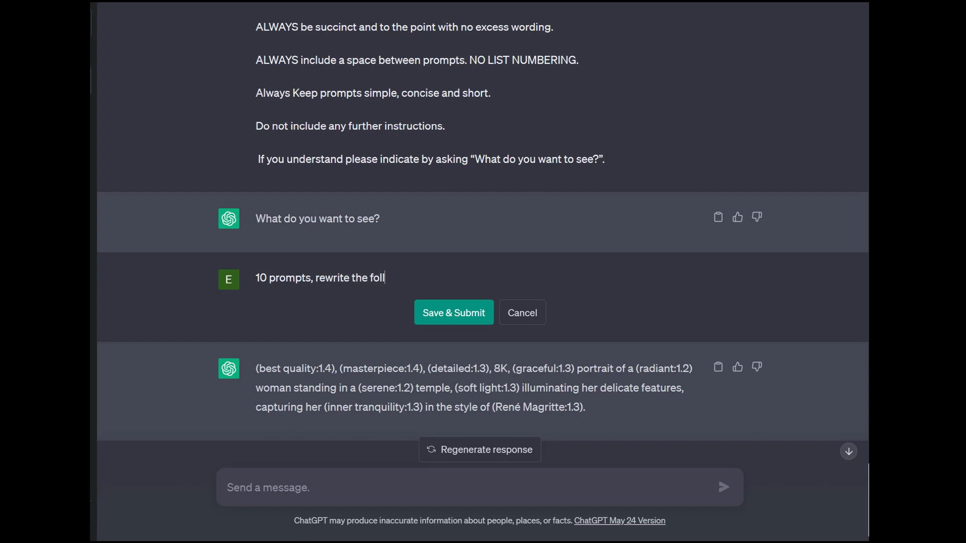
pyautogui.write('owing prompt')
pyautogui.write(', kee')
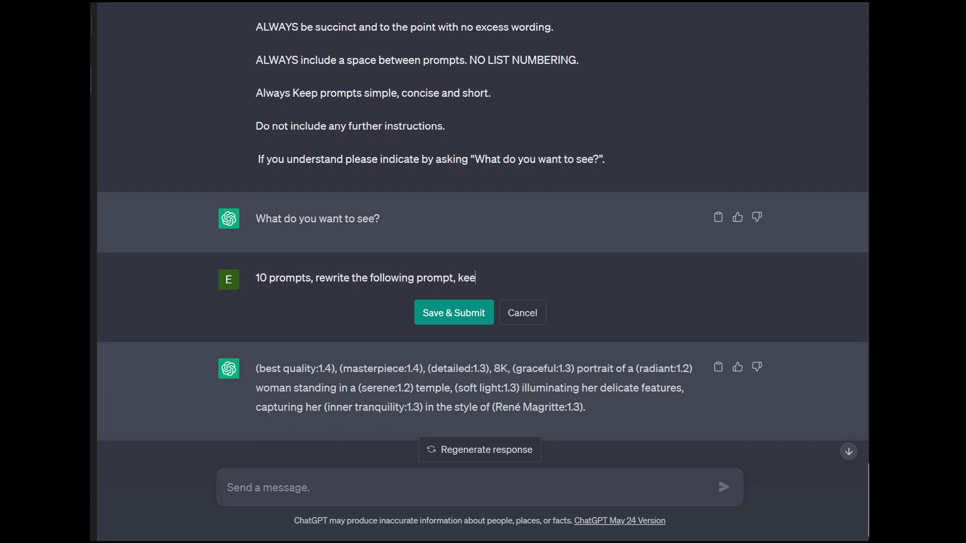
pyautogui.write('ping the character')
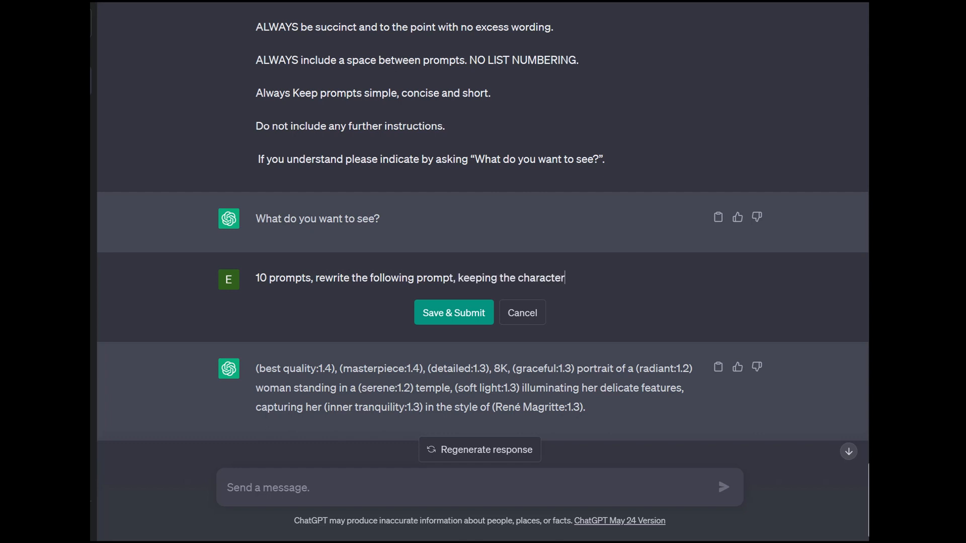
pyautogui.write(', changing the type of r')
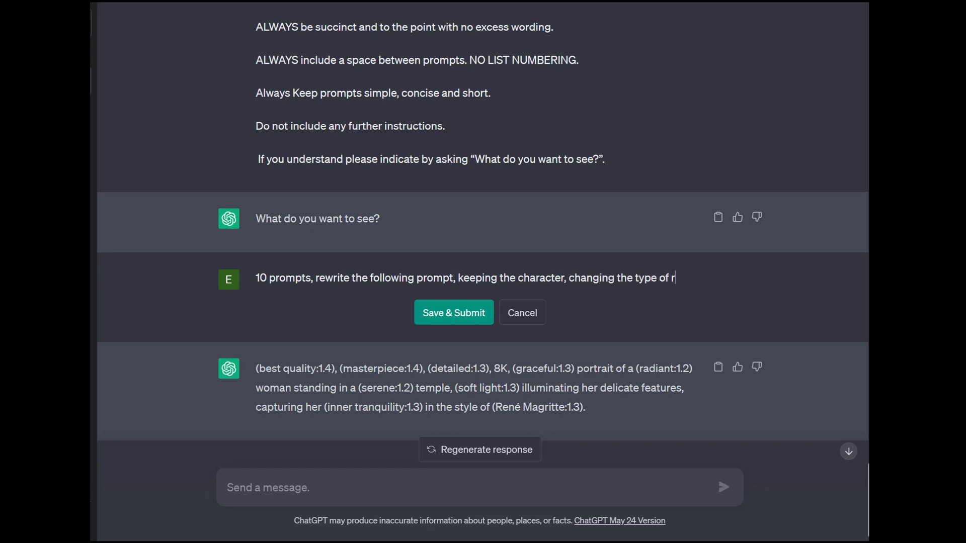
pyautogui.write('eligous')
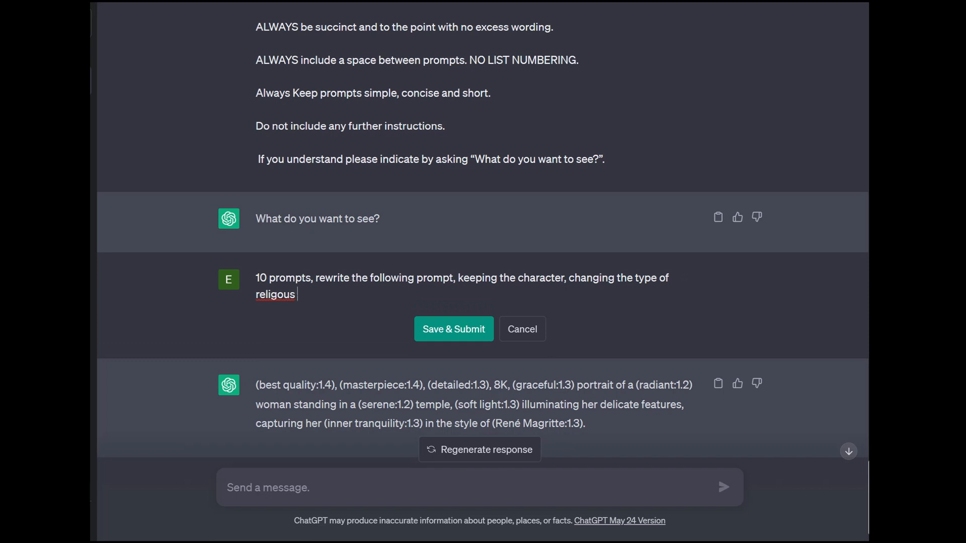
# - Extend the request with ", keeping the character, changing the type of religious setting to 10 different religious themes:", correcting the spelling of "religious"
pyautogui.rightClick(273, 297)
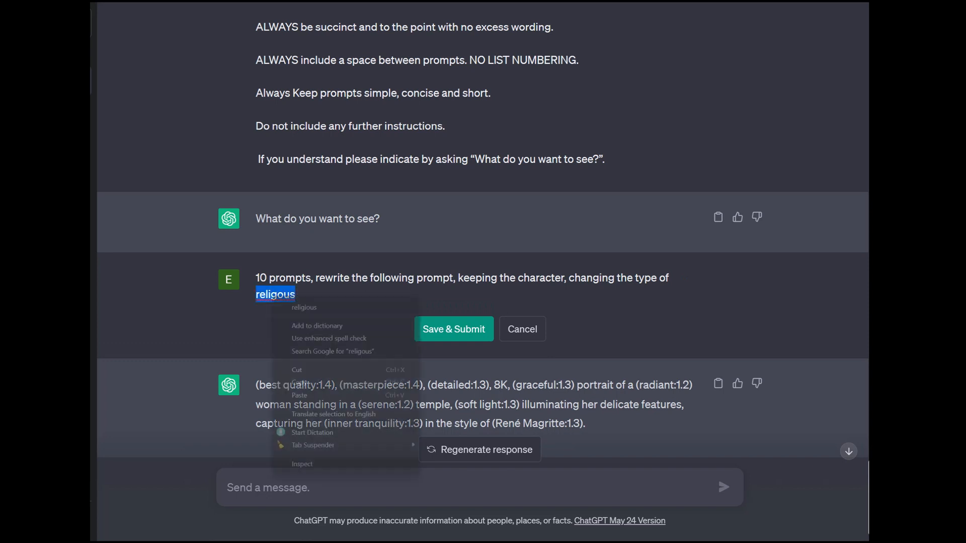
pyautogui.click(304, 307)
pyautogui.write('setting t')
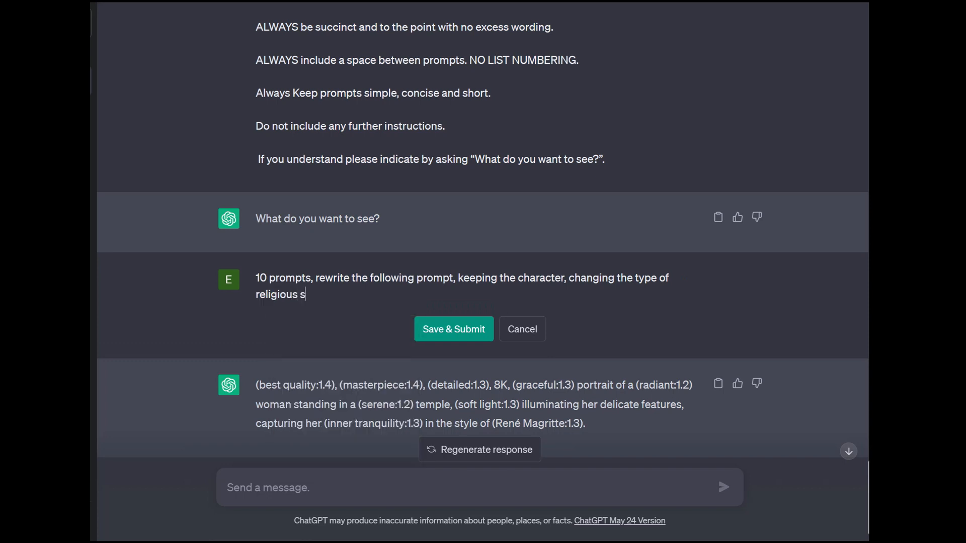
pyautogui.write('o 10 different ')
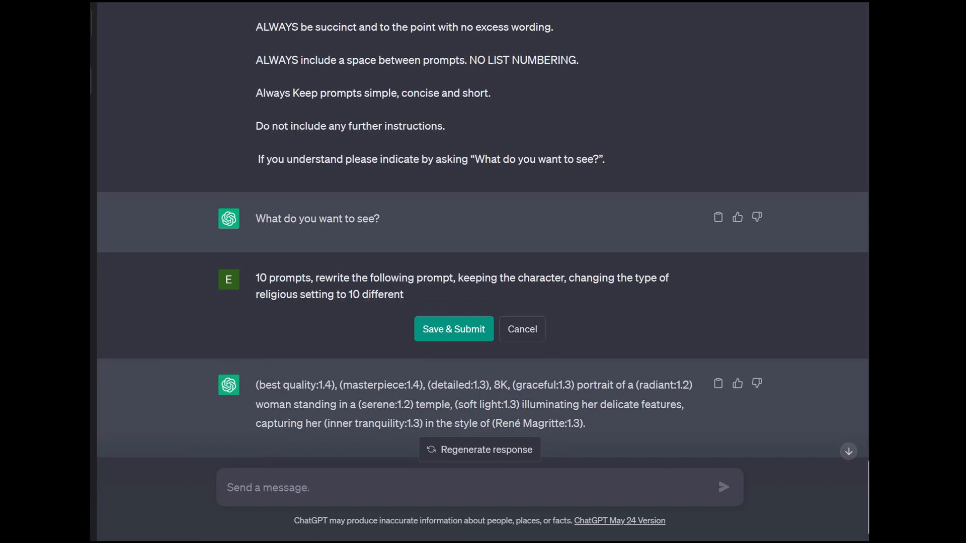
pyautogui.write('re')
pyautogui.write('ligious ')
pyautogui.write('themes.')
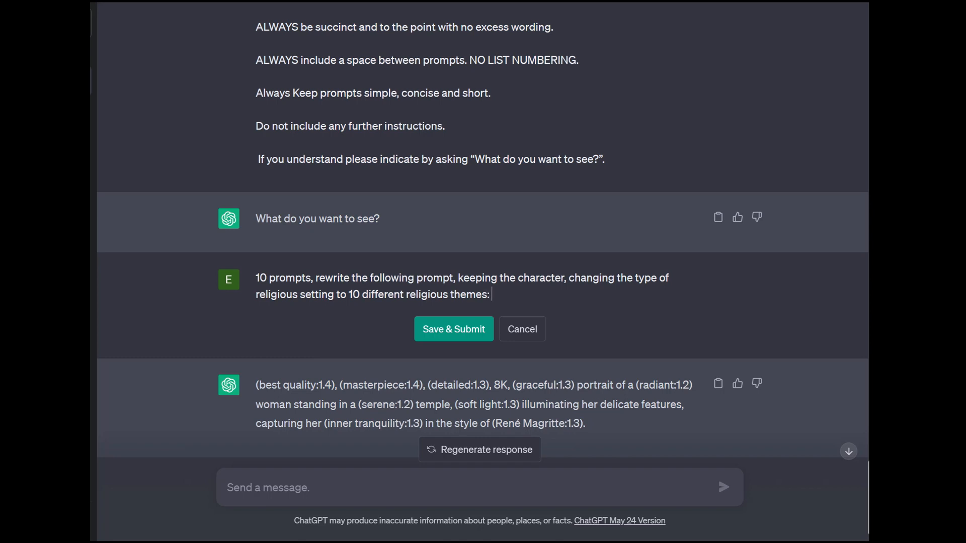
# - Append the copied image prompt, submit the edited request and have ChatGPT continue generating its response
pyautogui.hotkey('ctrl', 'v')
pyautogui.press('Return')
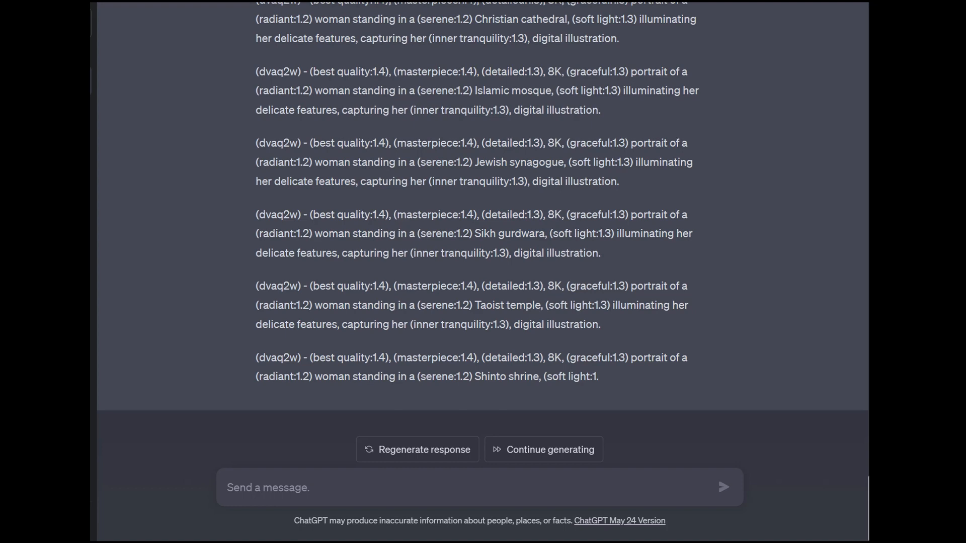
pyautogui.click(543, 449)
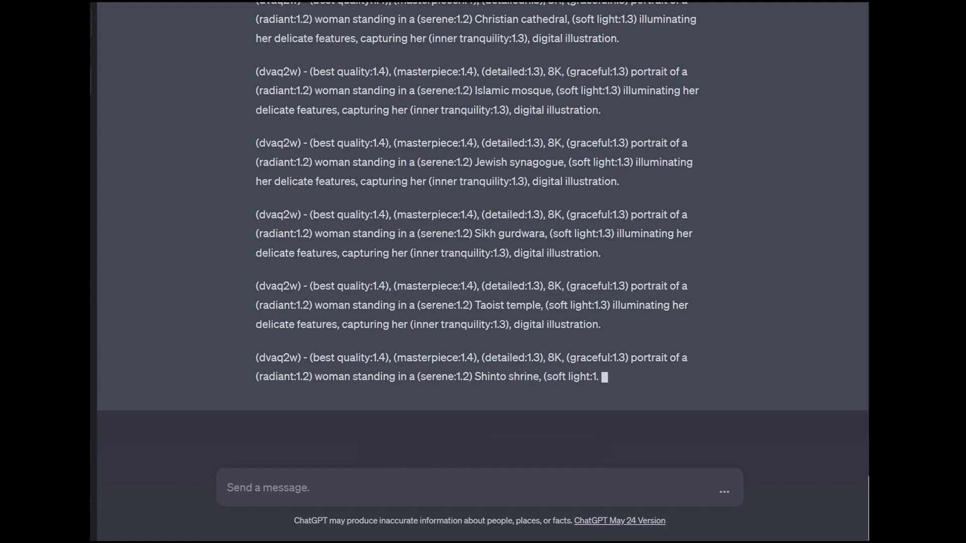
# - Review the submitted request's prompt count and the prefix and quality tags that open the first rewritten prompt
pyautogui.scroll(4, 479, 241)
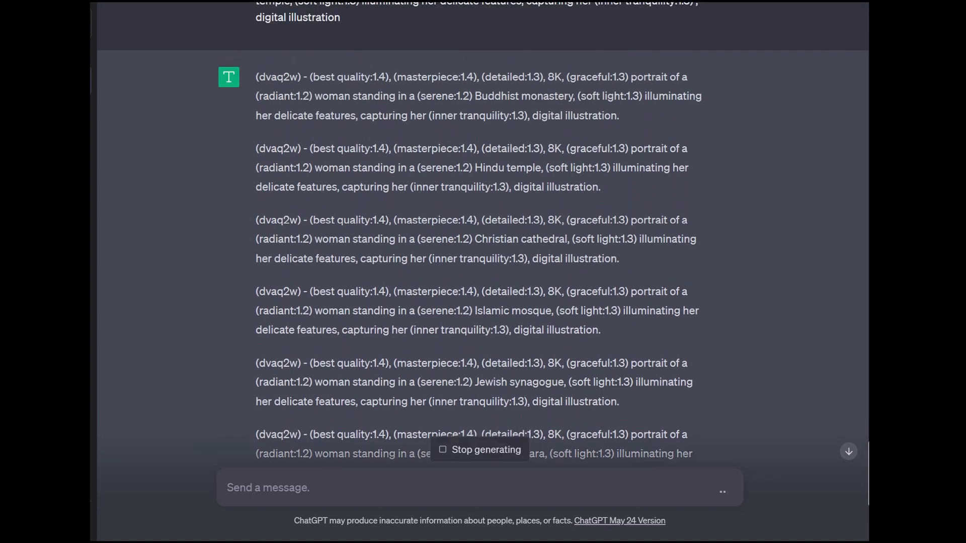
pyautogui.scroll(3, 482, 242)
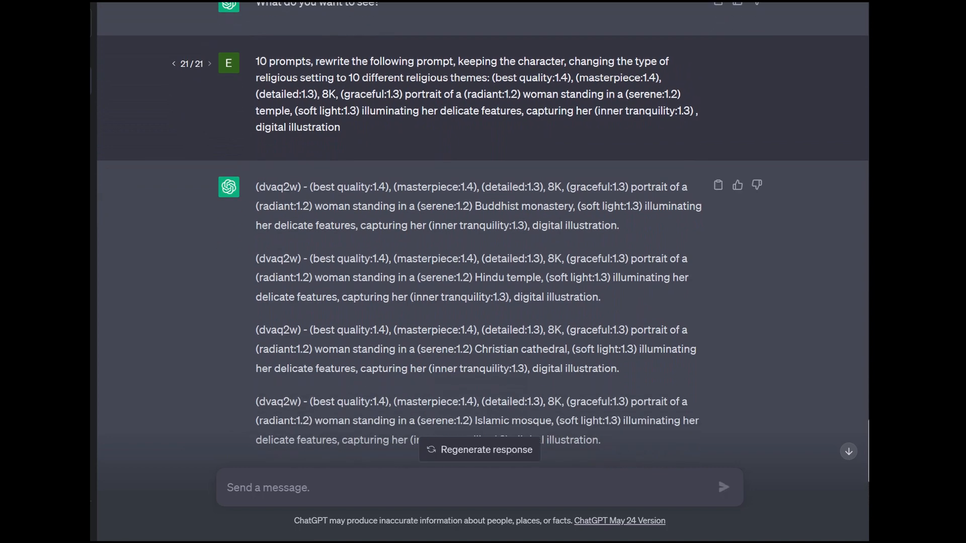
pyautogui.scroll(1, 482, 226)
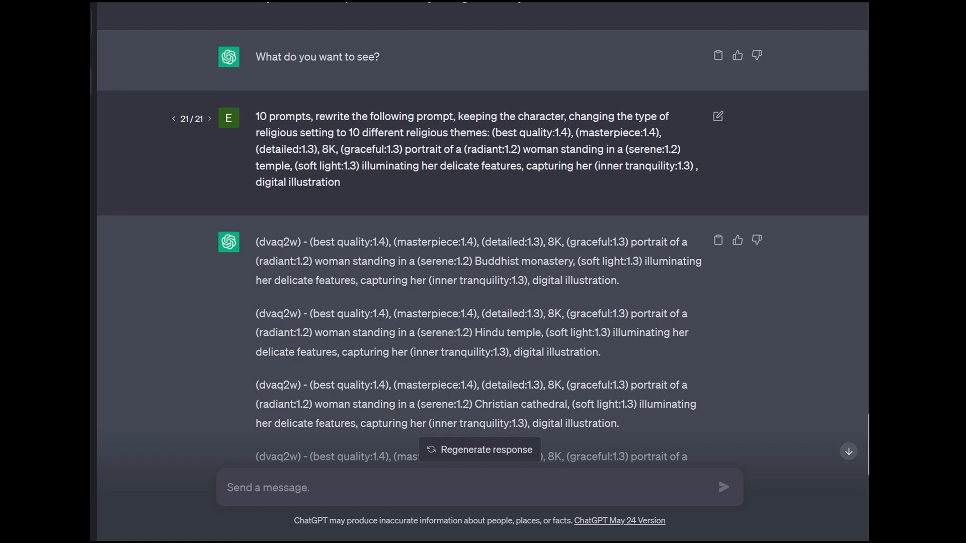
pyautogui.moveTo(311, 116); pyautogui.dragTo(256, 116)
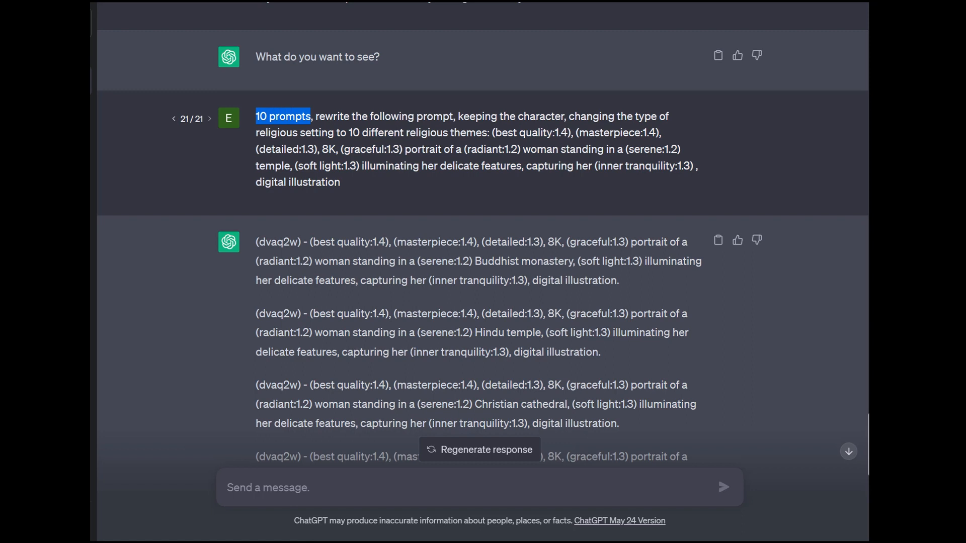
pyautogui.moveTo(304, 242); pyautogui.dragTo(256, 242)
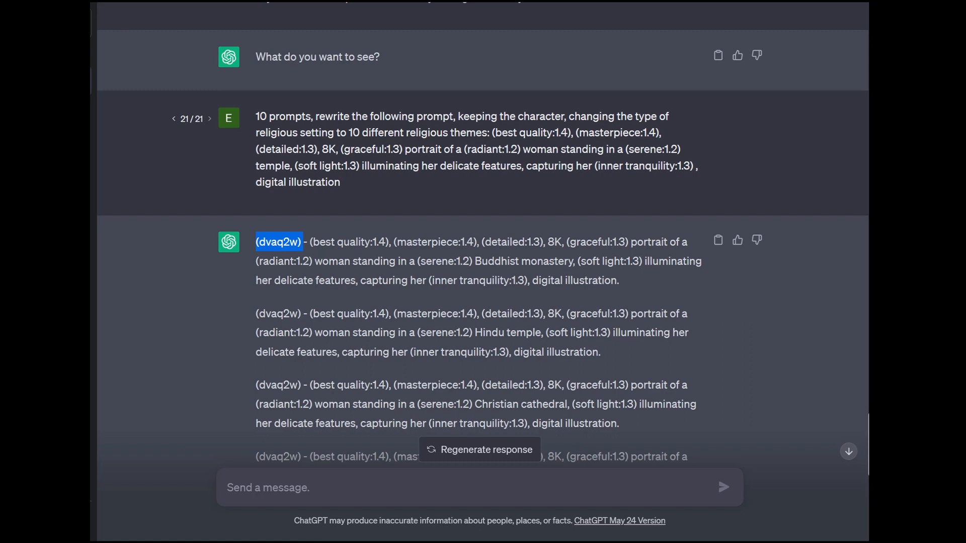
pyautogui.moveTo(310, 242); pyautogui.dragTo(561, 242)
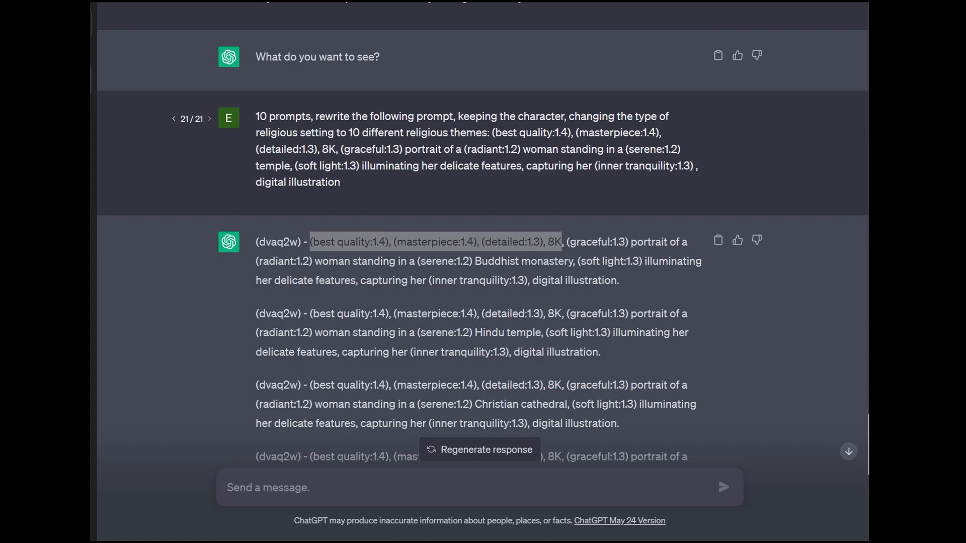
pyautogui.moveTo(302, 242); pyautogui.dragTo(255, 241)
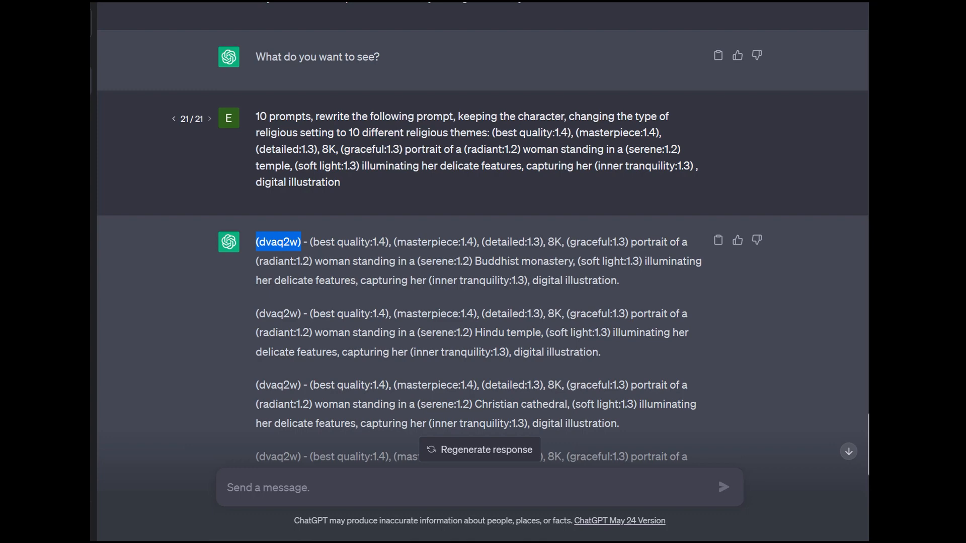
pyautogui.click(255, 242)
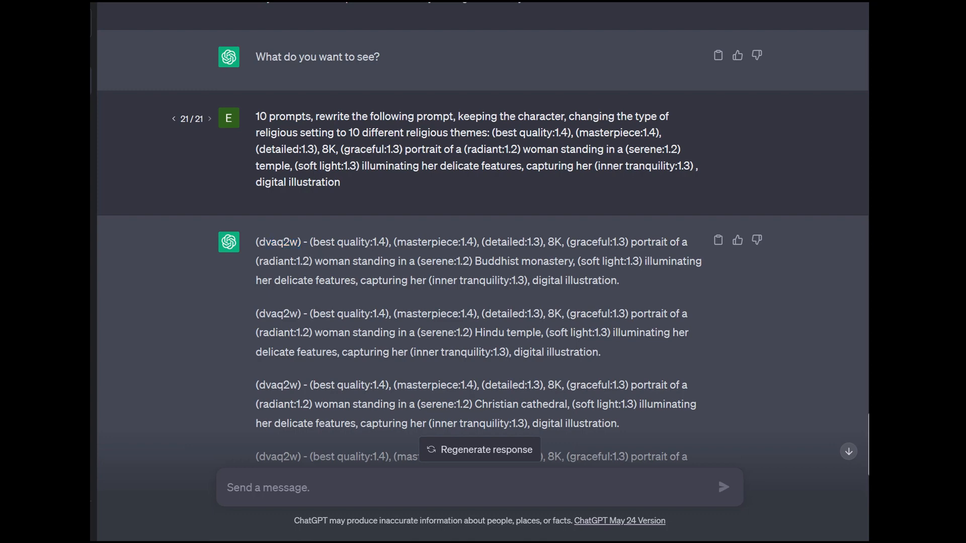
# - Read through the rewritten prompts for the different religious settings, down to the last one
pyautogui.scroll(-3, 482, 271)
pyautogui.scroll(3, 482, 272)
pyautogui.scroll(-6, 482, 271)
pyautogui.scroll(-4, 482, 271)
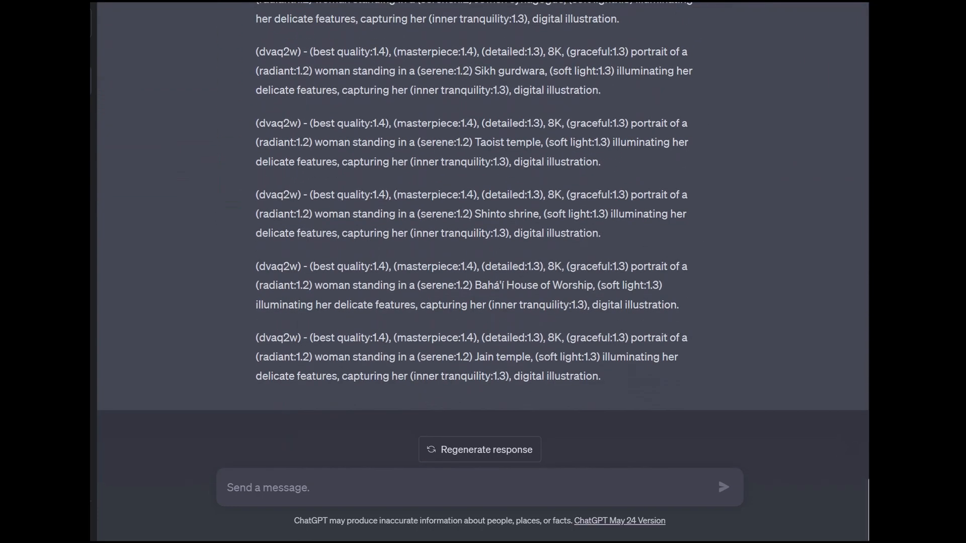
pyautogui.scroll(2, 482, 272)
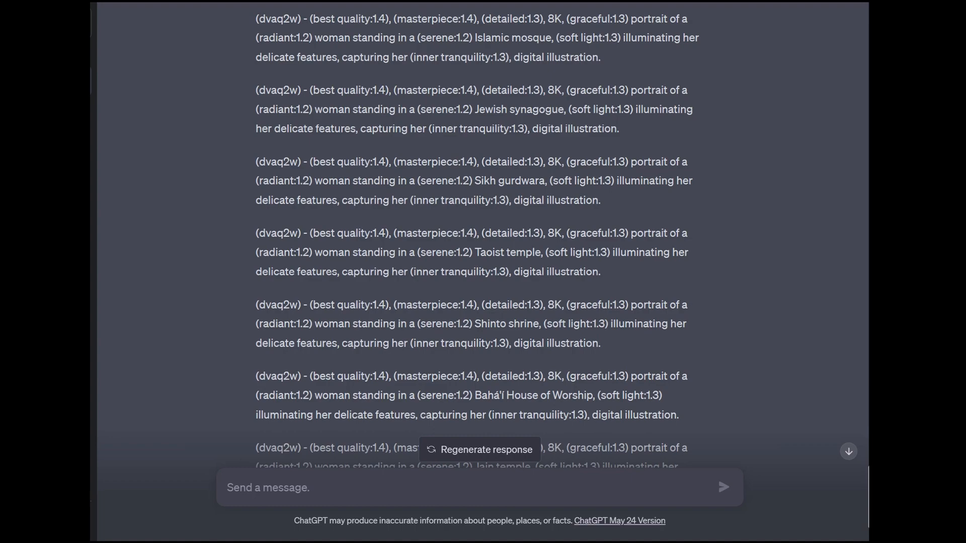
pyautogui.scroll(-2, 482, 272)
pyautogui.scroll(8, 481, 272)
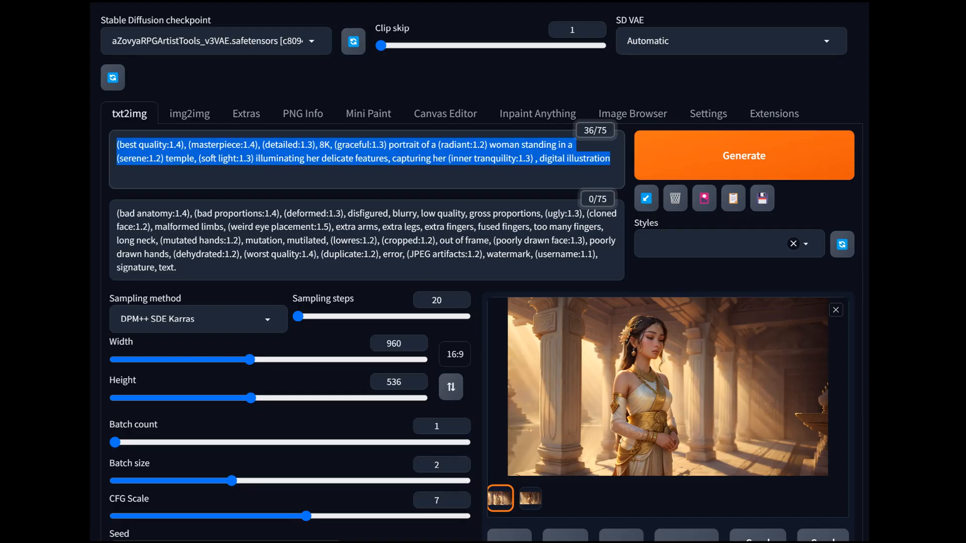
# - Switch to Stable Diffusion, clear the positive prompt and set the batch size to 1
pyautogui.press('BackSpace')
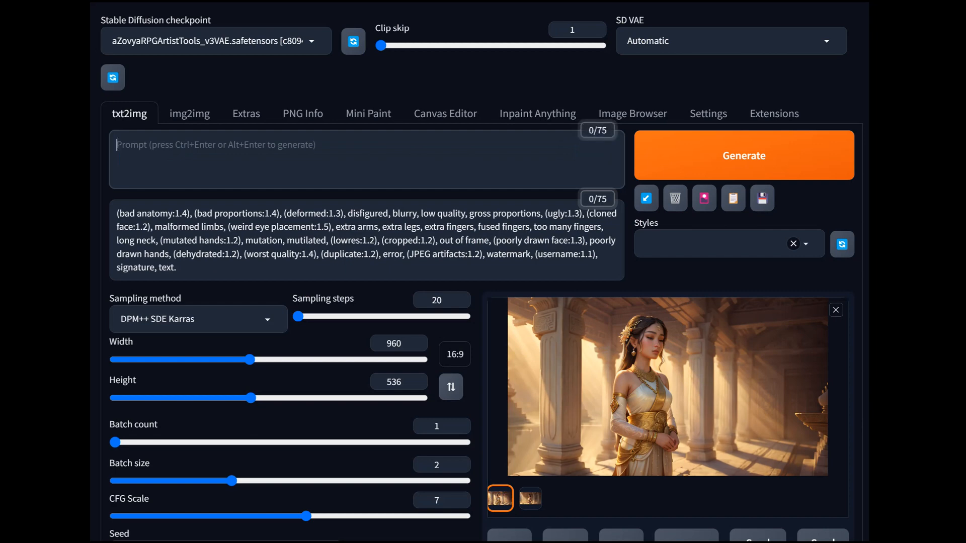
pyautogui.scroll(-5, 481, 302)
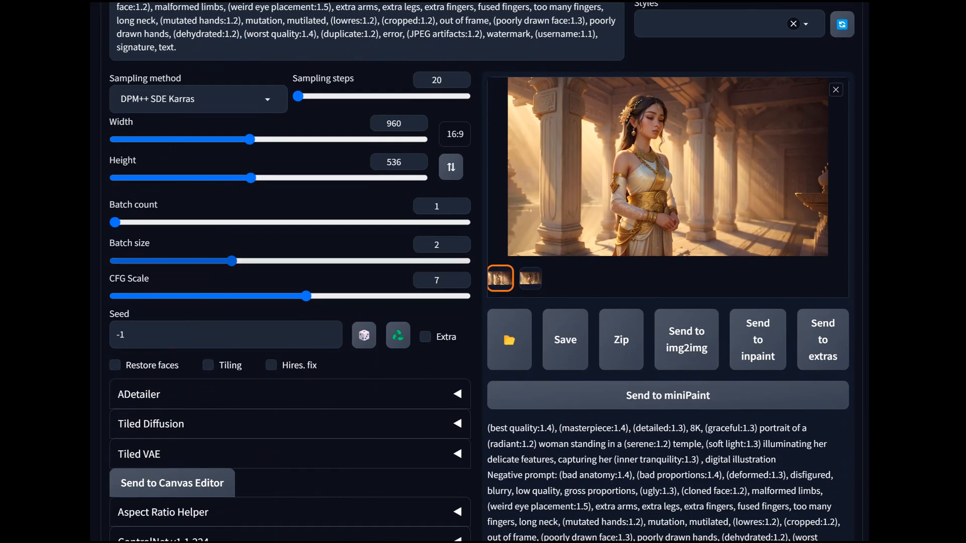
pyautogui.moveTo(231, 261); pyautogui.dragTo(116, 261)
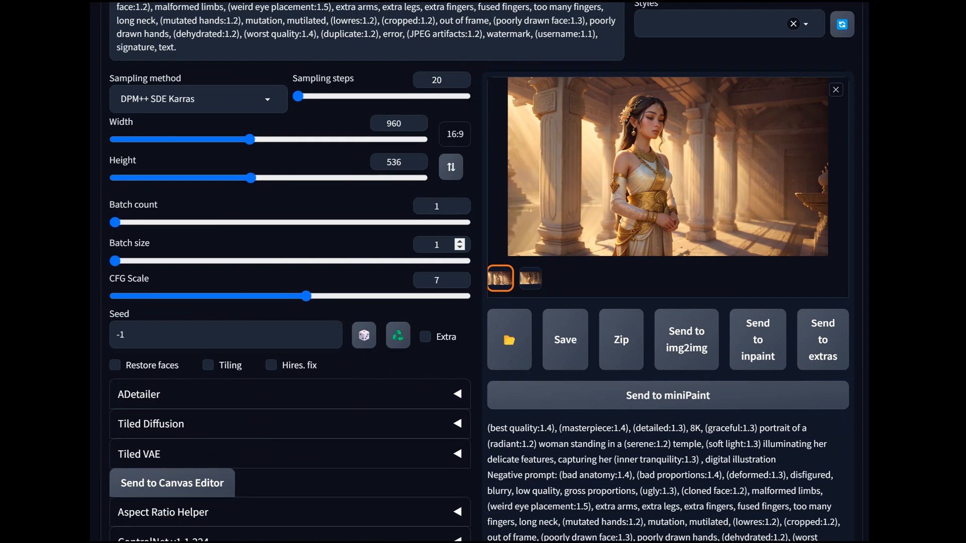
# - Expand the ControlNet settings and load the generated image of the woman in the temple into ControlNet Unit 0
pyautogui.scroll(-5, 481, 272)
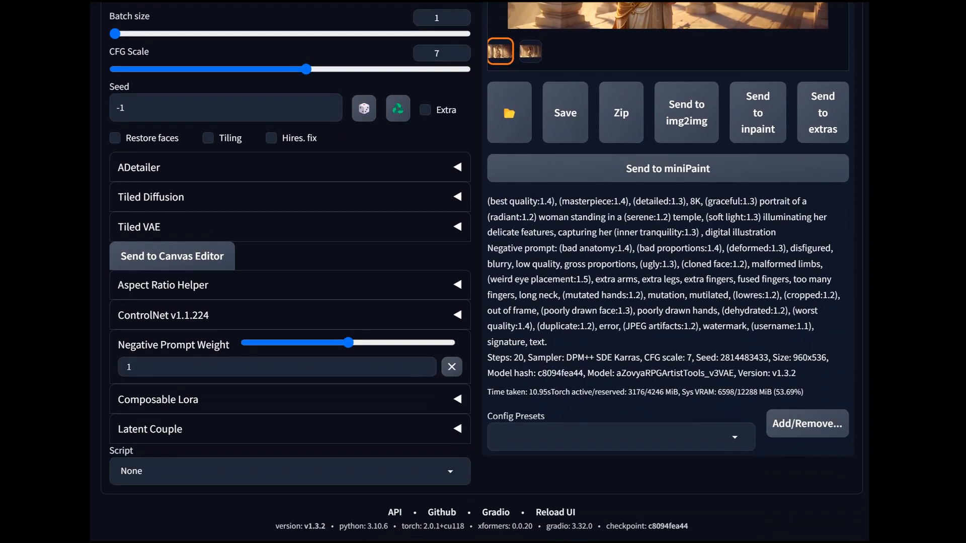
pyautogui.click(290, 315)
pyautogui.scroll(-3, 290, 315)
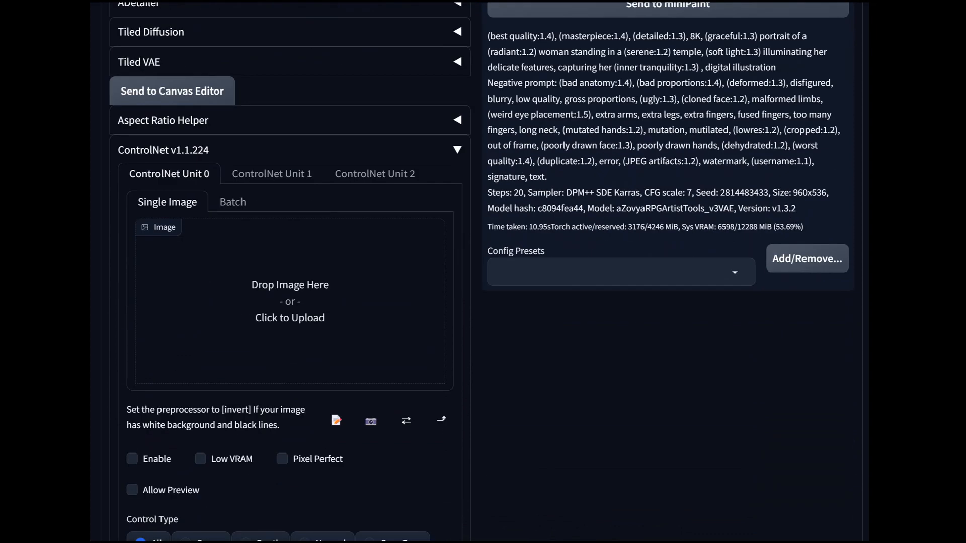
pyautogui.moveTo(728, 260); pyautogui.dragTo(309, 311)
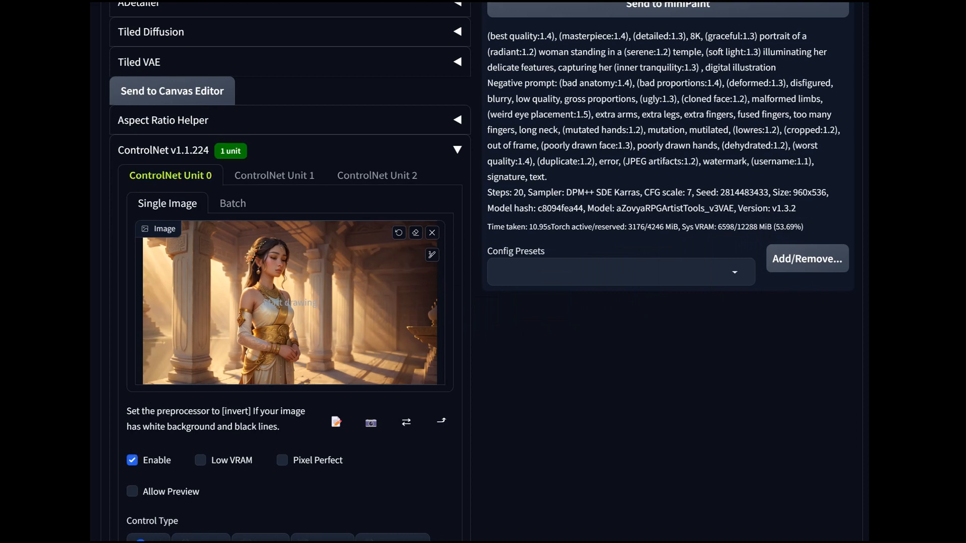
# - Enable Pixel Perfect and Allow Preview for ControlNet Unit 0
pyautogui.click(282, 460)
pyautogui.scroll(-2, 282, 460)
pyautogui.click(132, 381)
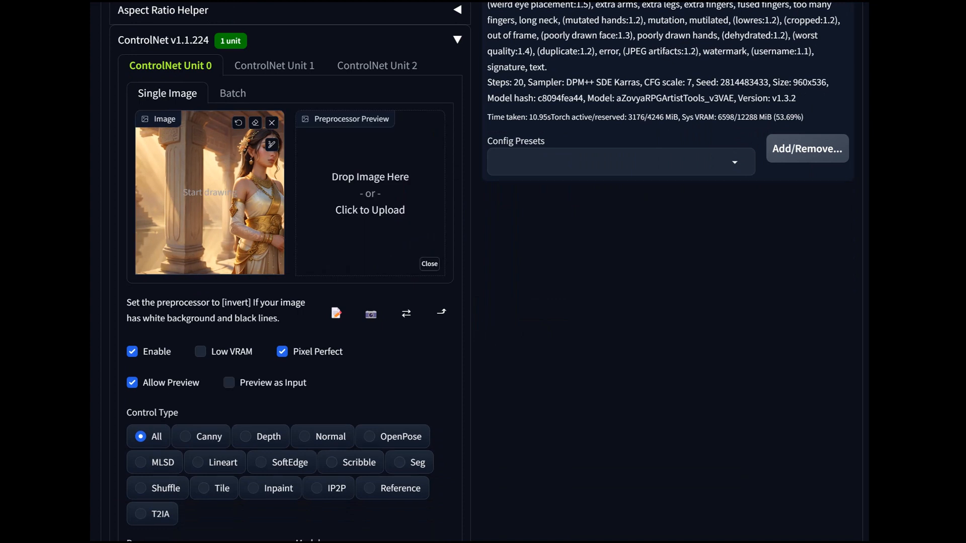
# - Set ControlNet Unit 0's control type to SoftEdge with the softedge_pidinet preprocessor, and examine the preprocessor preview of the temple woman
pyautogui.scroll(-1, 290, 282)
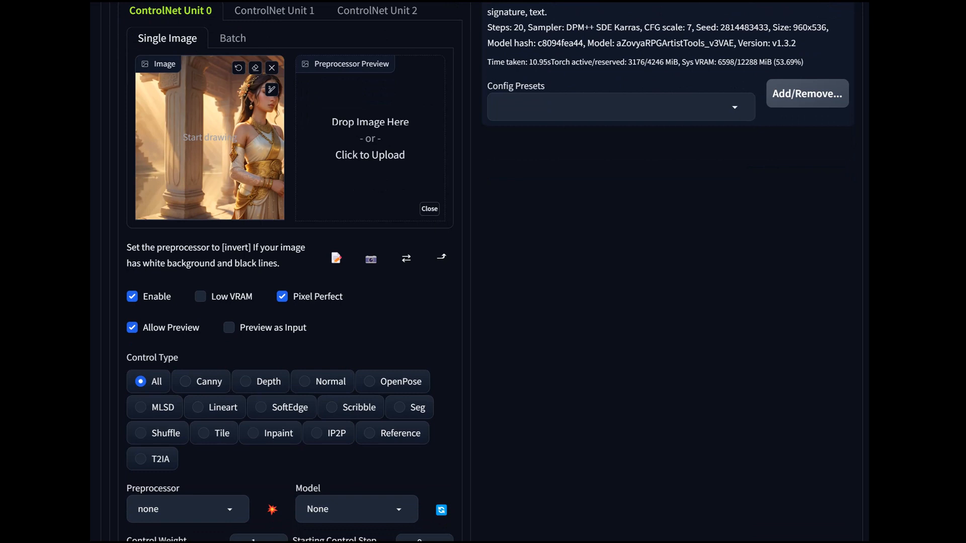
pyautogui.scroll(-2, 290, 272)
pyautogui.click(187, 399)
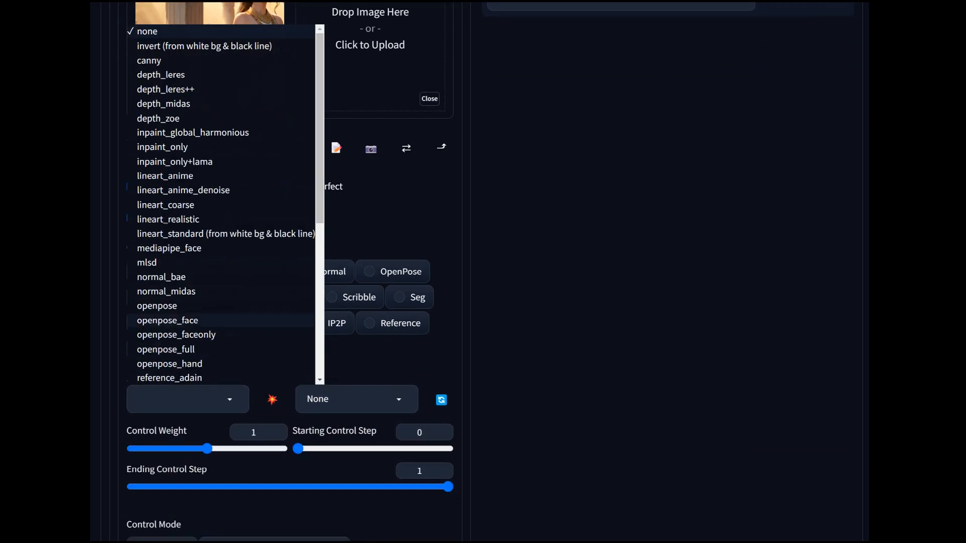
pyautogui.press('Escape')
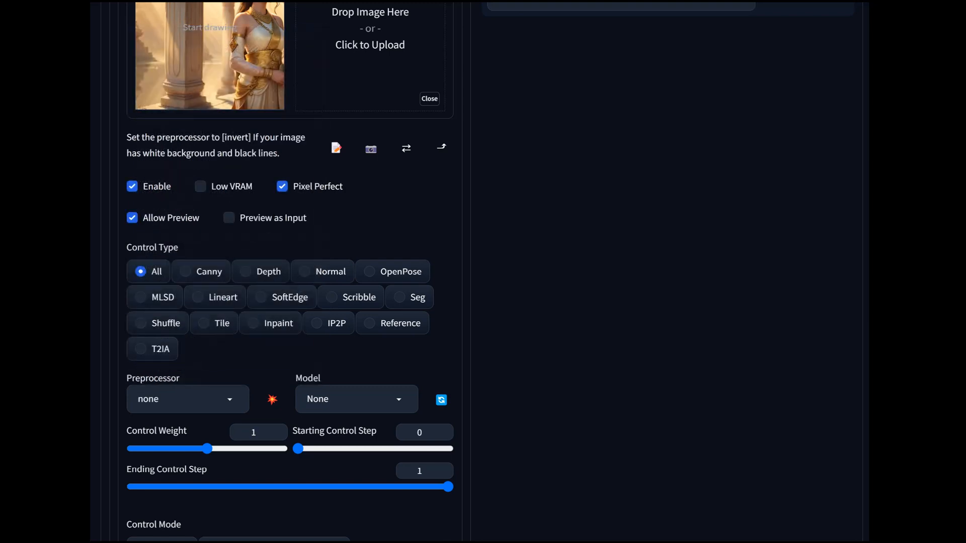
pyautogui.click(357, 398)
pyautogui.click(503, 447)
pyautogui.click(261, 297)
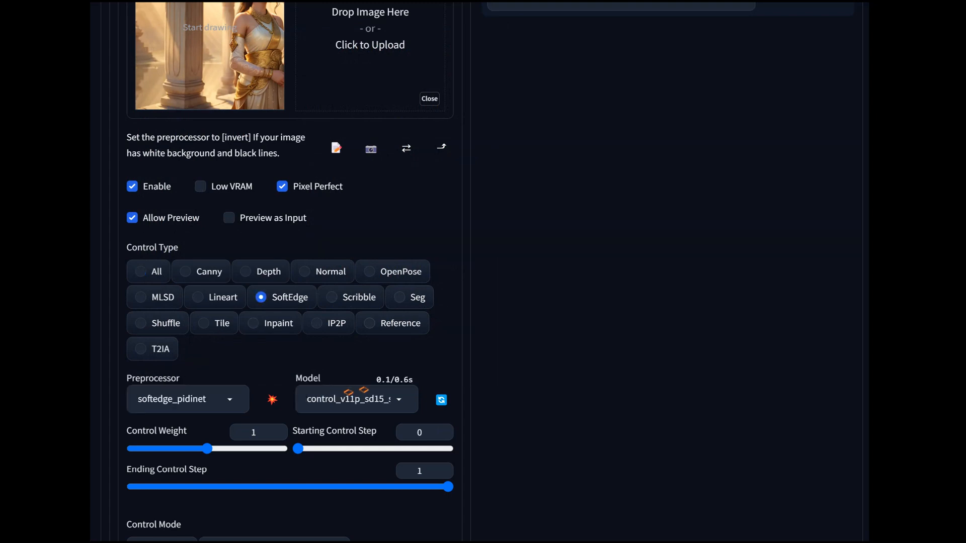
pyautogui.scroll(3, 183, 218)
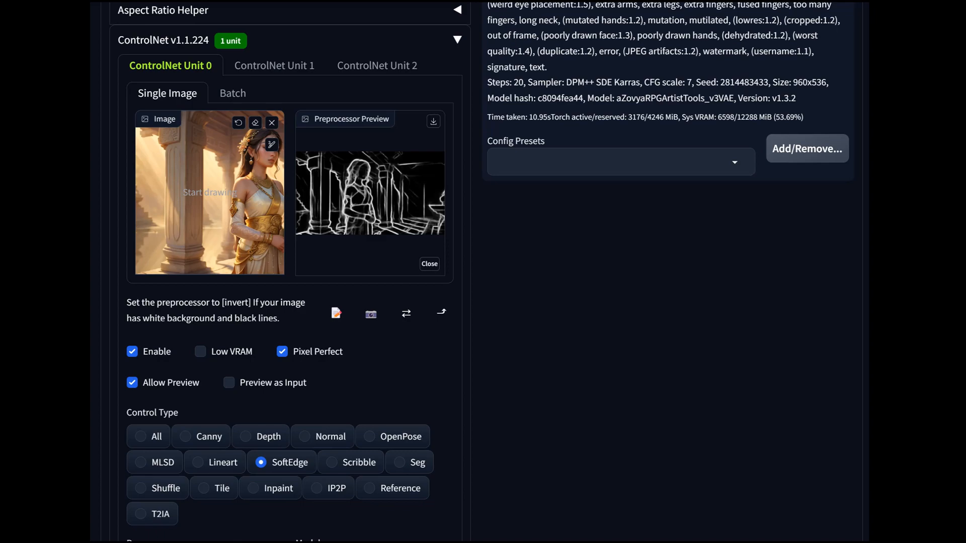
pyautogui.hotkey('ctrl', '+')
pyautogui.hotkey('ctrl', '+')
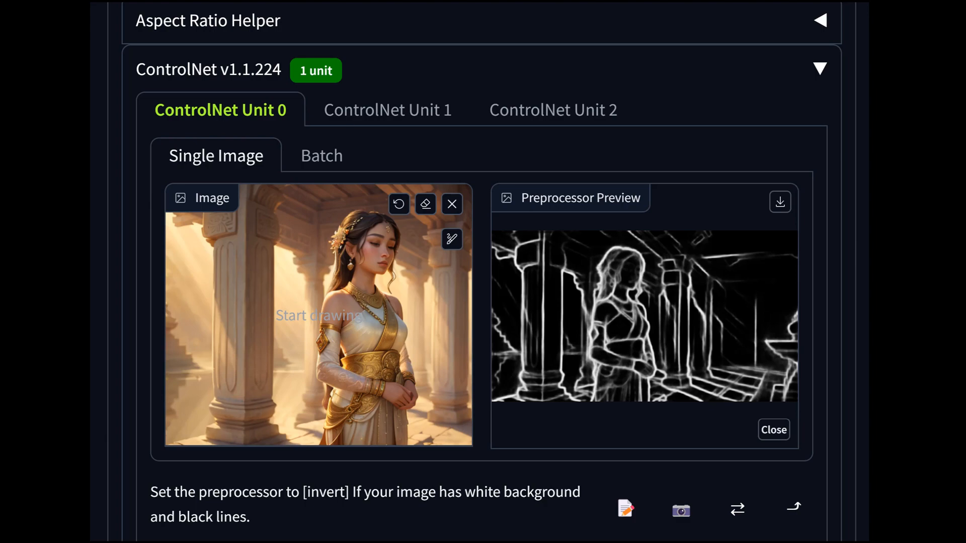
pyautogui.hotkey('ctrl', '-')
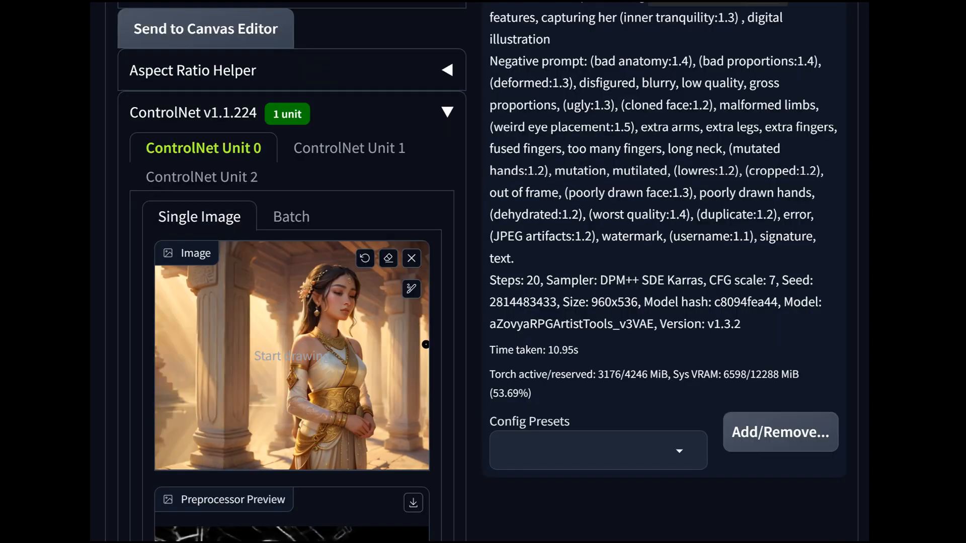
pyautogui.hotkey('ctrl', '-')
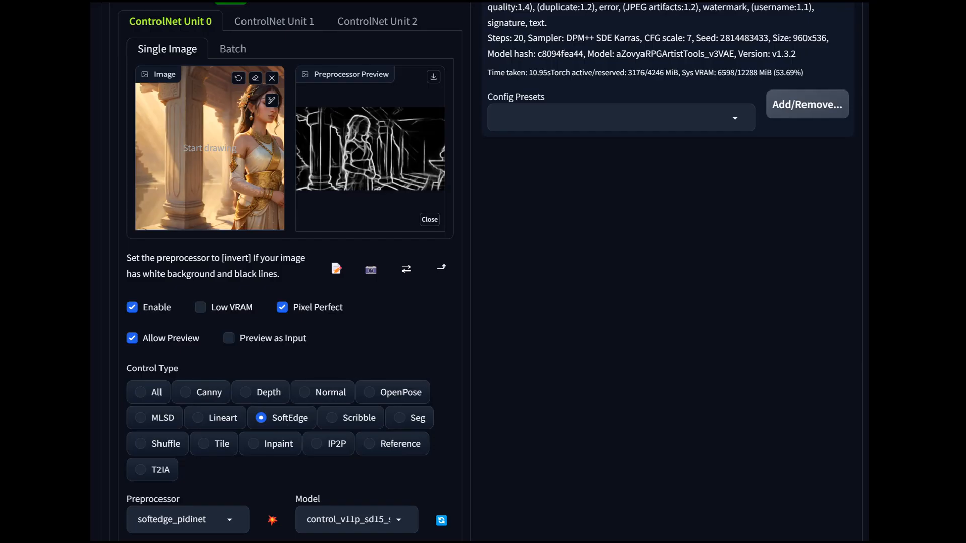
# - Set the control weight of ControlNet Unit 0 to 0.5
pyautogui.scroll(-5, 483, 271)
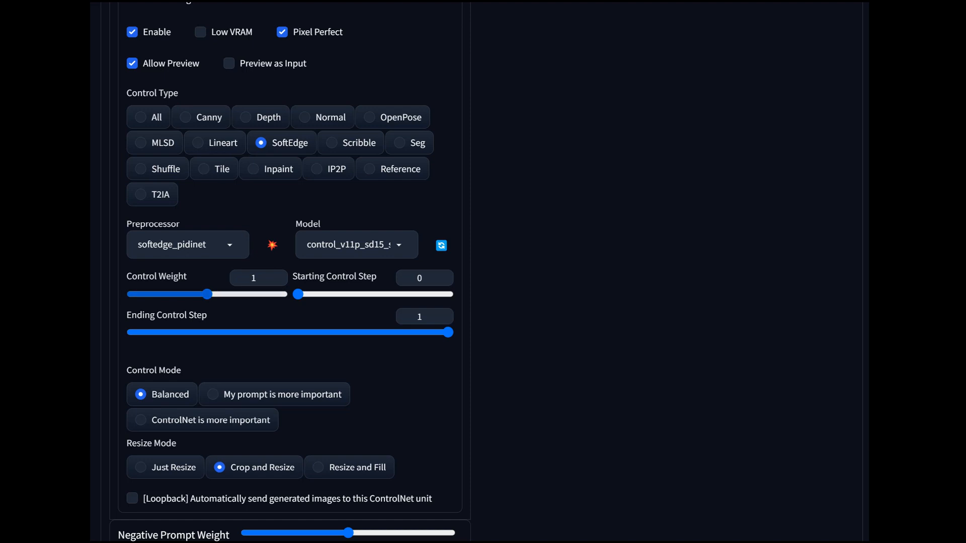
pyautogui.moveTo(207, 295); pyautogui.dragTo(242, 294)
pyautogui.scroll(5, 241, 294)
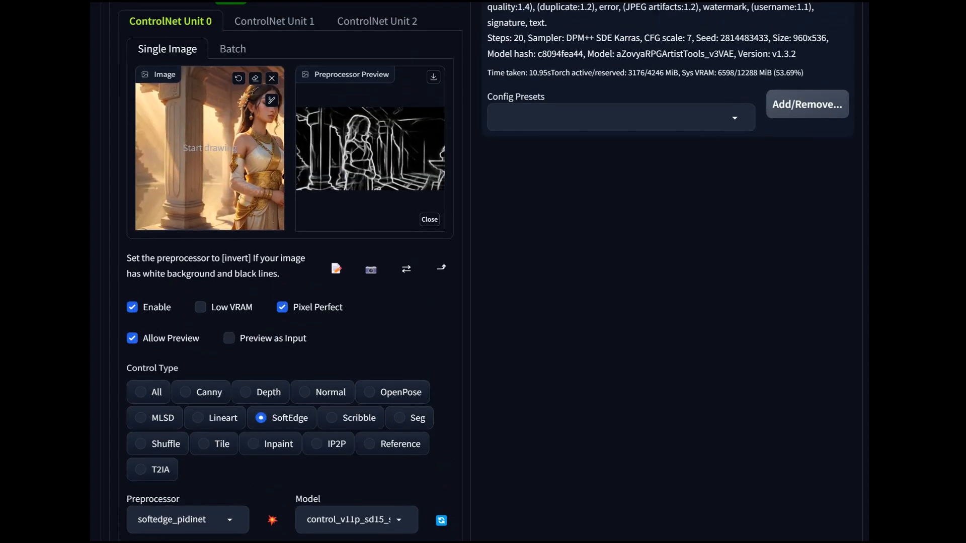
pyautogui.scroll(-4, 290, 271)
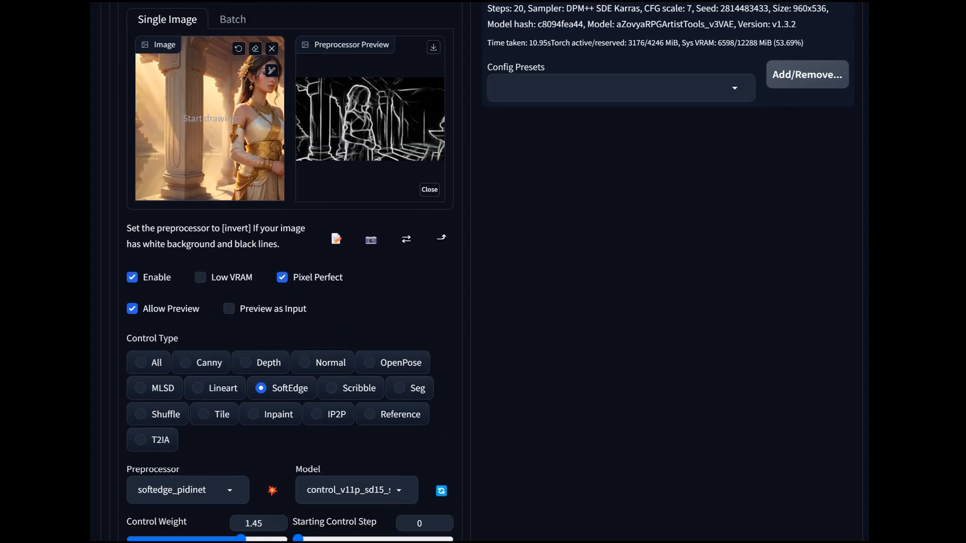
pyautogui.moveTo(241, 349); pyautogui.dragTo(185, 349)
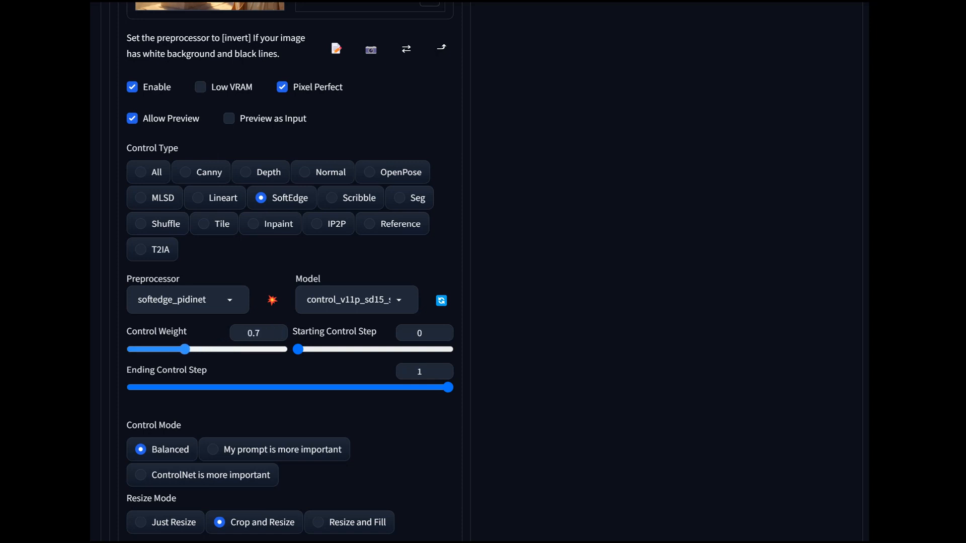
pyautogui.moveTo(185, 349); pyautogui.dragTo(169, 349)
pyautogui.scroll(3, 372, 342)
pyautogui.scroll(-4, 373, 342)
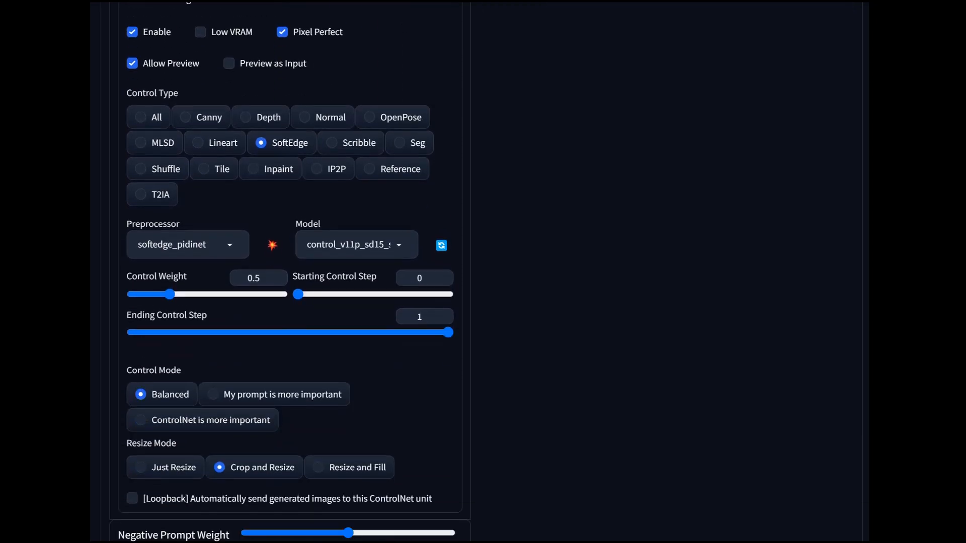
# - Try a later starting control step for ControlNet Unit 0 and return it to 0
pyautogui.moveTo(447, 332)
pyautogui.mouseDown()
pyautogui.moveTo(271, 332)
pyautogui.moveTo(452, 332)
pyautogui.mouseUp()
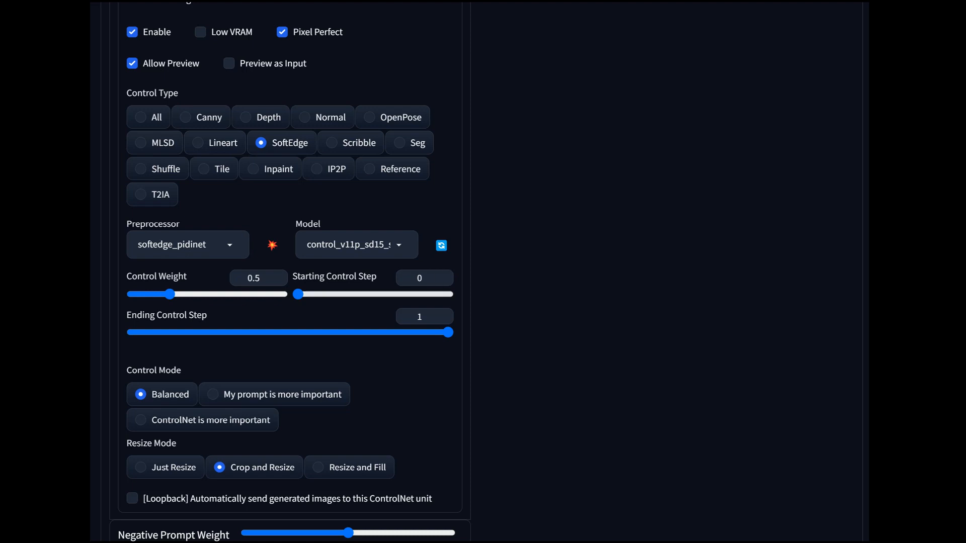
pyautogui.moveTo(298, 294); pyautogui.dragTo(343, 294)
pyautogui.moveTo(343, 294); pyautogui.dragTo(295, 294)
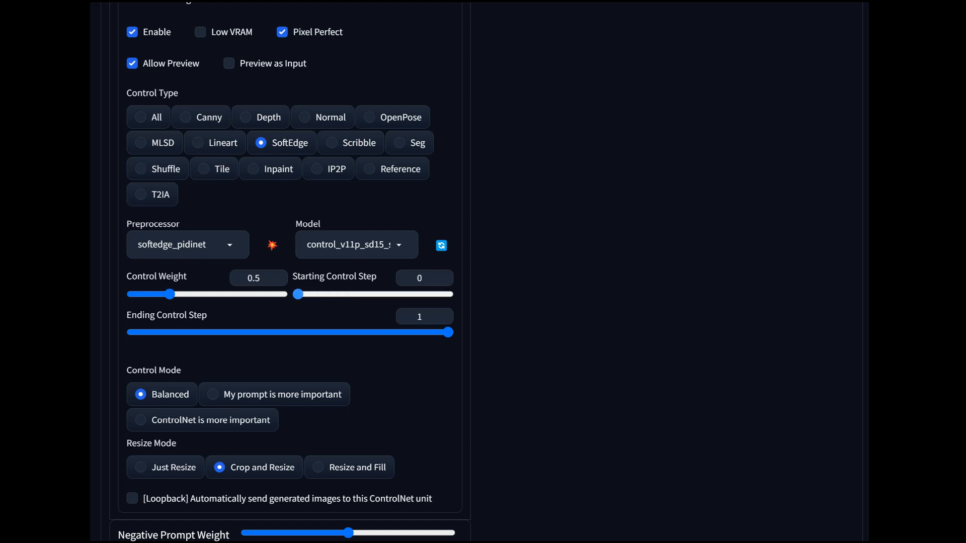
# - Set the ending control step of ControlNet Unit 0 to 0.7
pyautogui.moveTo(449, 332); pyautogui.dragTo(262, 332)
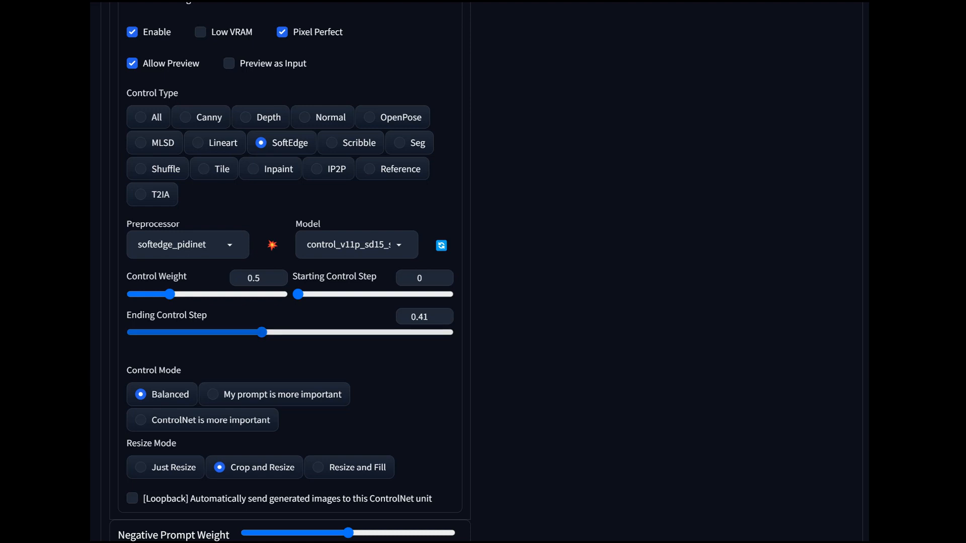
pyautogui.moveTo(261, 333); pyautogui.dragTo(284, 332)
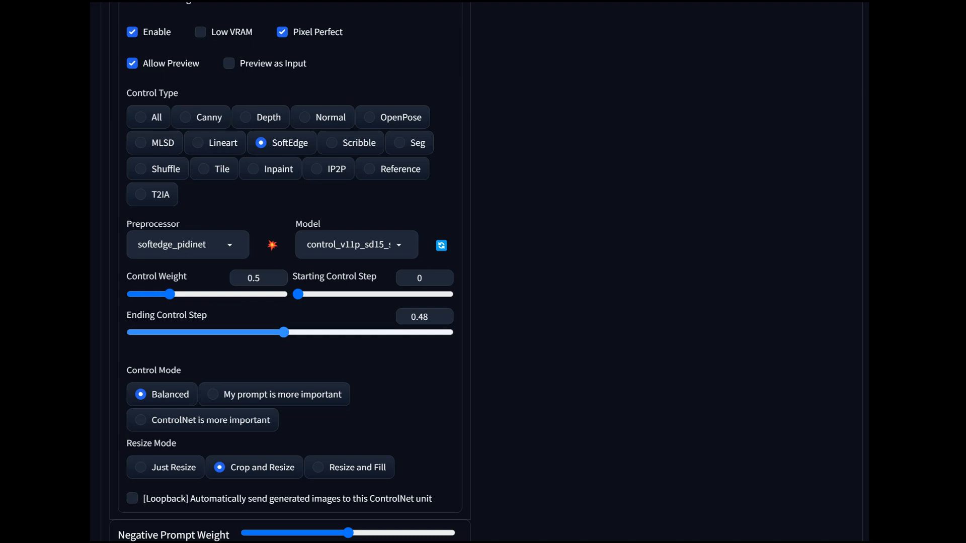
pyautogui.moveTo(284, 332); pyautogui.dragTo(293, 333)
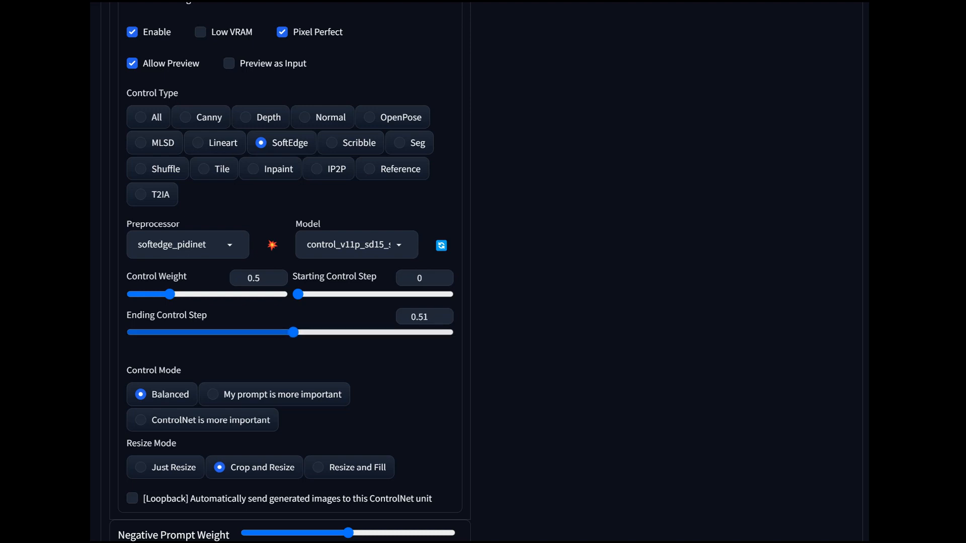
pyautogui.moveTo(293, 332); pyautogui.dragTo(362, 332)
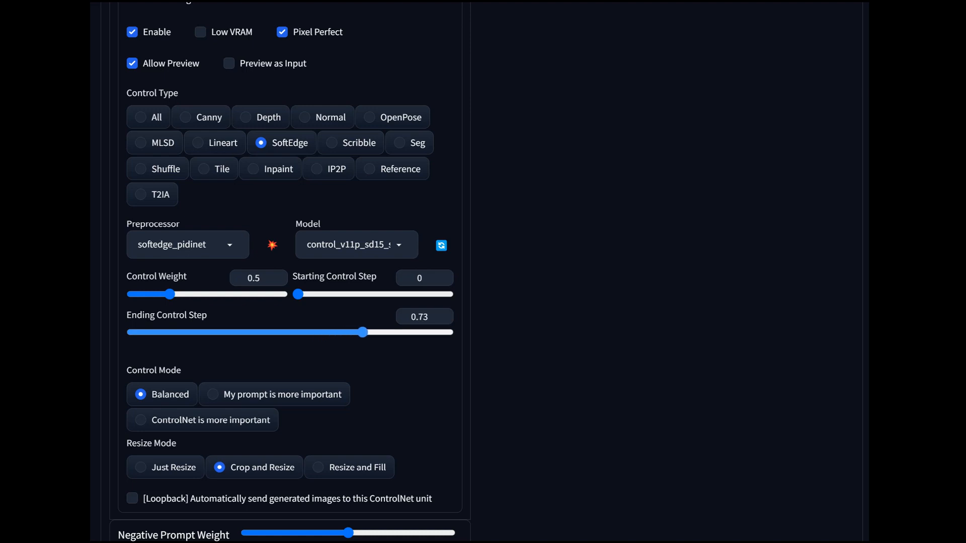
pyautogui.moveTo(363, 333)
pyautogui.mouseDown()
pyautogui.moveTo(340, 333)
pyautogui.moveTo(354, 332)
pyautogui.mouseUp()
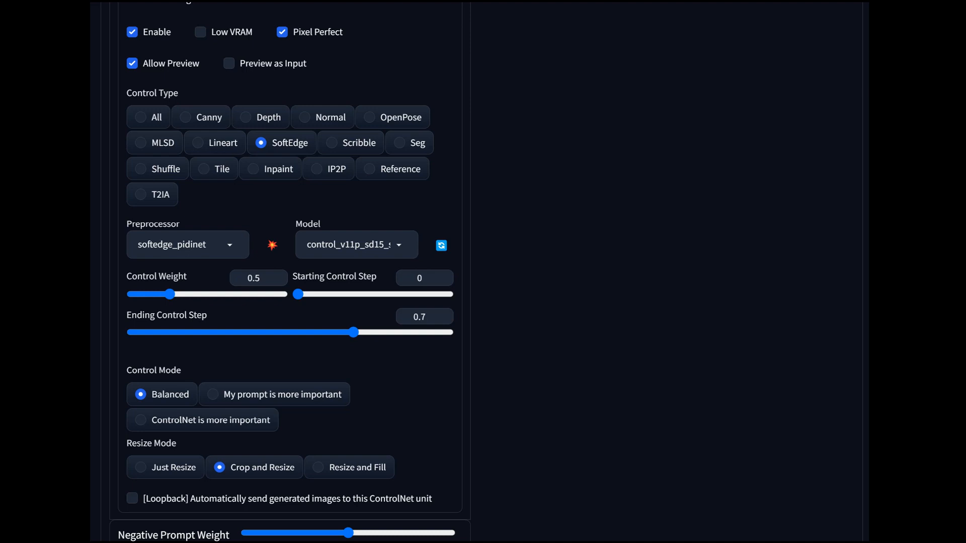
# - Set the generation script to Prompts from file or textbox and bring its list of prompt inputs into view
pyautogui.scroll(1, 289, 274)
pyautogui.scroll(-3, 289, 272)
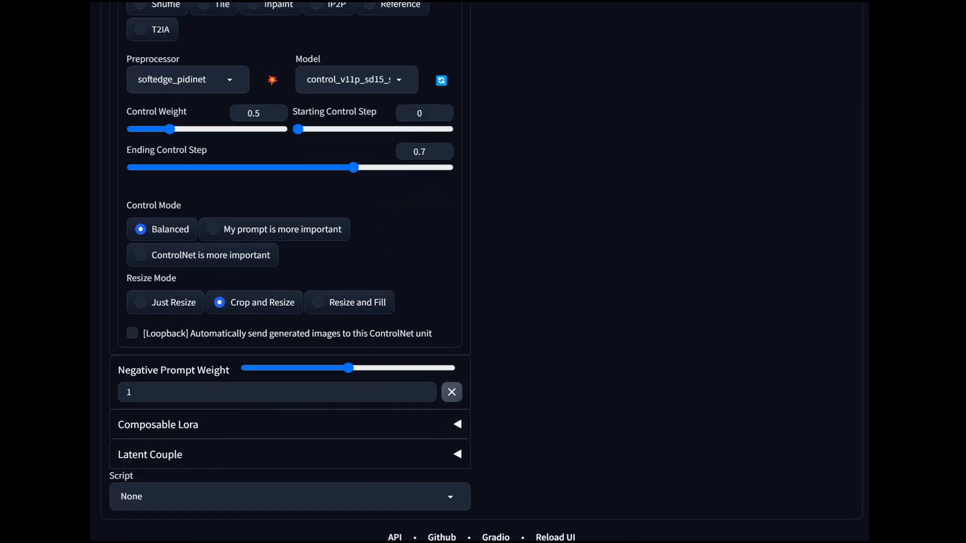
pyautogui.scroll(-1, 289, 272)
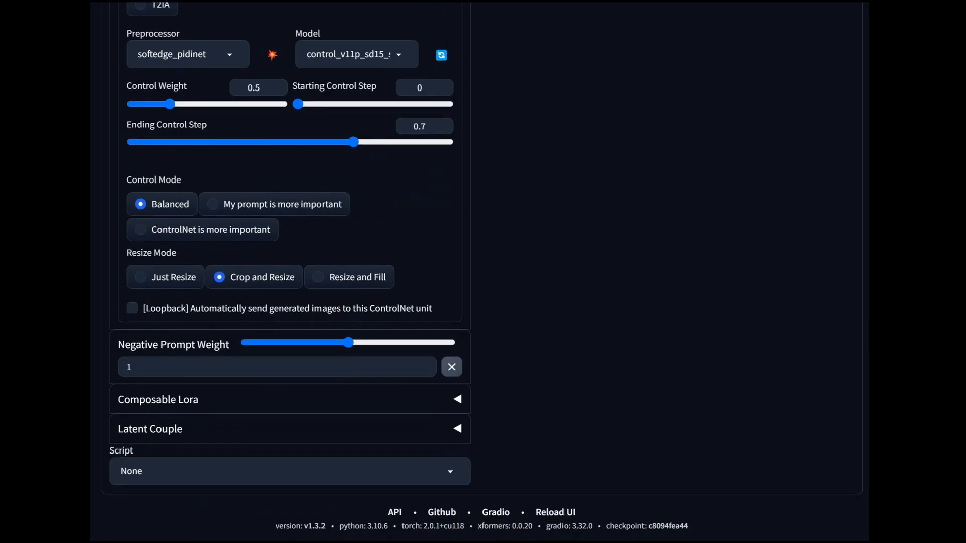
pyautogui.click(290, 471)
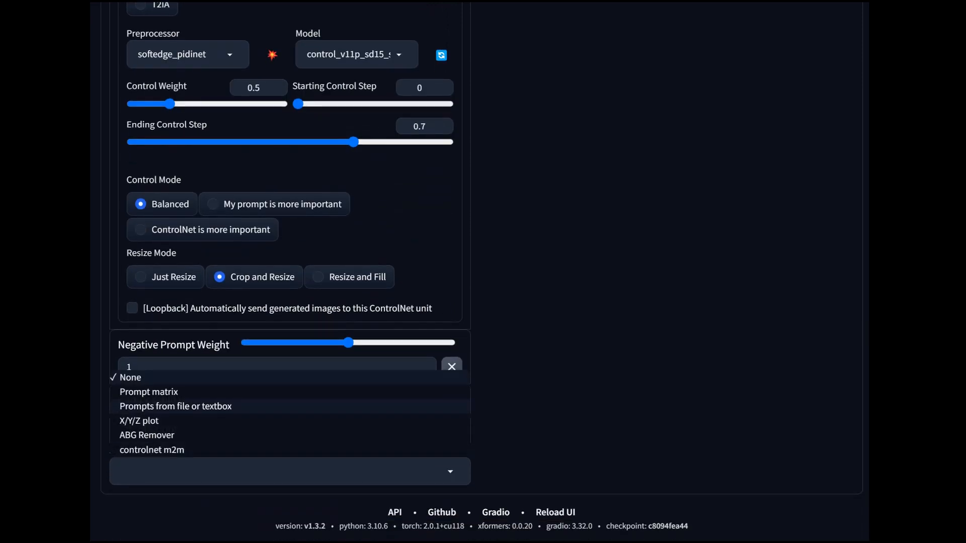
pyautogui.click(176, 406)
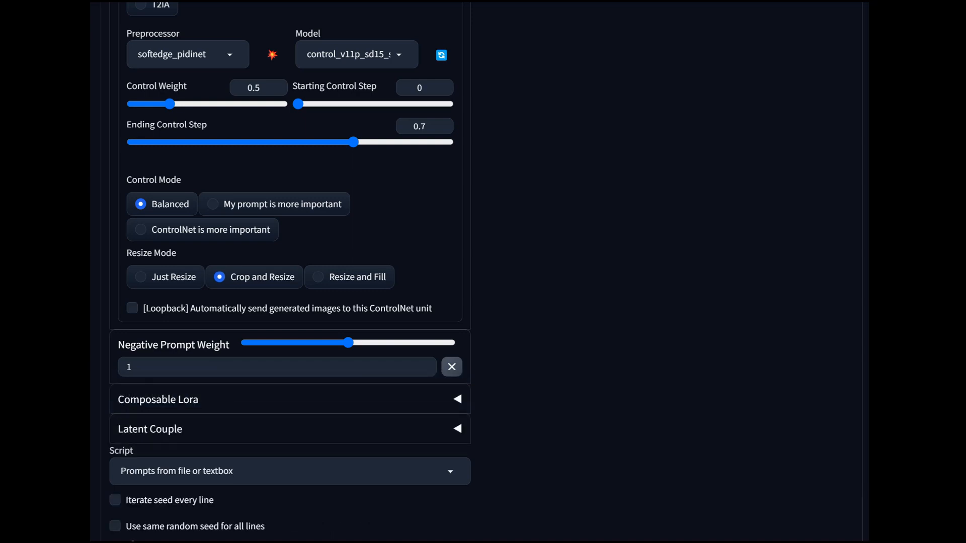
pyautogui.scroll(-2, 290, 271)
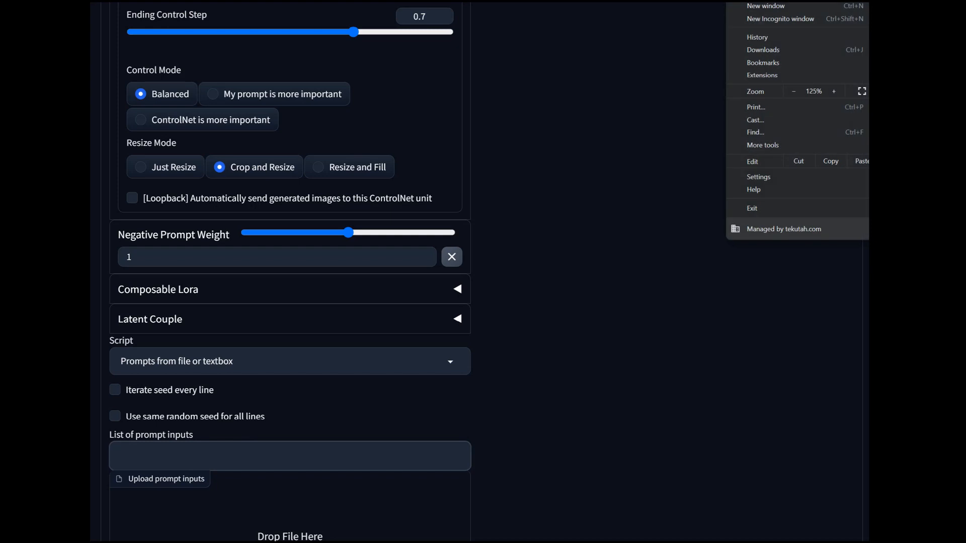
pyautogui.press('Escape')
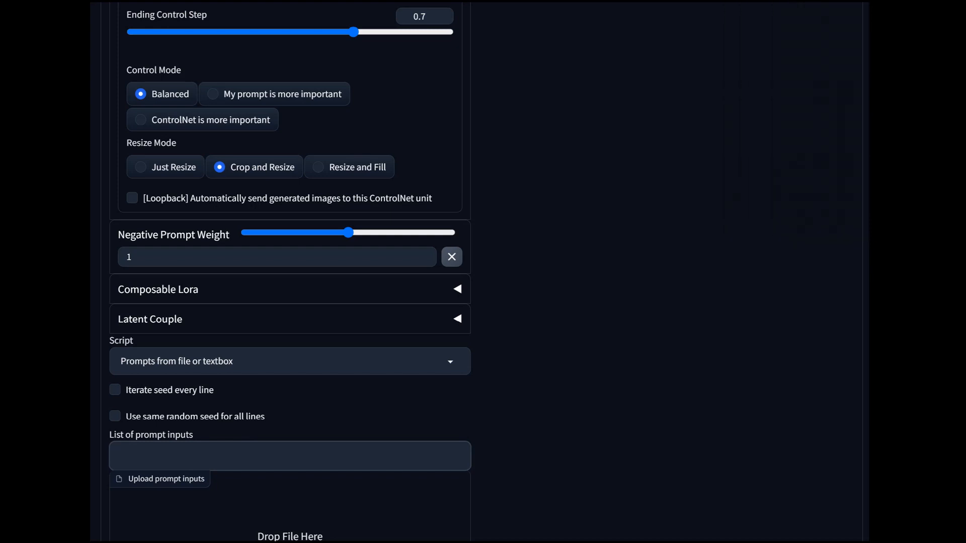
# - Paste the rewritten religious-setting prompts into the list of prompt inputs and remove the line break splitting the Shinto shrine prompt
pyautogui.rightClick(200, 453)
pyautogui.click(219, 338)
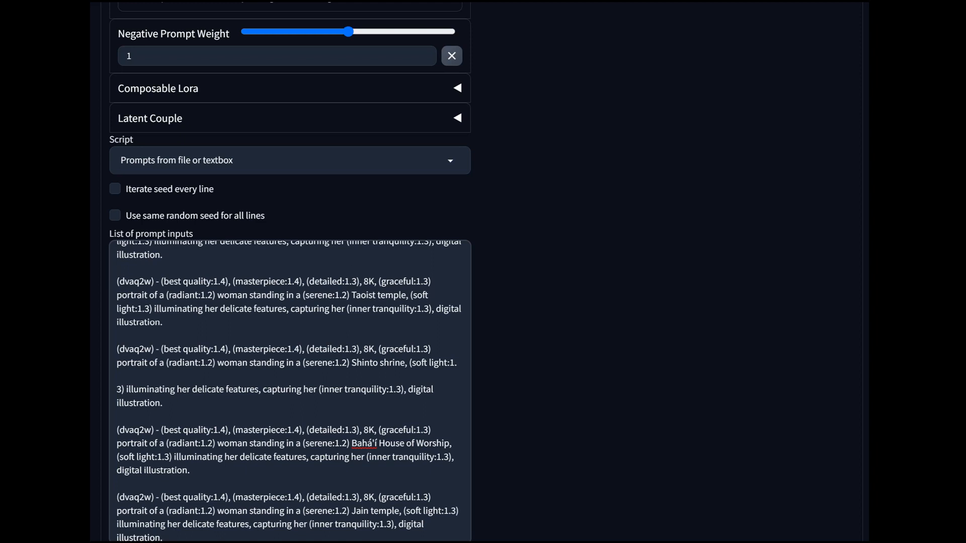
pyautogui.click(118, 389)
pyautogui.press('BackSpace')
pyautogui.press('BackSpace')
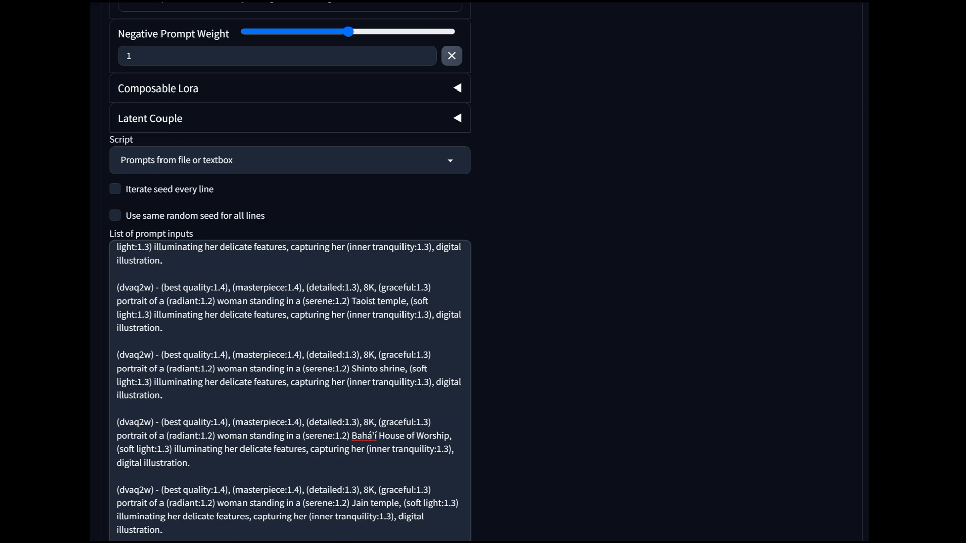
# - Try removing the blank line between the Buddhist monastery and Hindu temple prompts, and restore it
pyautogui.scroll(8, 290, 391)
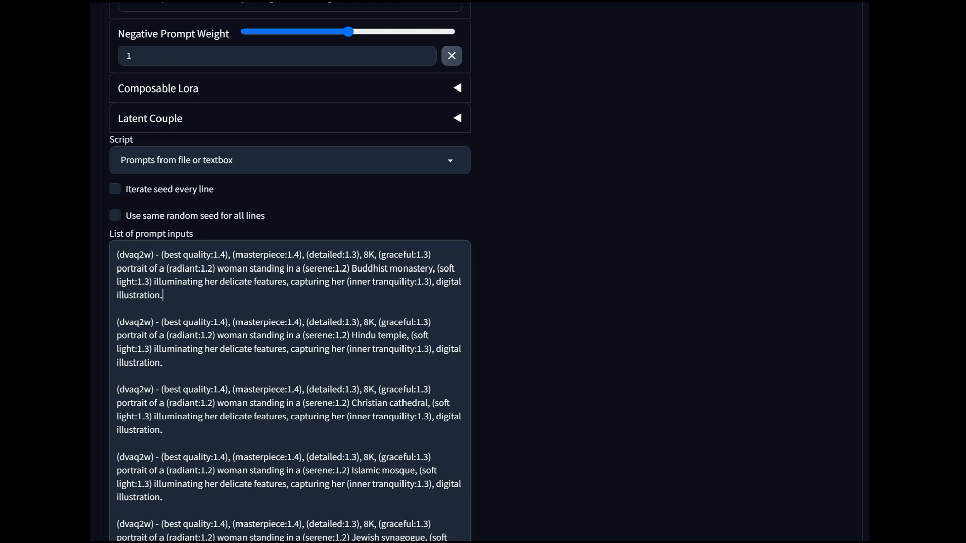
pyautogui.click(117, 309)
pyautogui.press('BackSpace')
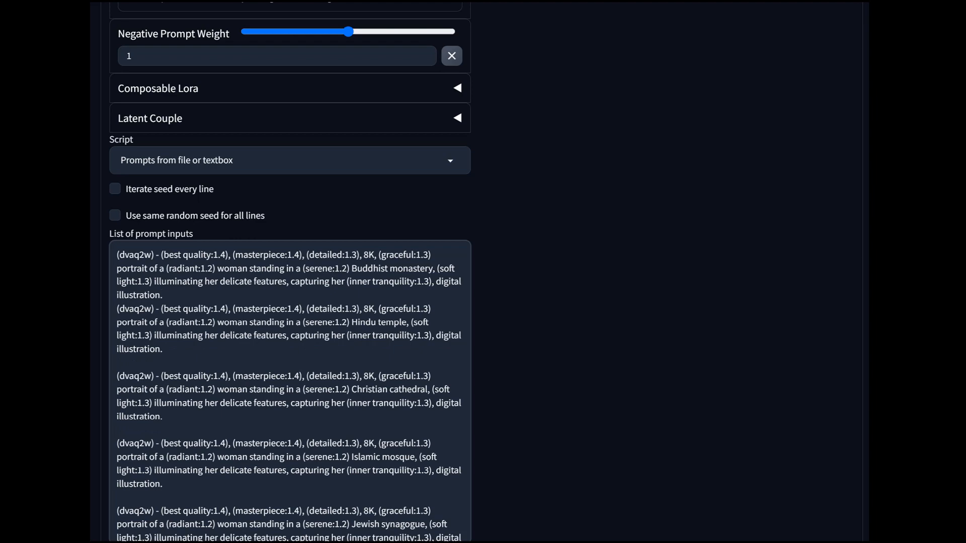
pyautogui.press('Return')
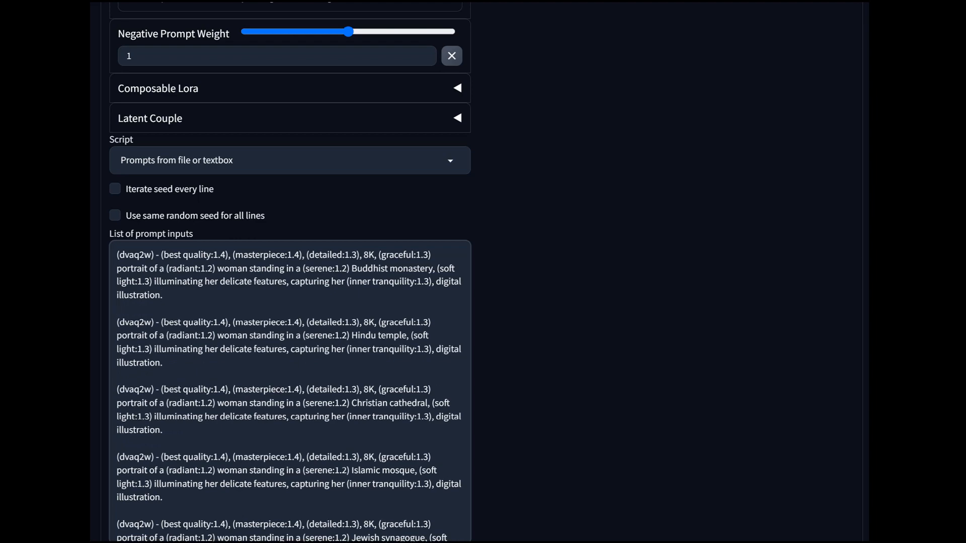
# - Check the remaining prompts in the list, the ControlNet setup and the main generation settings
pyautogui.scroll(-10, 290, 402)
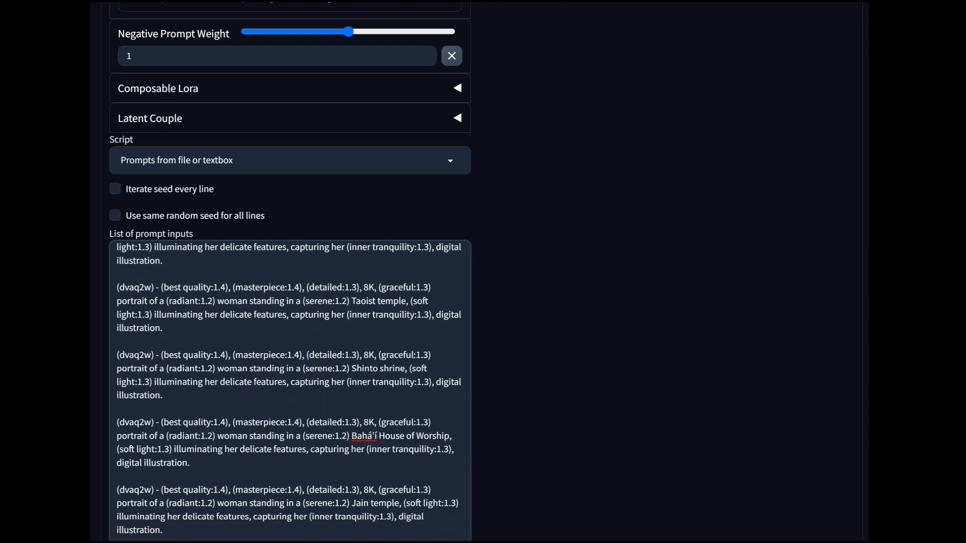
pyautogui.scroll(5, 290, 422)
pyautogui.scroll(1, 290, 271)
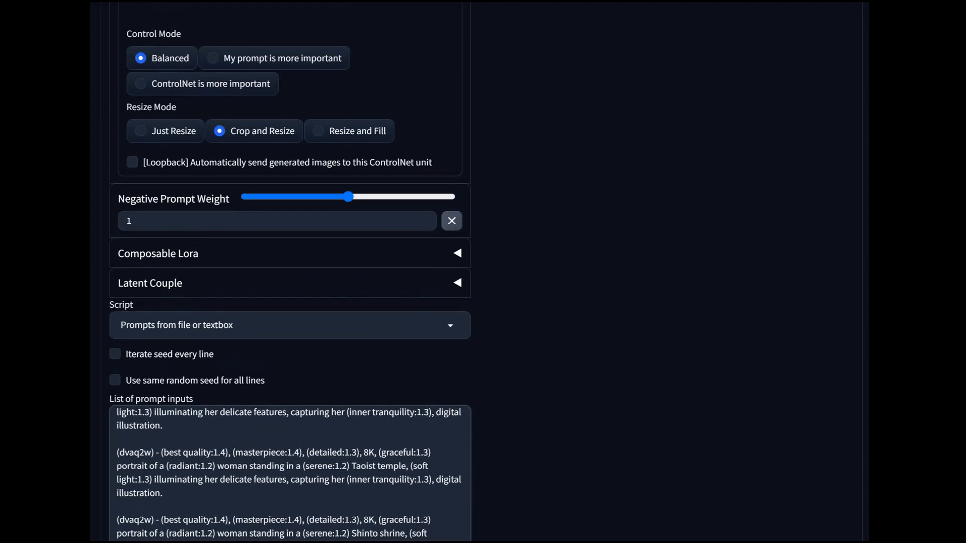
pyautogui.scroll(2, 290, 482)
pyautogui.scroll(1, 290, 271)
pyautogui.scroll(15, 289, 272)
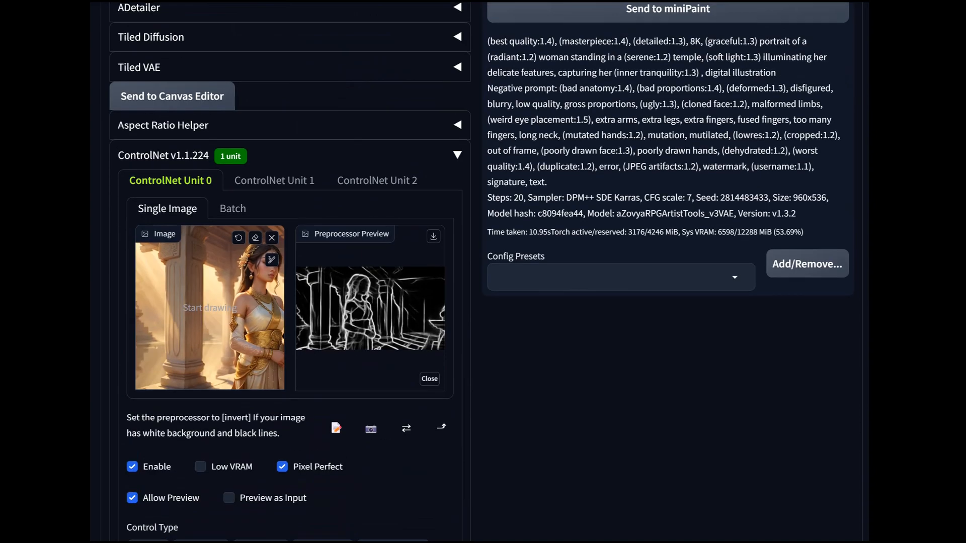
pyautogui.scroll(3, 290, 271)
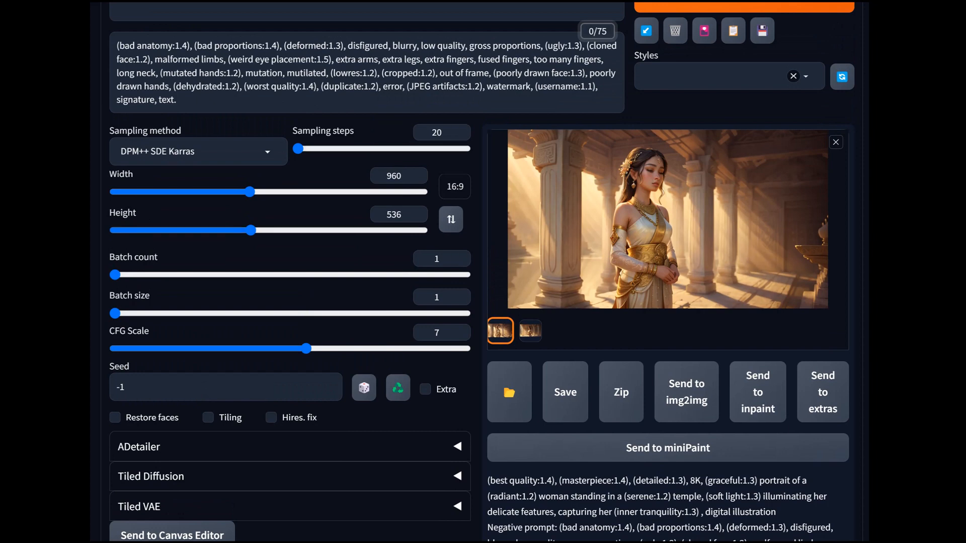
# - Start generating images for the listed prompts with the current ControlNet settings, and interrupt the run
pyautogui.scroll(3, 483, 271)
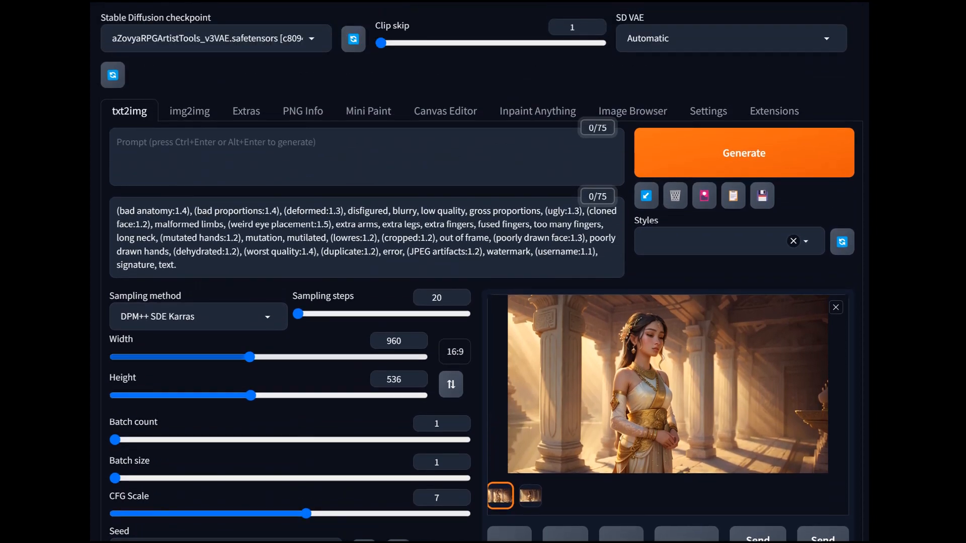
pyautogui.scroll(-15, 483, 272)
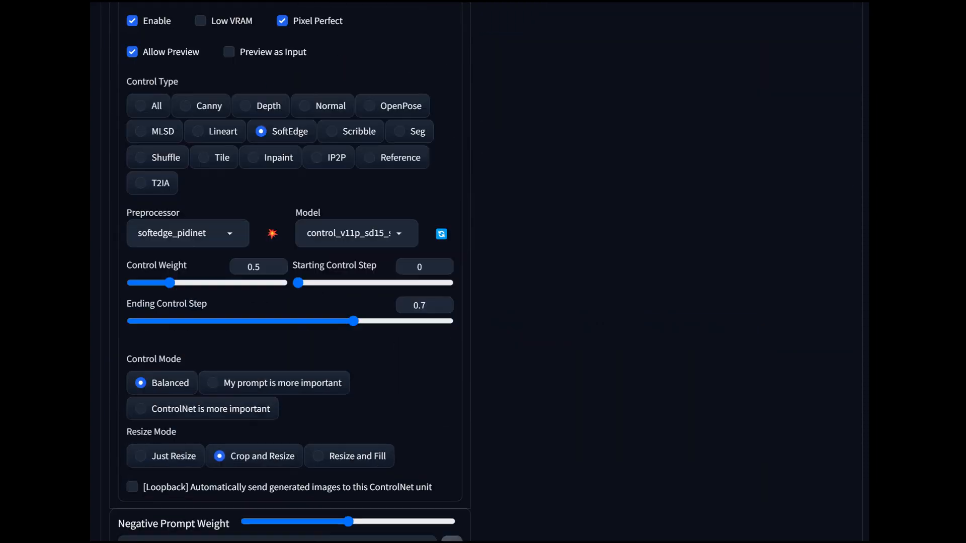
pyautogui.scroll(-7, 482, 271)
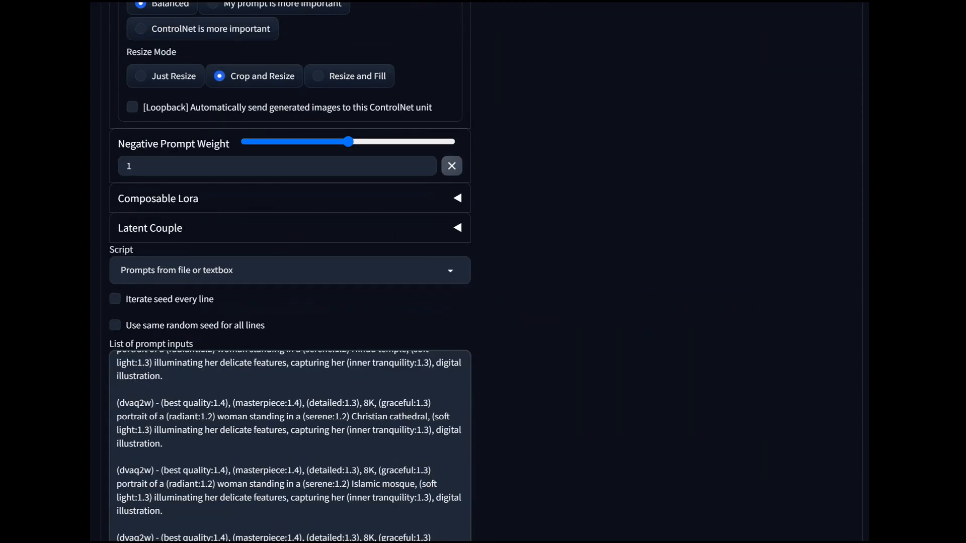
pyautogui.scroll(20, 483, 272)
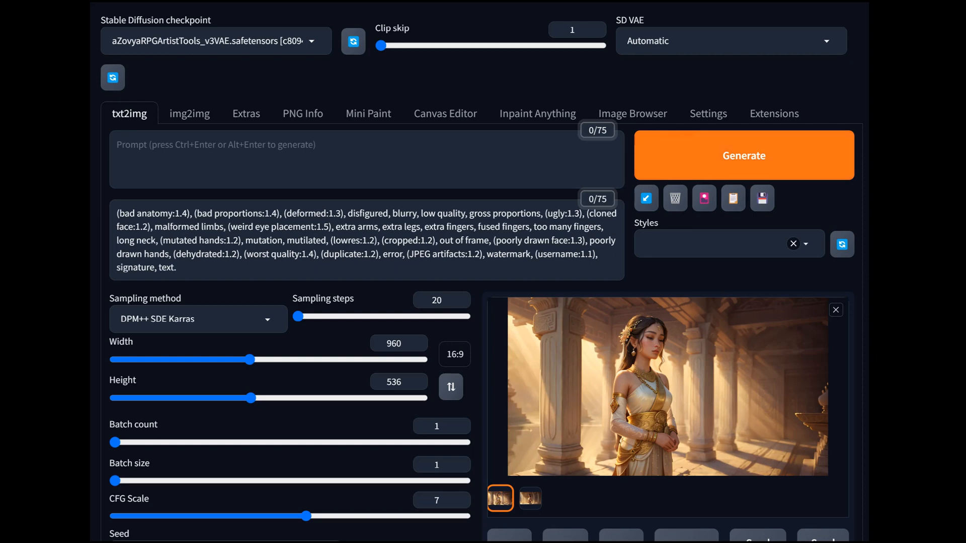
pyautogui.click(743, 155)
pyautogui.scroll(-3, 483, 272)
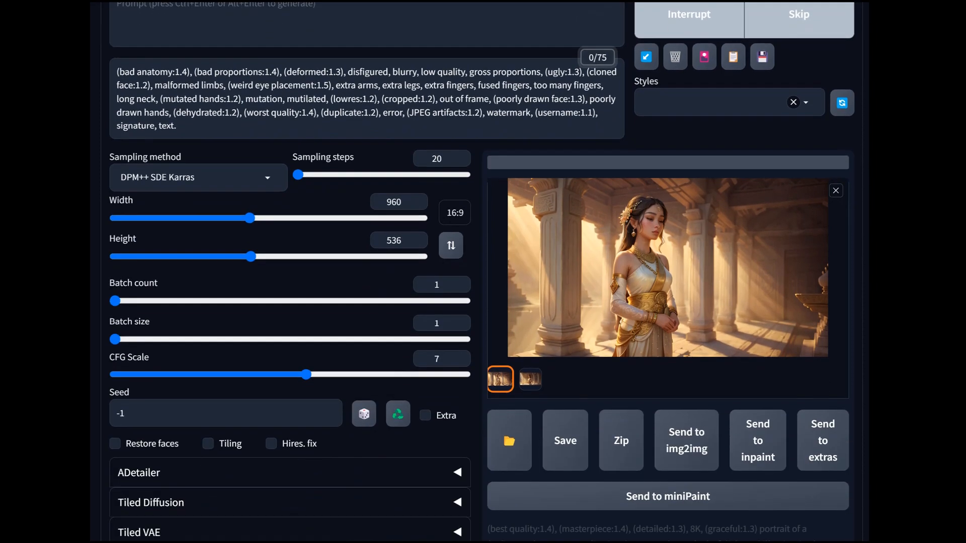
pyautogui.scroll(-1, 483, 272)
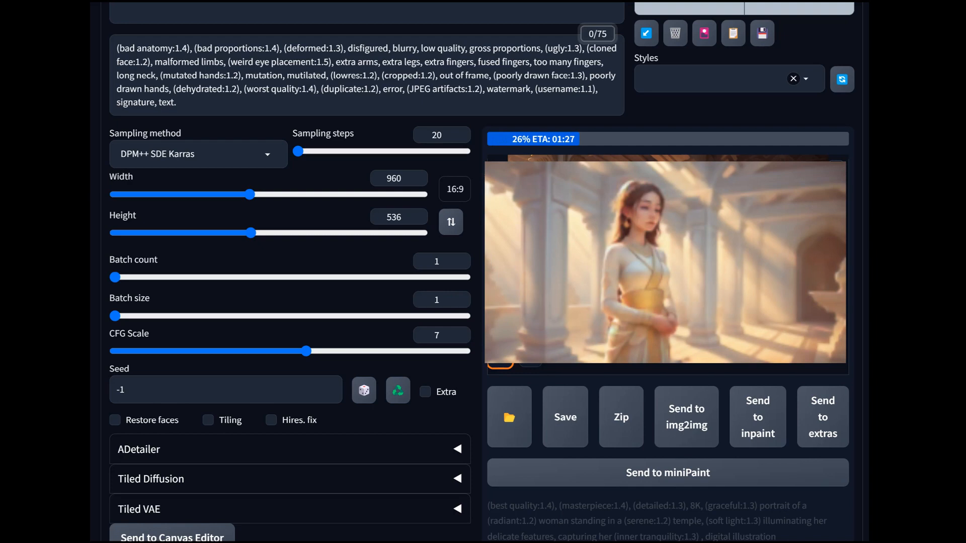
pyautogui.scroll(3, 481, 272)
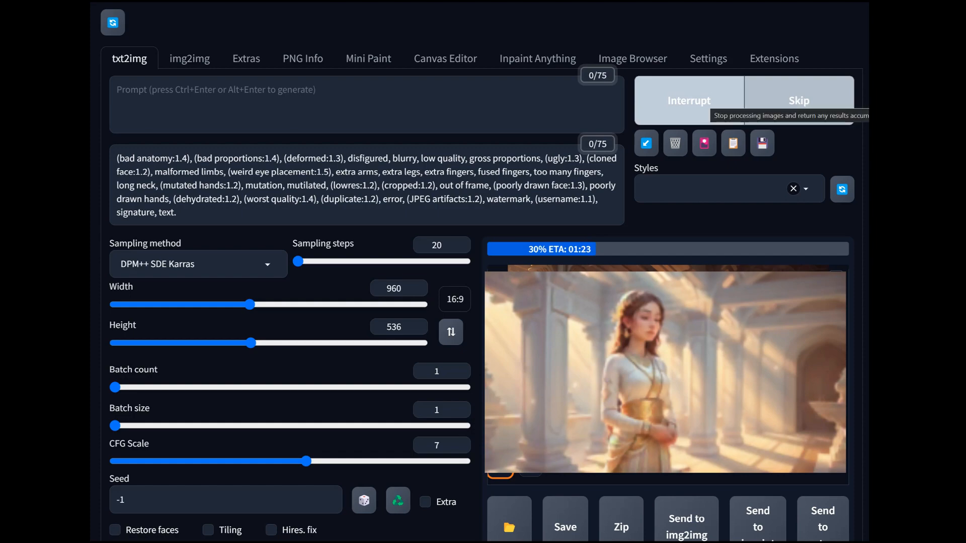
pyautogui.click(689, 101)
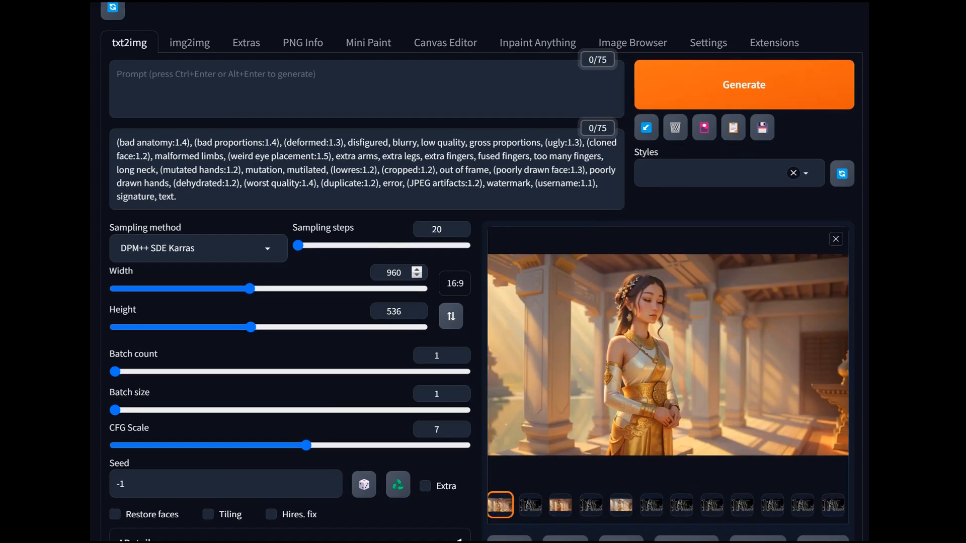
# - Set the SoftEdge ControlNet unit's control weight to 0.2 and its ending control step to 0.6
pyautogui.scroll(-15, 689, 101)
pyautogui.scroll(-3, 289, 272)
pyautogui.scroll(2, 290, 271)
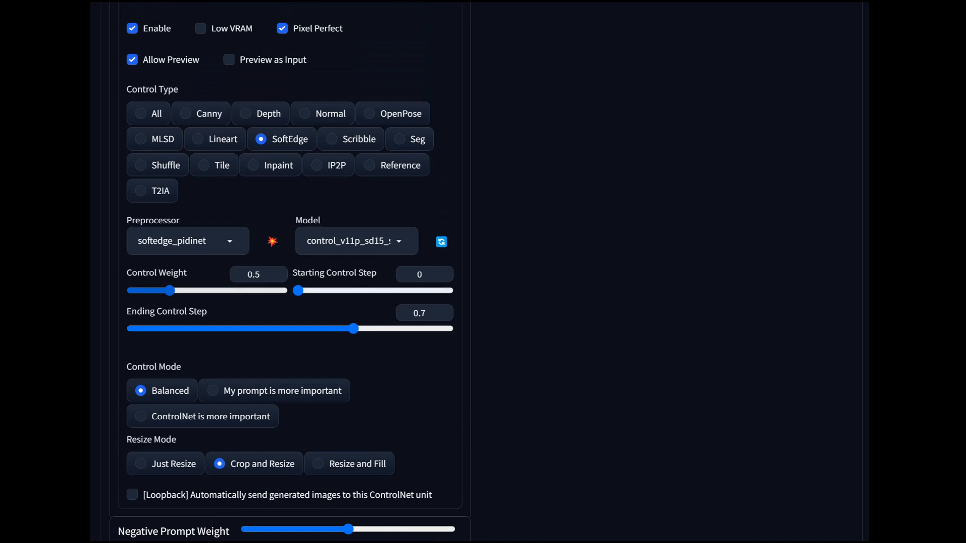
pyautogui.moveTo(170, 290); pyautogui.dragTo(147, 291)
pyautogui.scroll(7, 289, 271)
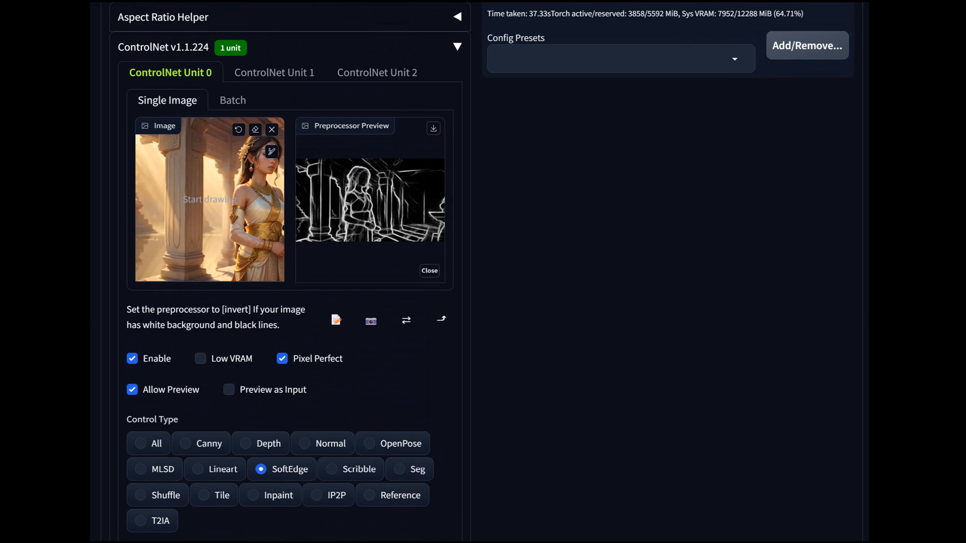
pyautogui.scroll(-3, 290, 272)
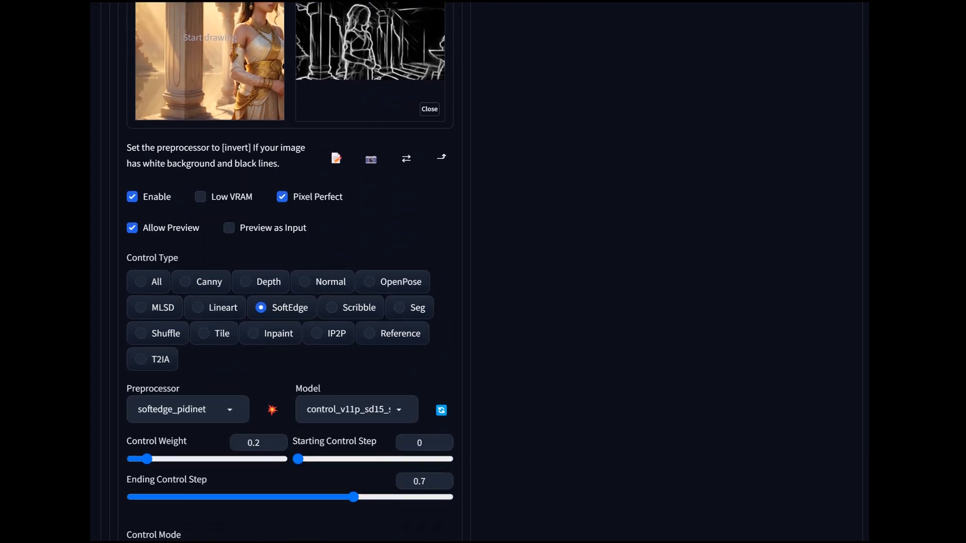
pyautogui.scroll(3, 289, 272)
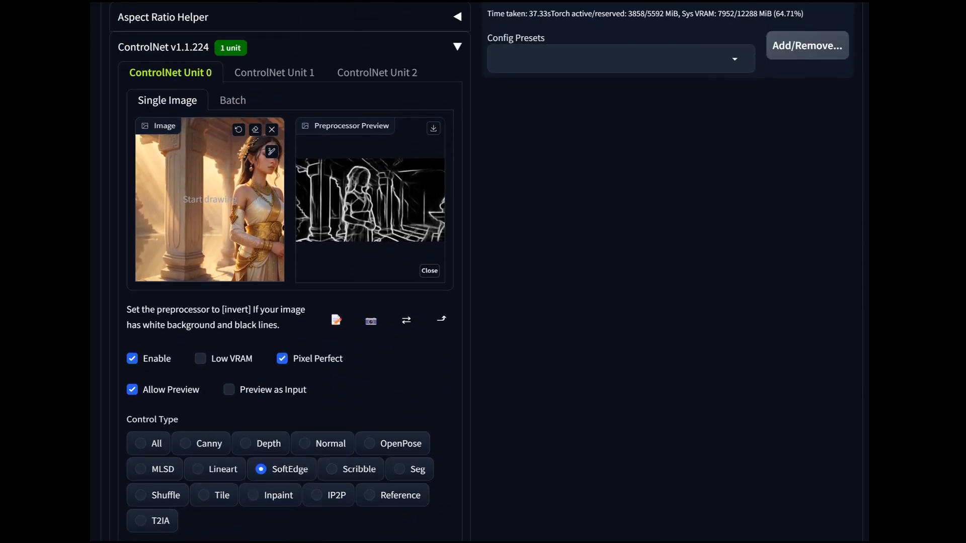
pyautogui.scroll(-6, 289, 272)
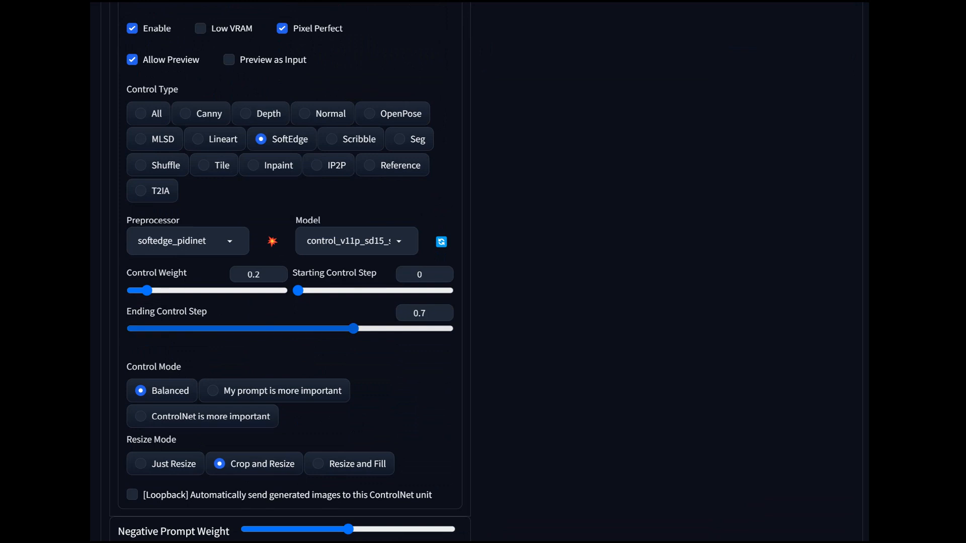
pyautogui.moveTo(353, 328); pyautogui.dragTo(321, 329)
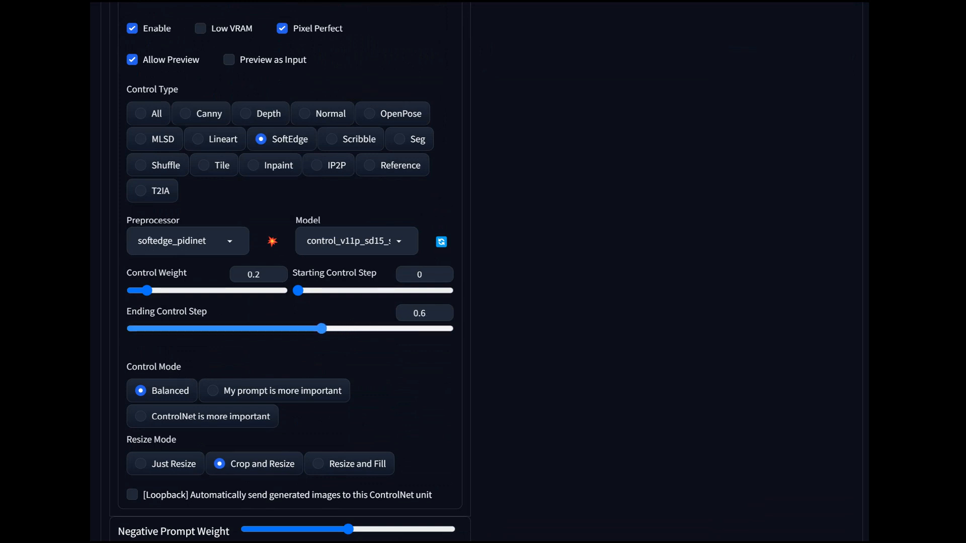
# - Generate the full batch of images from the prompt list with the loosened ControlNet settings
pyautogui.scroll(20, 479, 272)
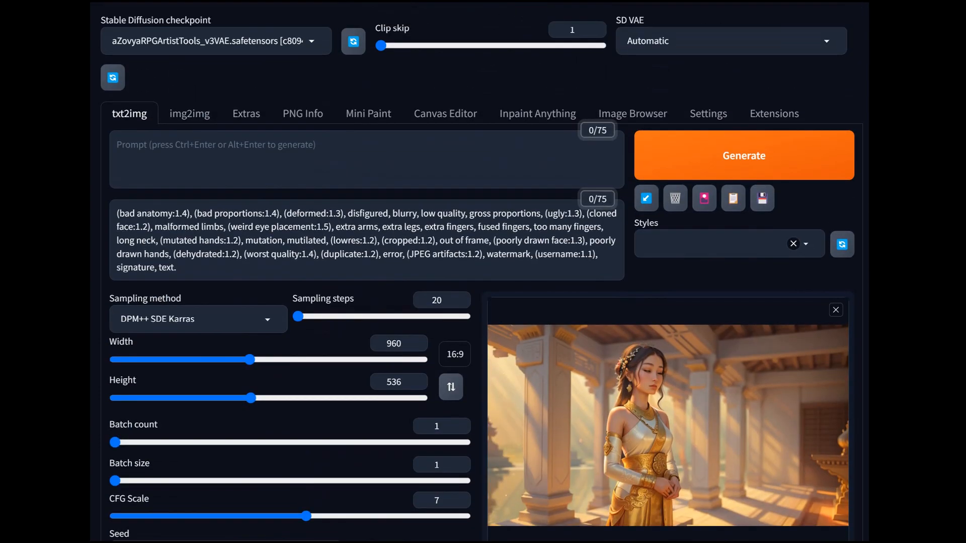
pyautogui.click(714, 156)
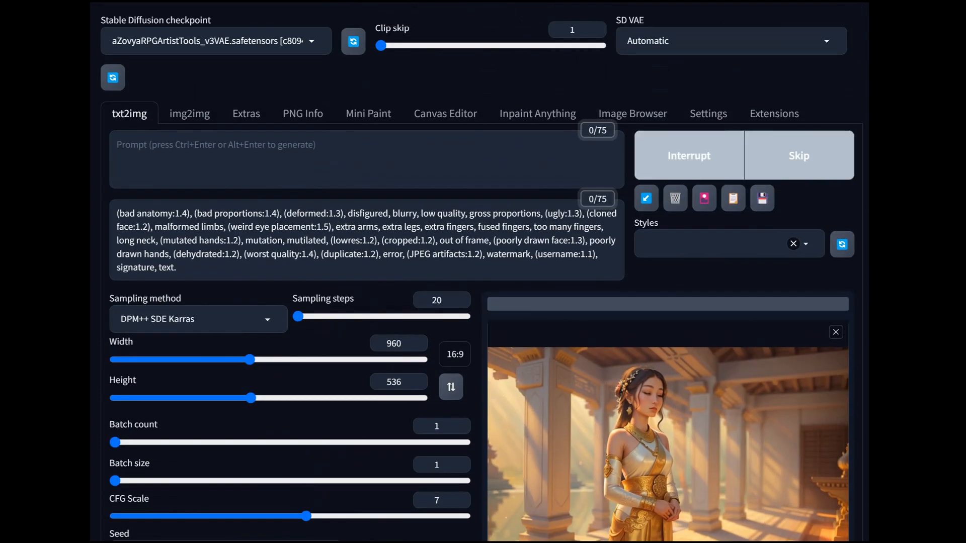
pyautogui.scroll(-3, 479, 272)
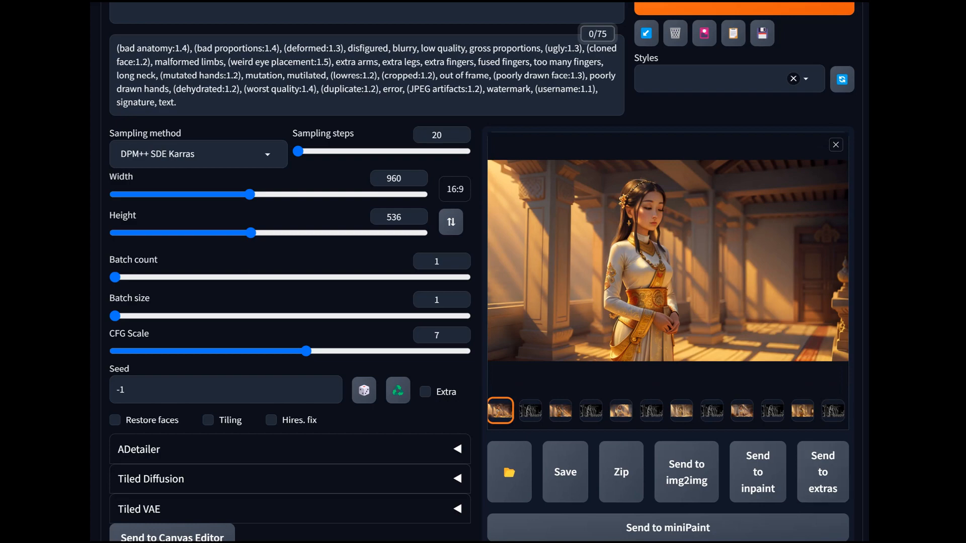
# - Compare the listed prompts with the full-size generated images for the Buddhist monastery, Hindu temple, Christian cathedral and Islamic mosque
pyautogui.scroll(-20, 290, 271)
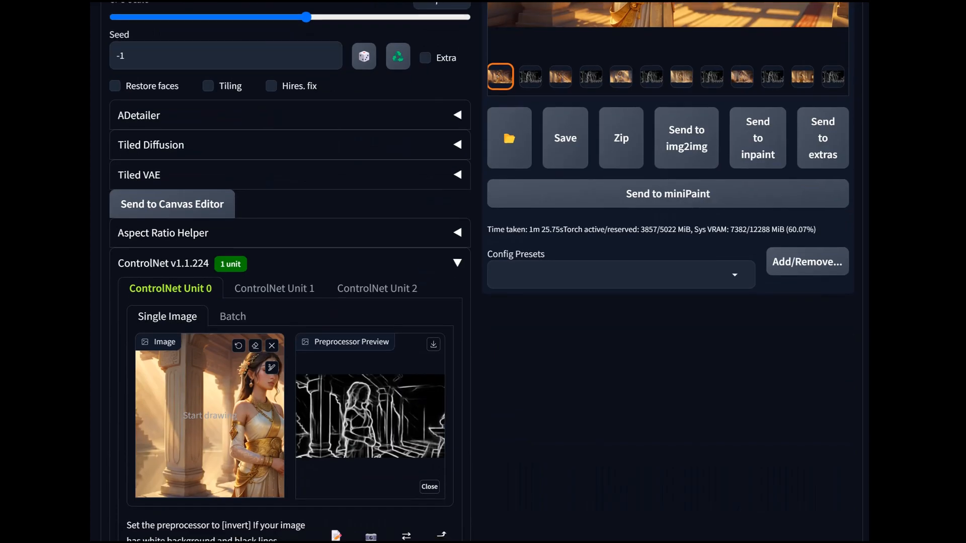
pyautogui.scroll(-8, 290, 271)
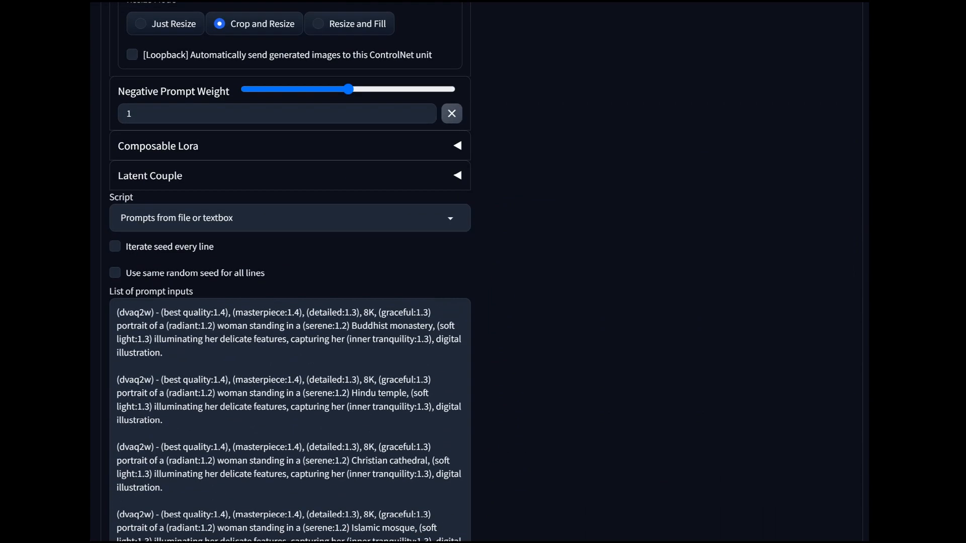
pyautogui.scroll(-5, 290, 421)
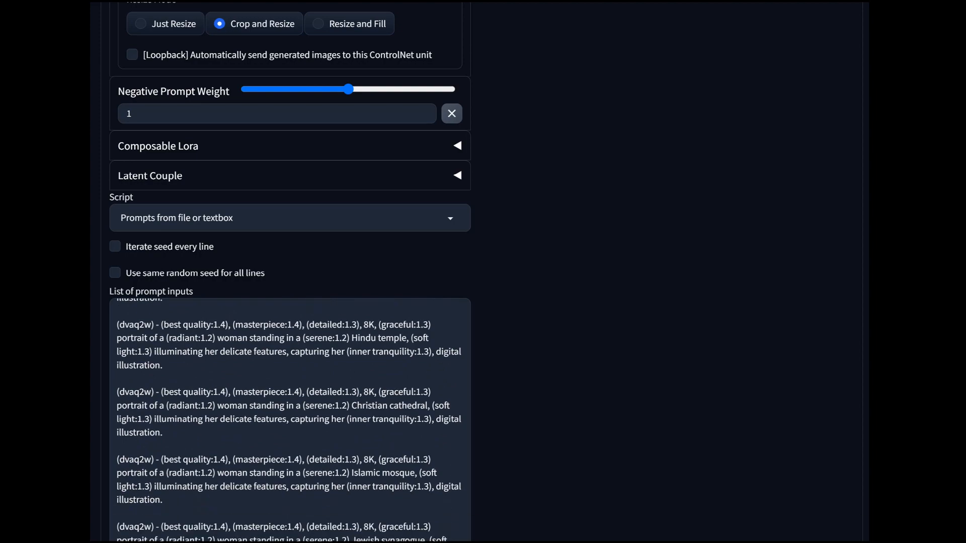
pyautogui.scroll(20, 290, 272)
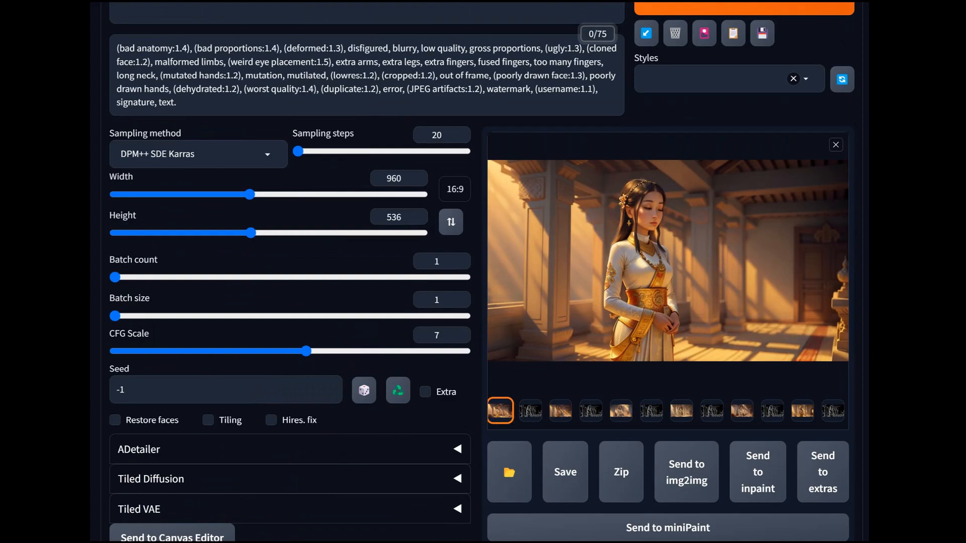
pyautogui.click(668, 260)
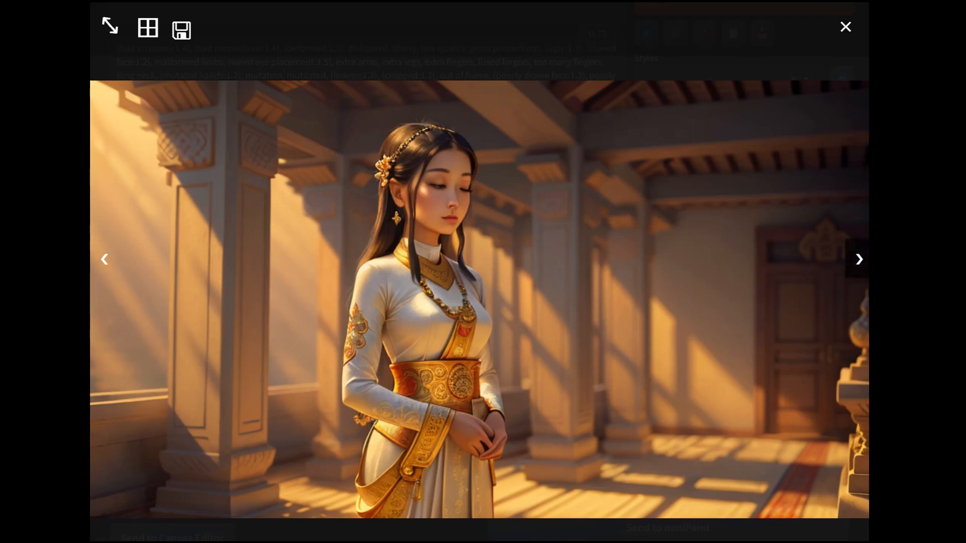
pyautogui.click(859, 259)
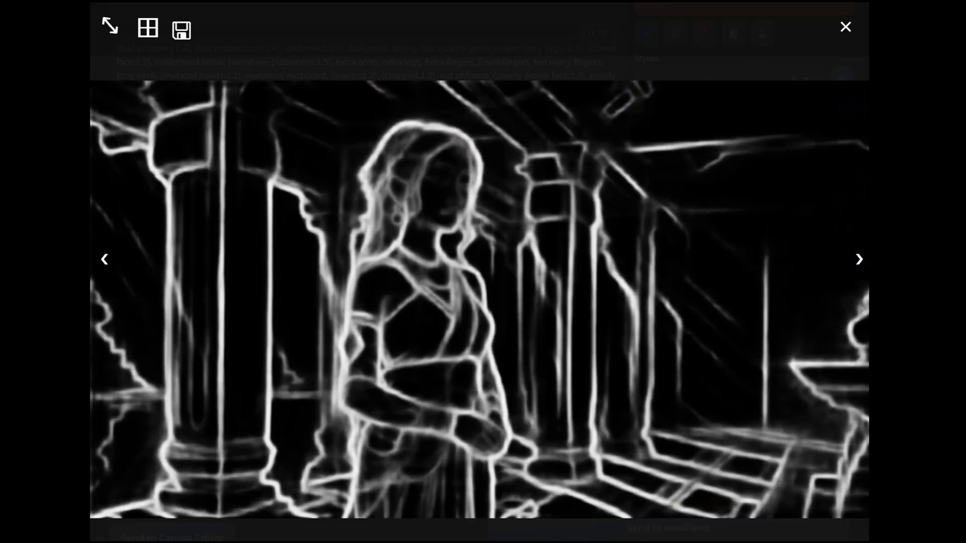
pyautogui.click(859, 259)
pyautogui.click(104, 259)
pyautogui.click(859, 259)
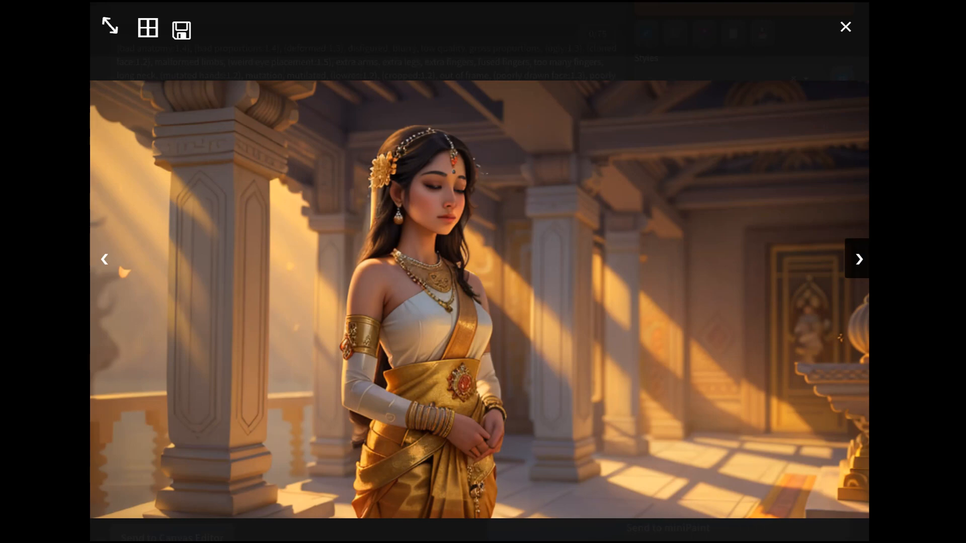
pyautogui.click(859, 259)
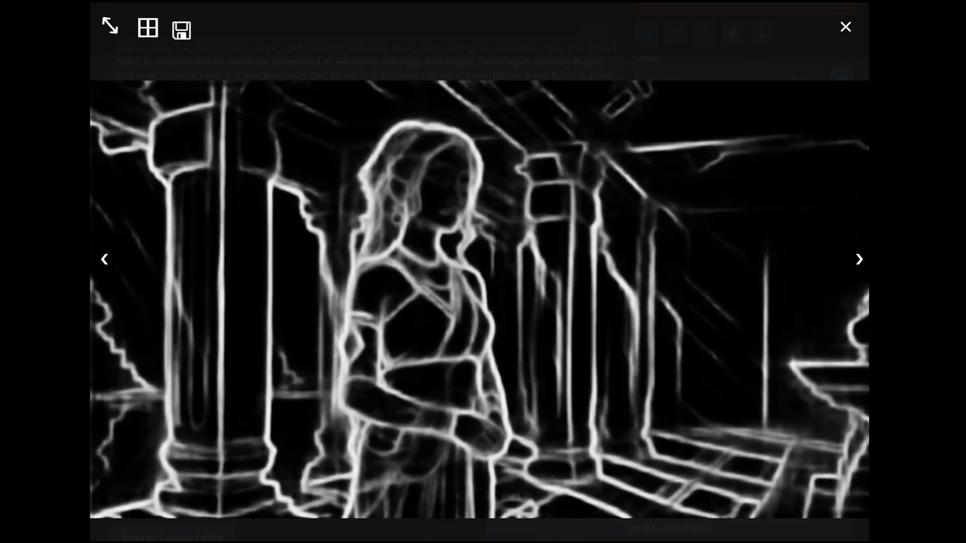
pyautogui.click(859, 259)
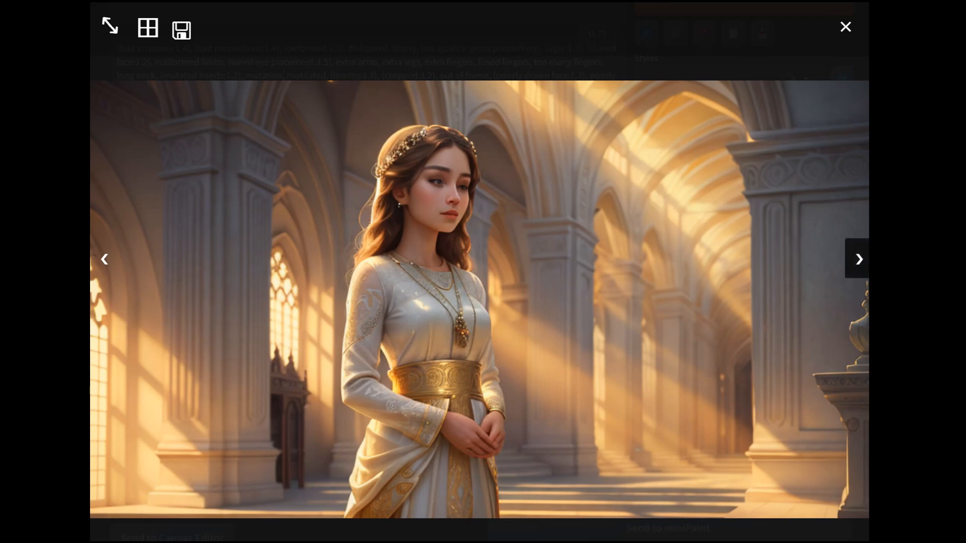
pyautogui.click(859, 259)
pyautogui.click(859, 259)
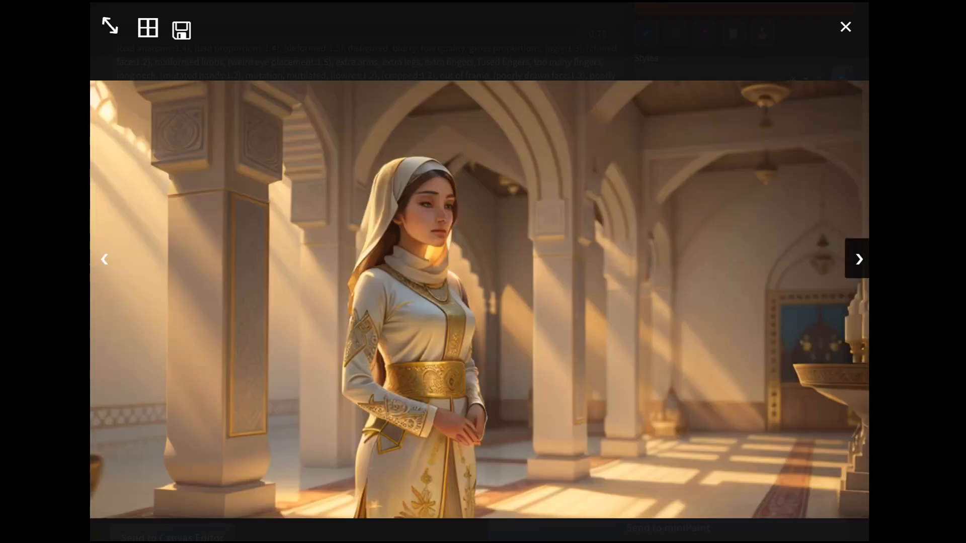
# - Review the full-size generated images and SoftEdge maps from the Islamic mosque through the remaining religious settings, back round to the Christian cathedral
pyautogui.click(859, 259)
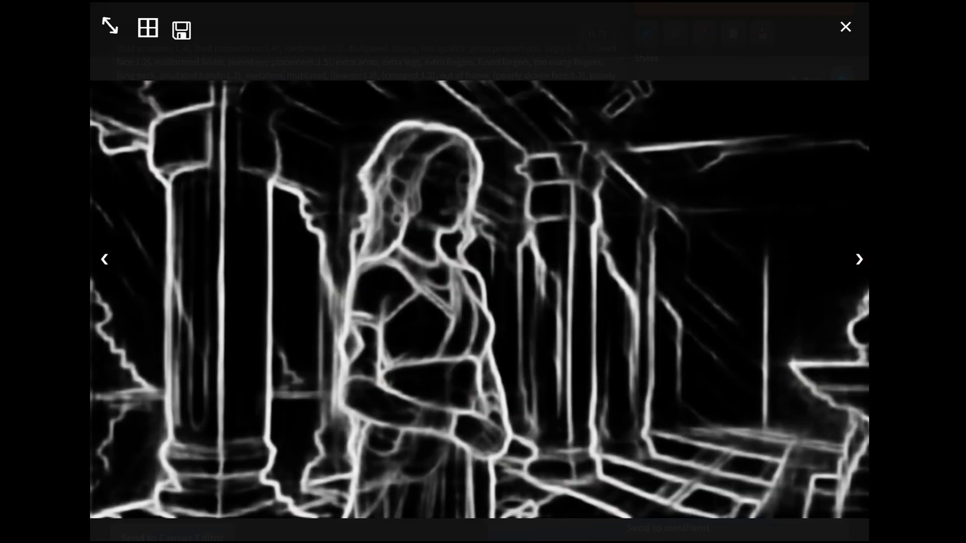
pyautogui.click(859, 259)
pyautogui.click(859, 259)
pyautogui.click(859, 259)
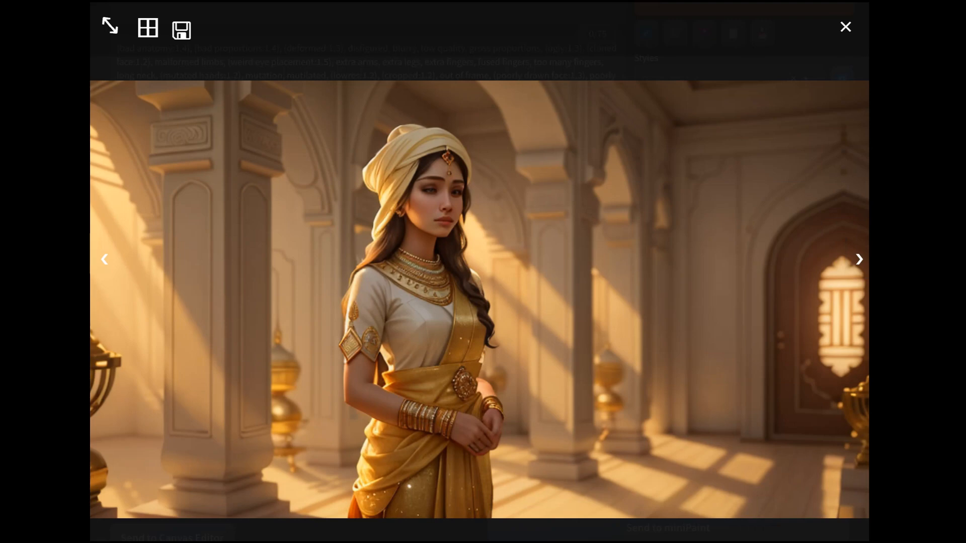
pyautogui.click(859, 259)
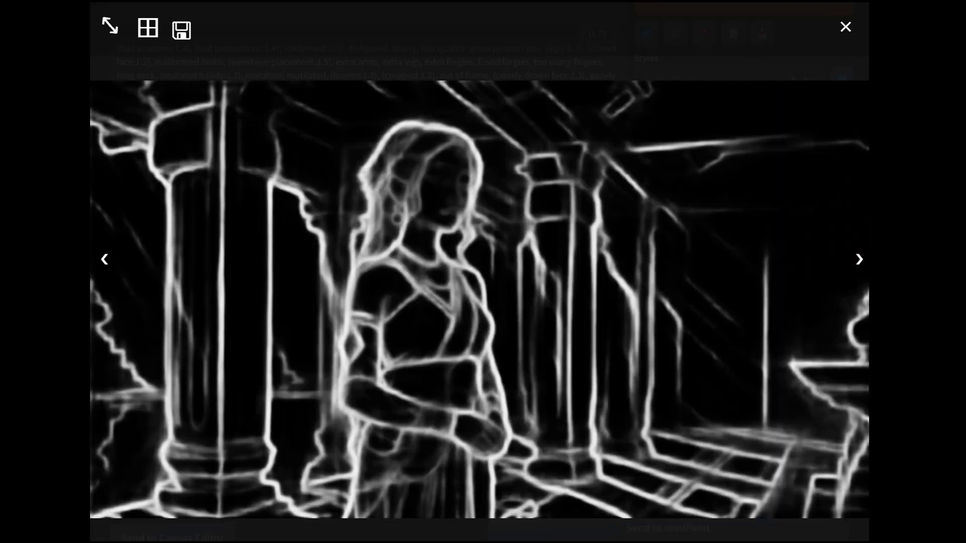
pyautogui.click(859, 259)
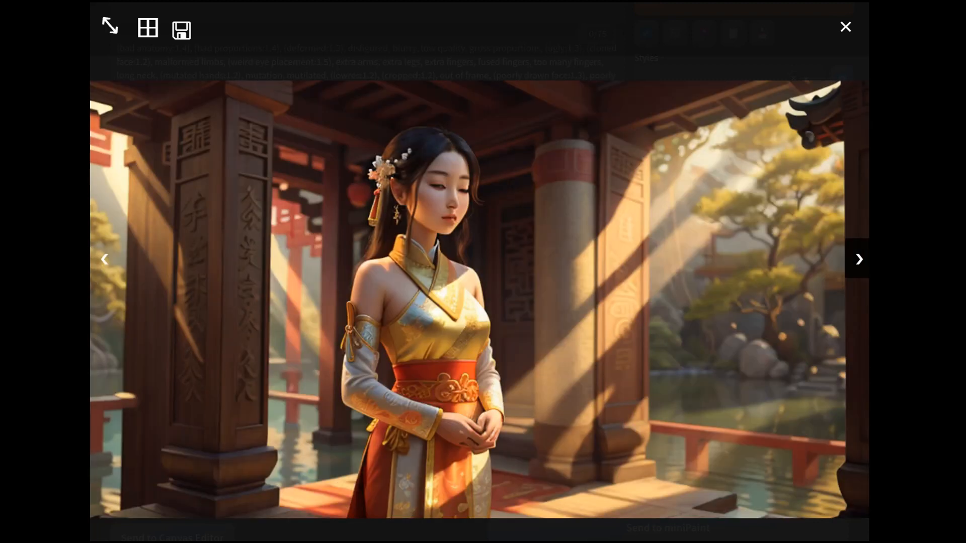
pyautogui.click(859, 259)
pyautogui.click(859, 259)
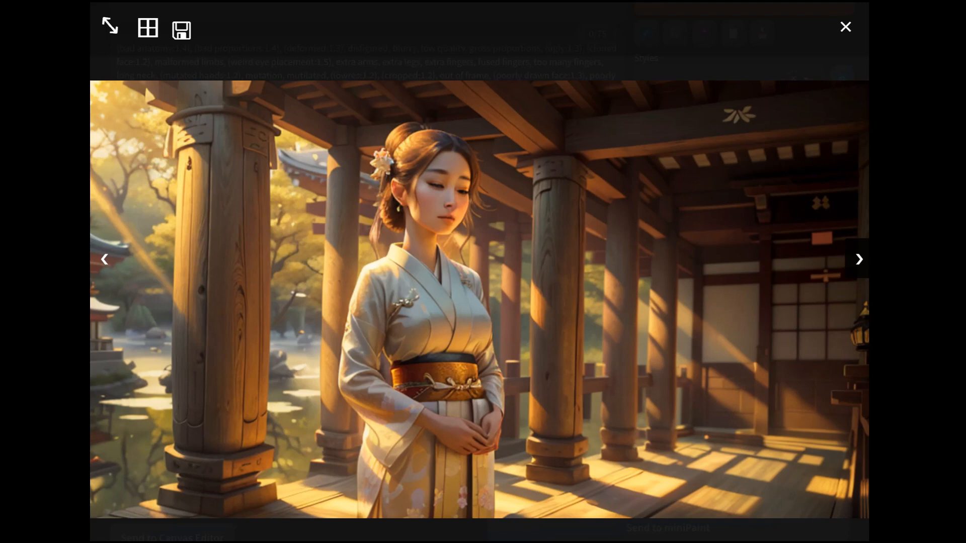
pyautogui.click(859, 259)
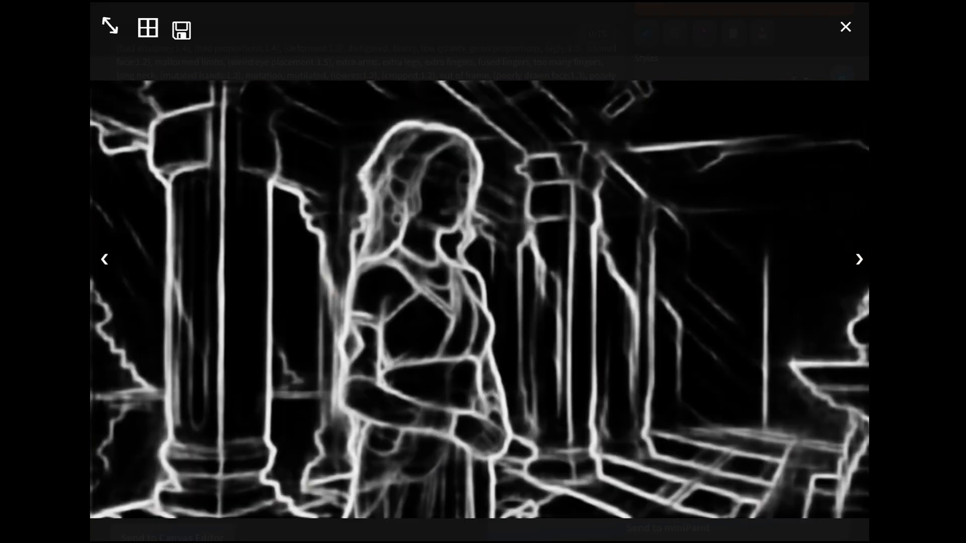
pyautogui.click(859, 259)
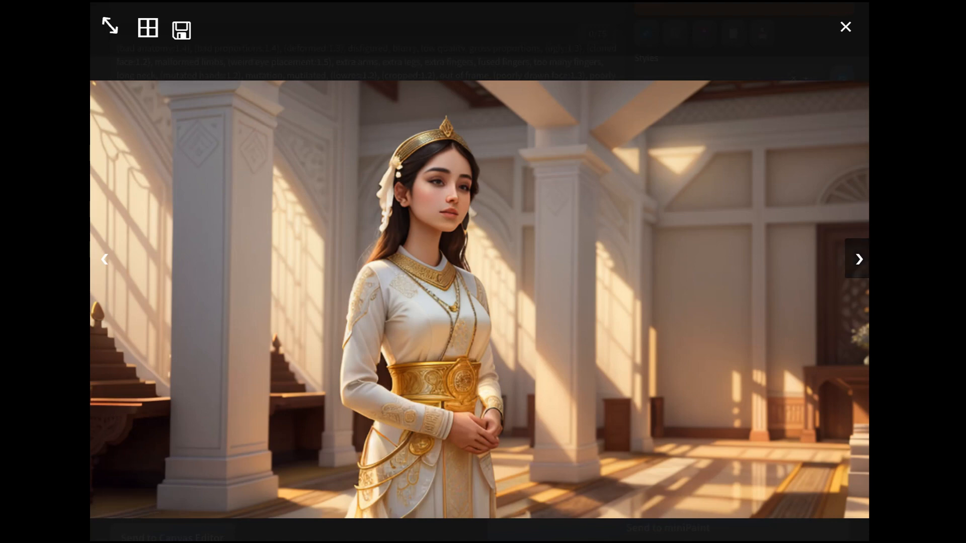
pyautogui.click(859, 259)
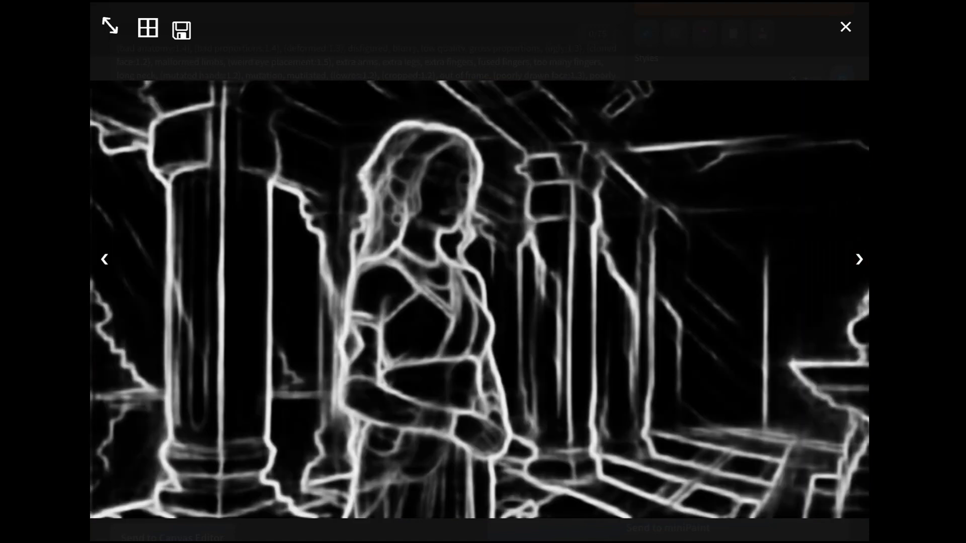
pyautogui.click(859, 259)
pyautogui.click(859, 259)
pyautogui.click(859, 259)
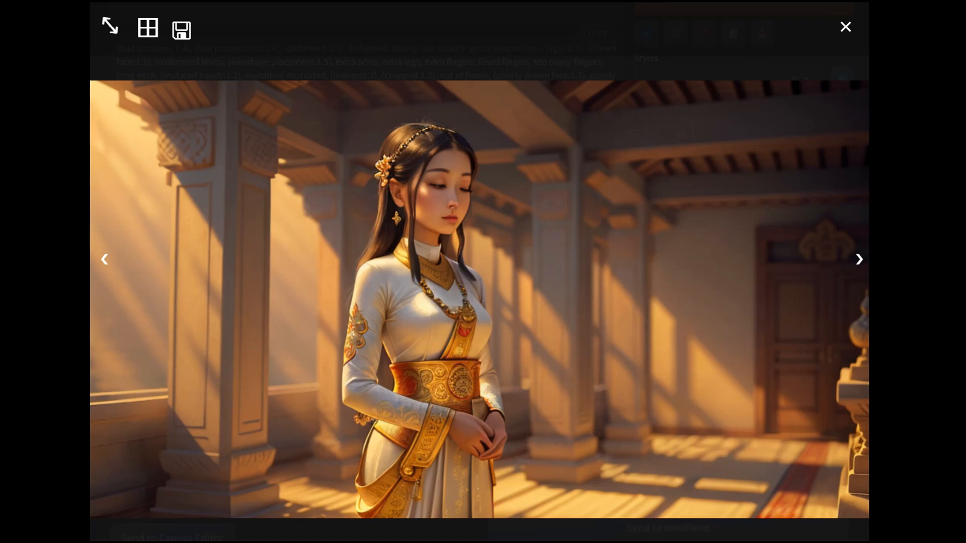
pyautogui.click(859, 259)
pyautogui.click(859, 259)
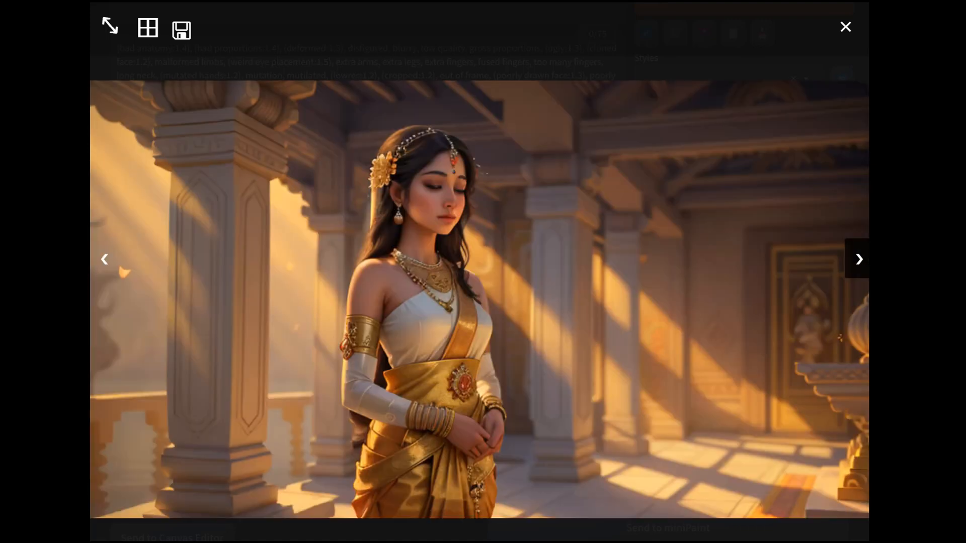
pyautogui.click(859, 259)
pyautogui.click(859, 259)
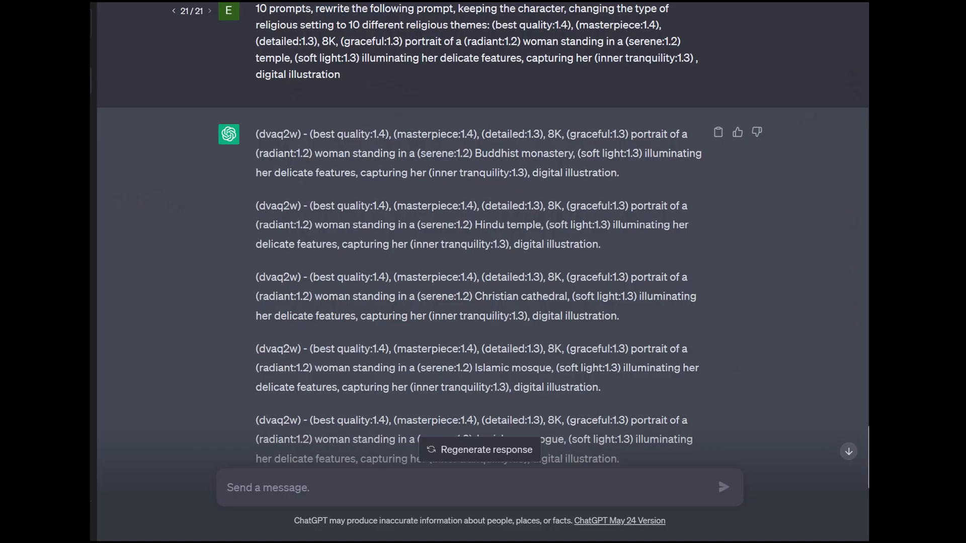
# - In ChatGPT, replace the religious-theme instruction in the 10-prompt request with "changing the type of clothing and color" and resubmit it
pyautogui.scroll(2, 481, 236)
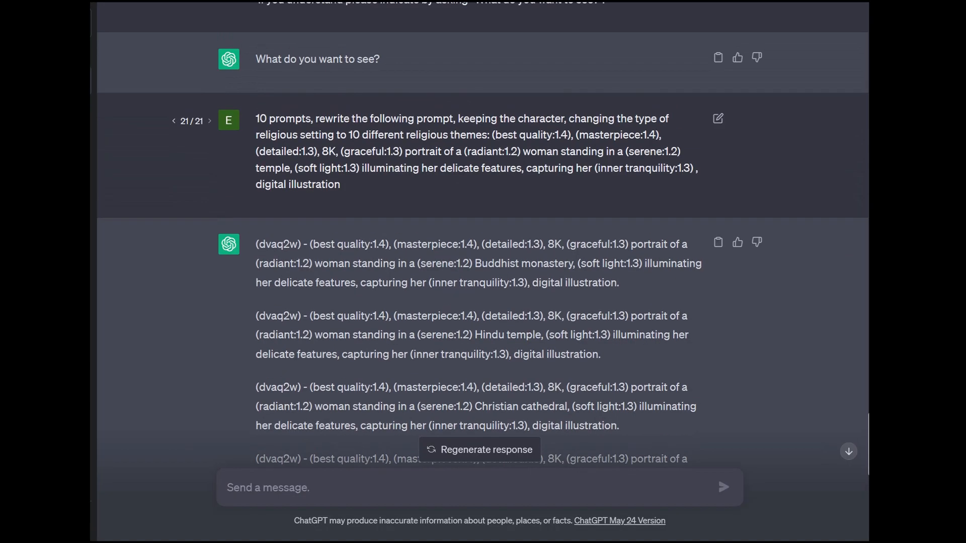
pyautogui.scroll(2, 718, 118)
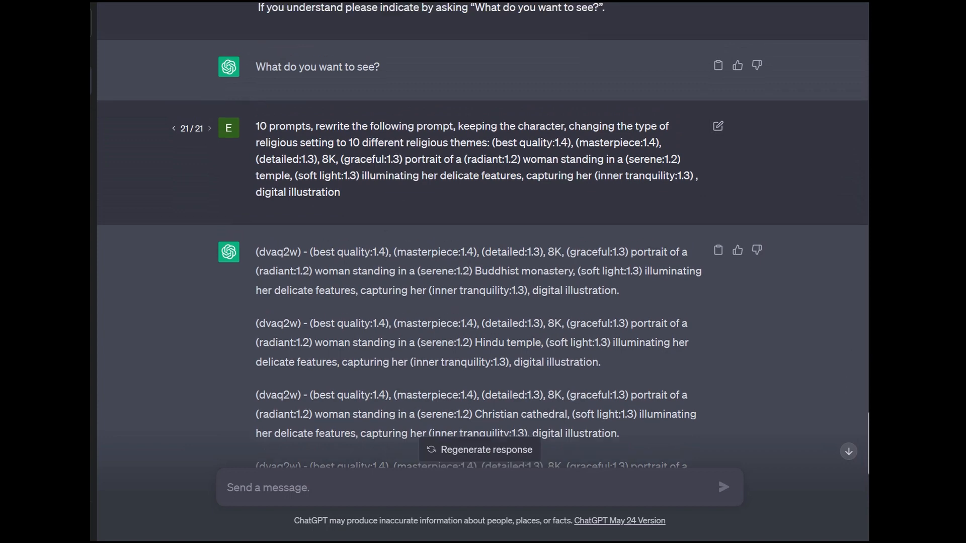
pyautogui.click(718, 228)
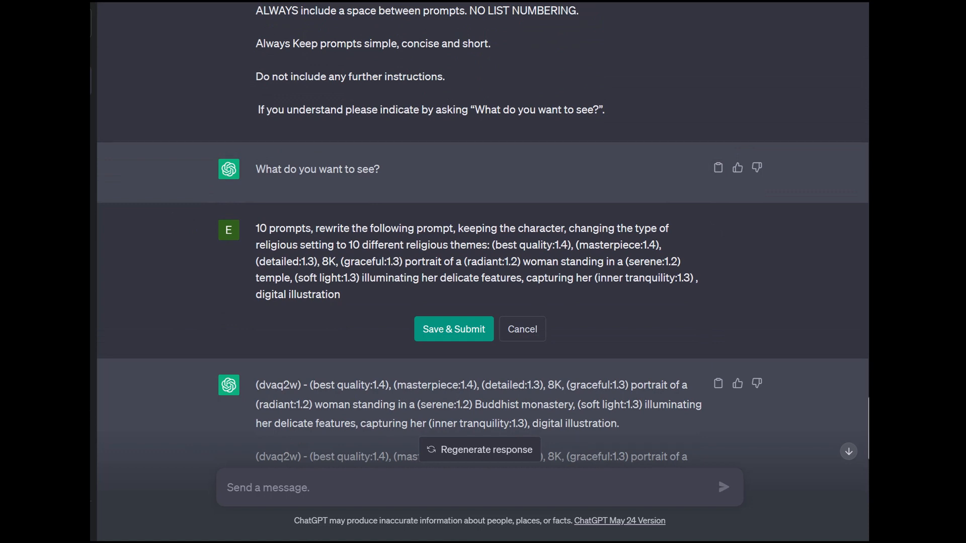
pyautogui.moveTo(487, 245); pyautogui.dragTo(568, 229)
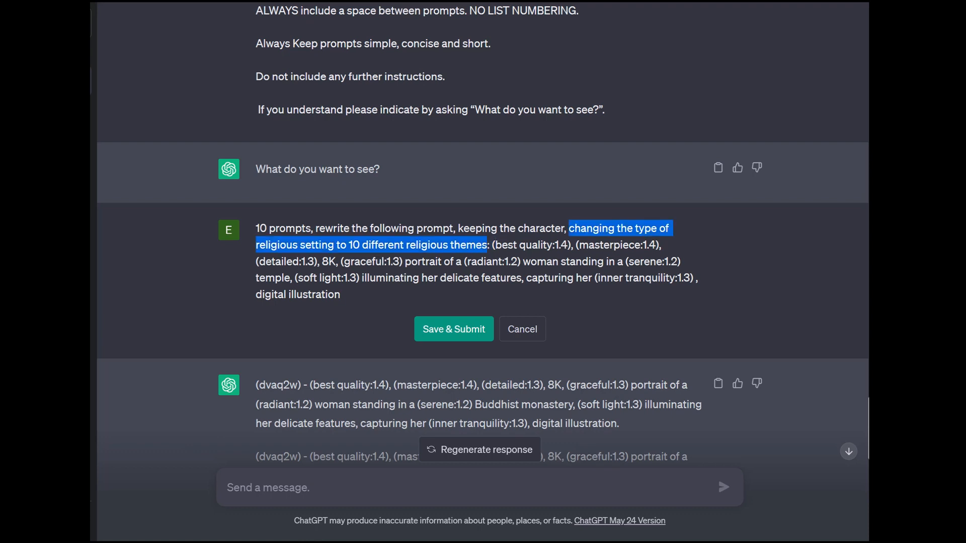
pyautogui.write('changing')
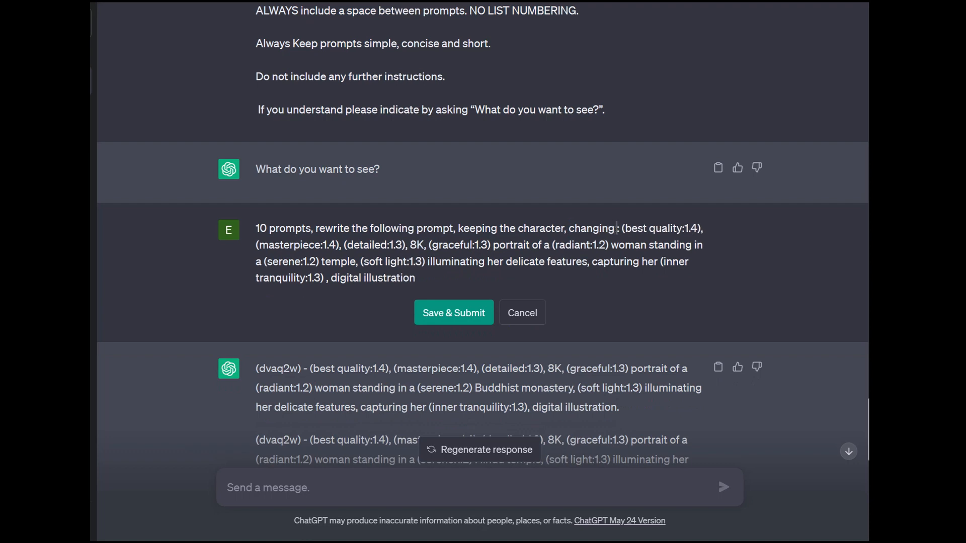
pyautogui.write(' the type of')
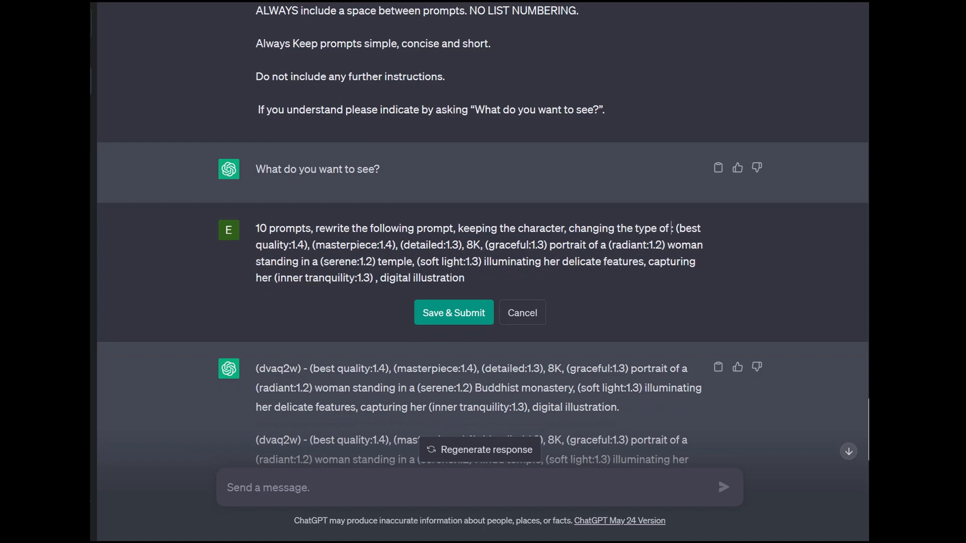
pyautogui.write(' clothing and')
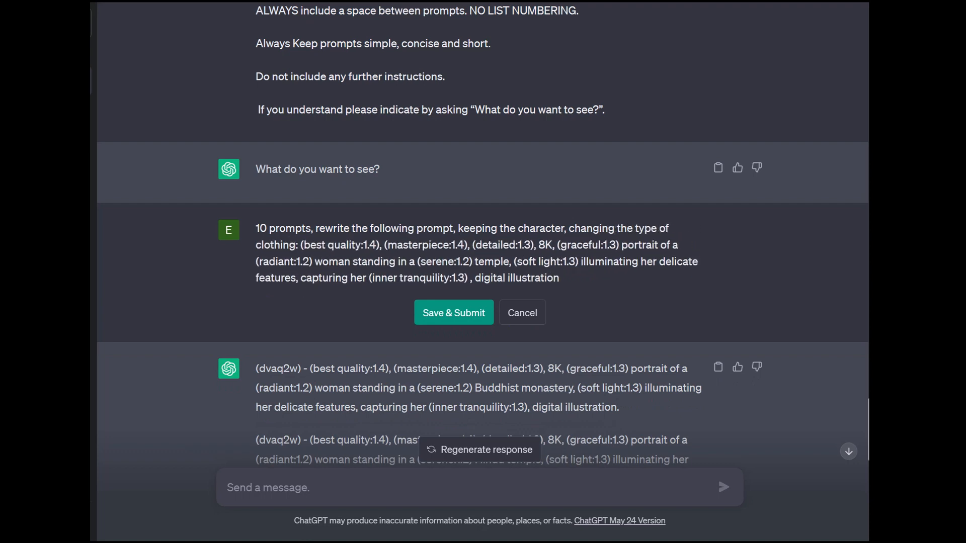
pyautogui.write(' color')
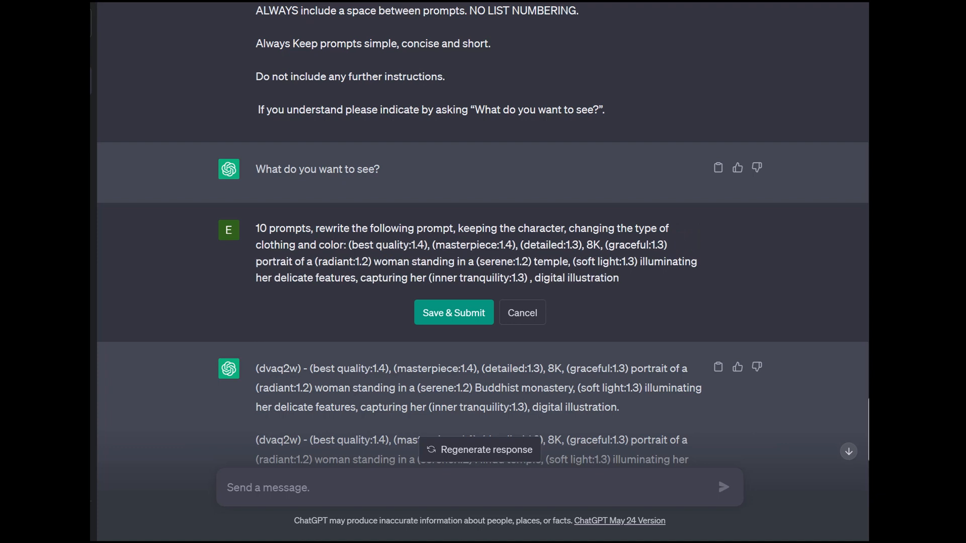
pyautogui.click(453, 312)
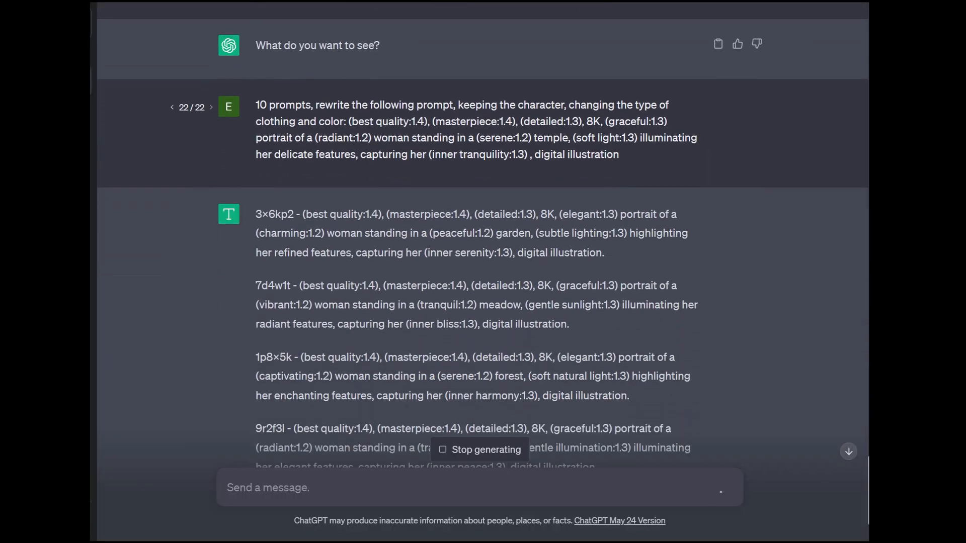
# - Check the resubmitted request's wording against the new prompts, including the label at the start of the first prompt
pyautogui.scroll(2, 482, 234)
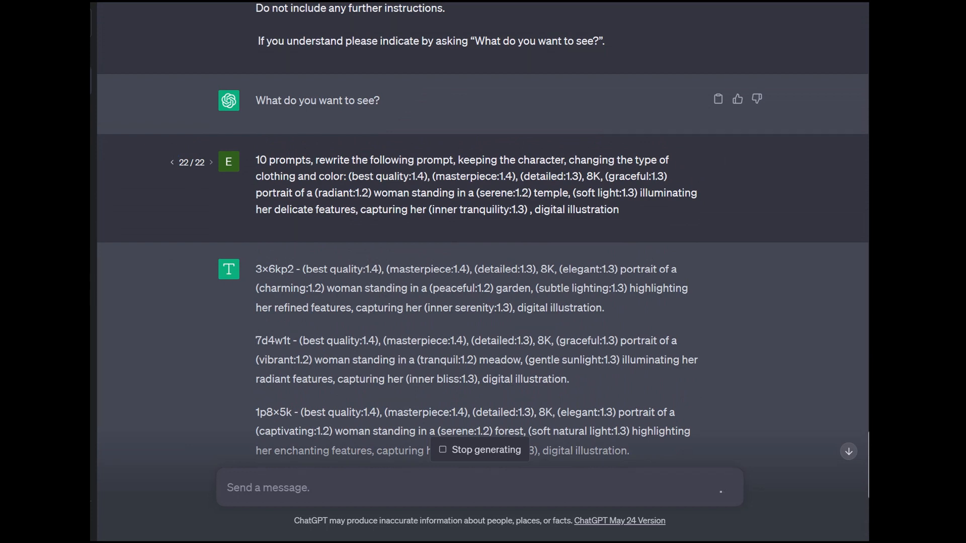
pyautogui.moveTo(369, 159); pyautogui.dragTo(430, 177)
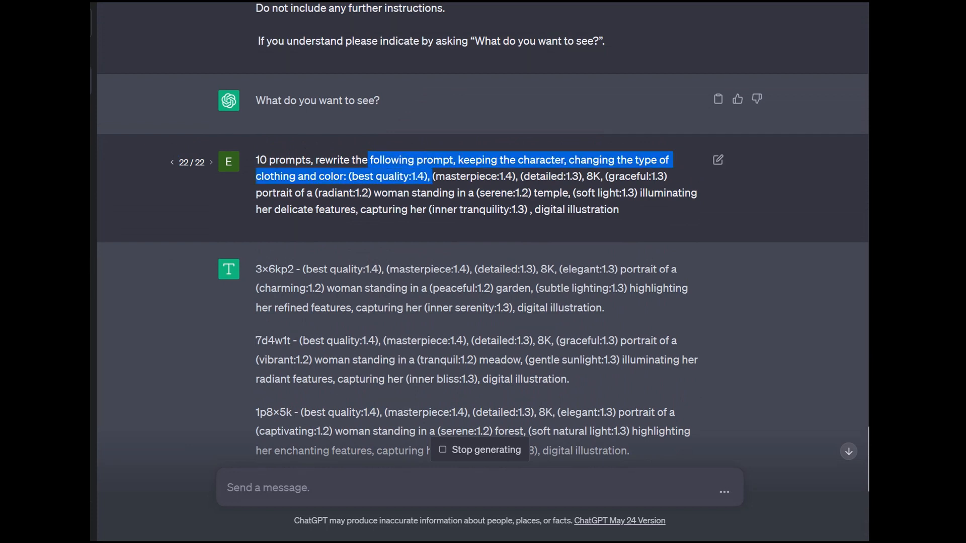
pyautogui.click(430, 177)
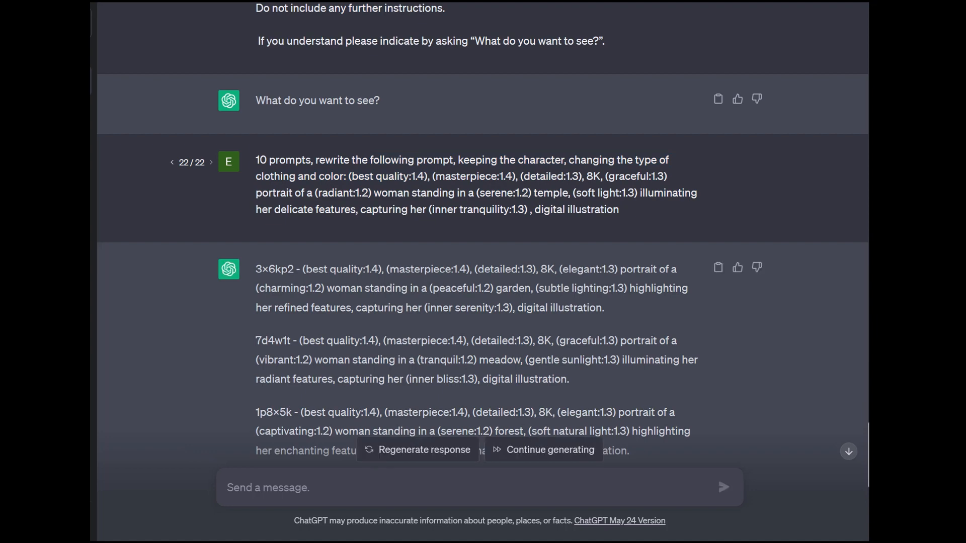
pyautogui.moveTo(294, 269); pyautogui.dragTo(269, 269)
pyautogui.click(268, 270)
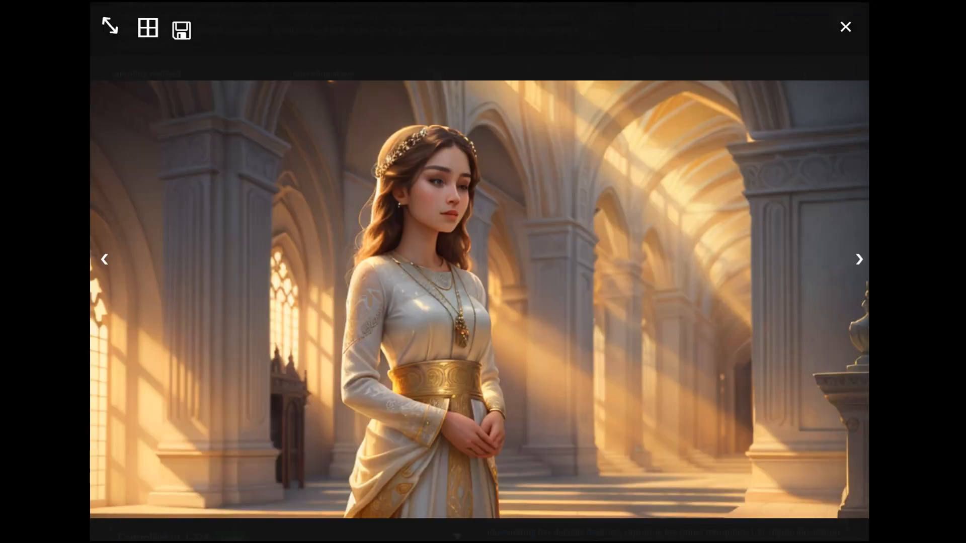
# - In Stable Diffusion, close the enlarged image and copy the label dvaq2w from the Jewish synagogue prompt in the prompt list
pyautogui.press('Escape')
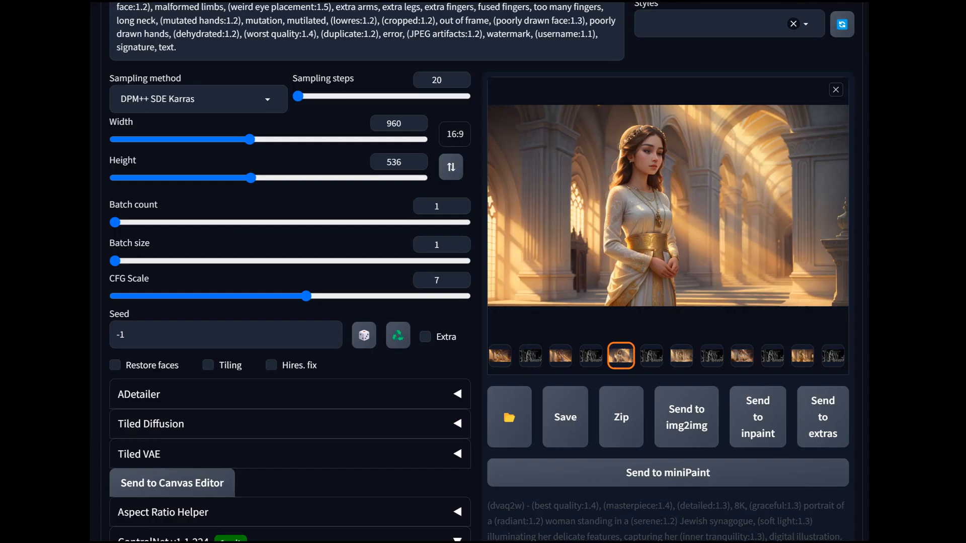
pyautogui.scroll(-10, 479, 272)
pyautogui.scroll(-15, 482, 272)
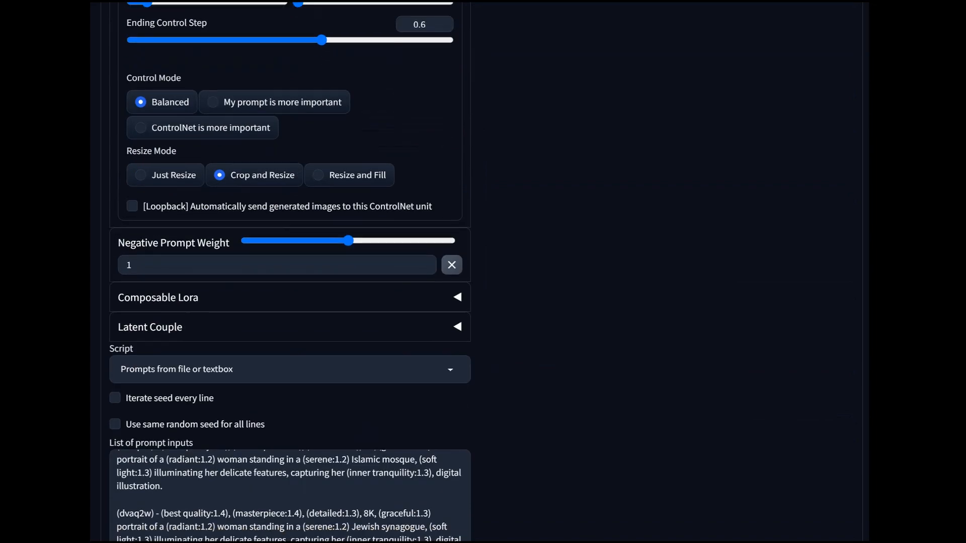
pyautogui.moveTo(153, 196); pyautogui.dragTo(119, 197)
pyautogui.rightClick(143, 202)
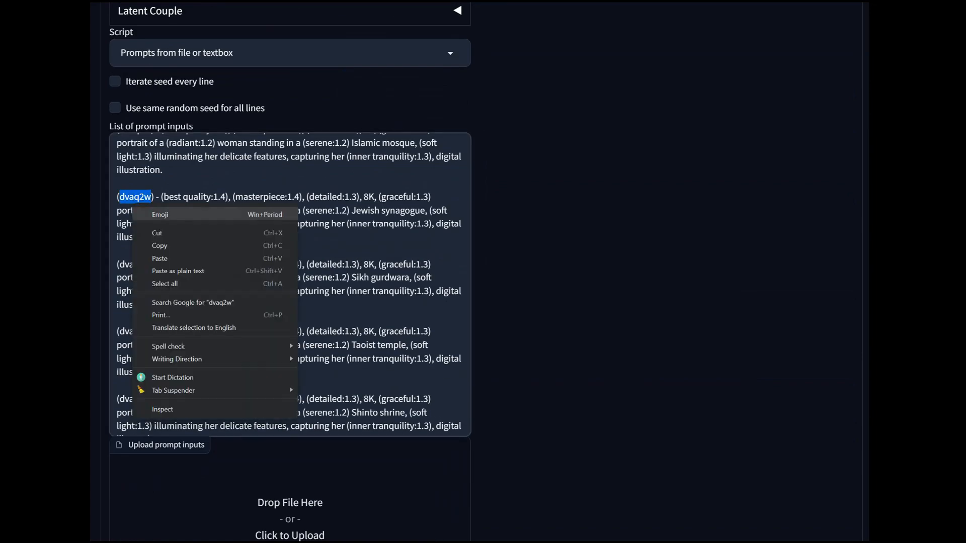
pyautogui.click(181, 241)
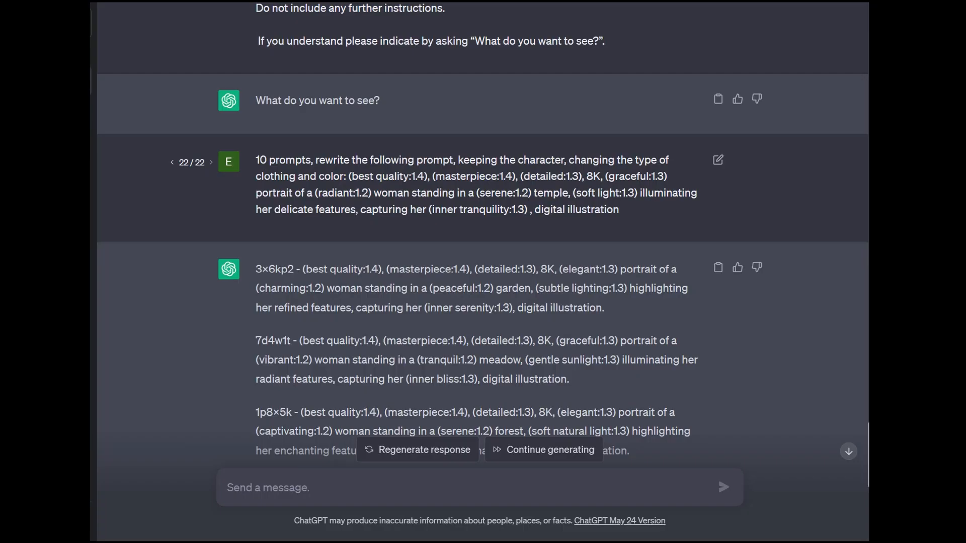
# - In ChatGPT, add "using the label dvaq2w" after "10 prompts" in the clothing and color request and resubmit it
pyautogui.click(717, 159)
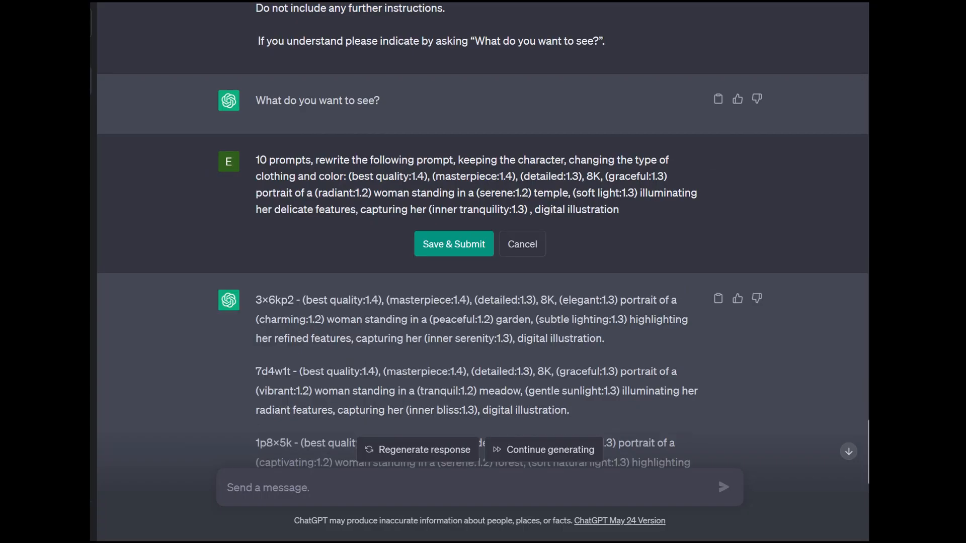
pyautogui.write('using the lab')
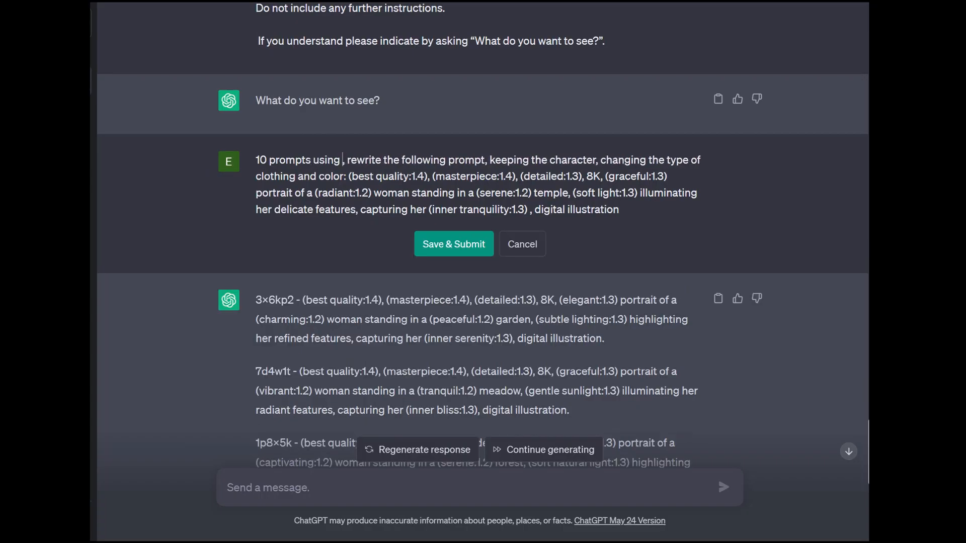
pyautogui.write('el ')
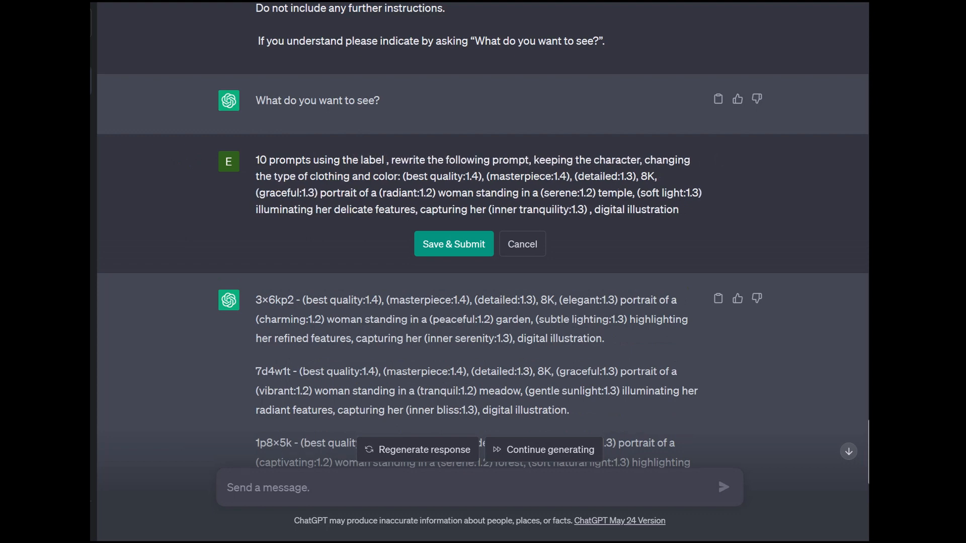
pyautogui.write('dvaq2w')
pyautogui.click(454, 260)
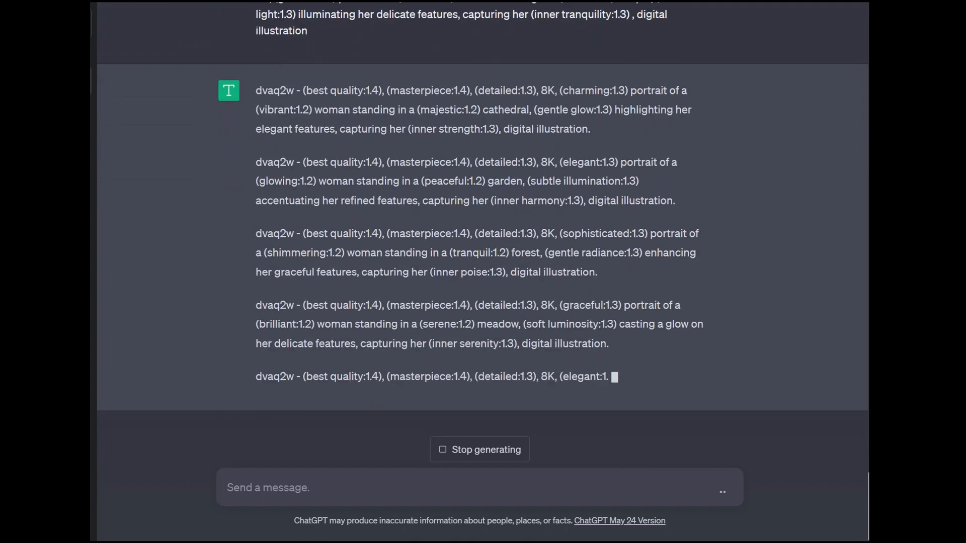
# - Add "and location the same" after "keeping the character" in the labelled 10-prompt request and resubmit it
pyautogui.scroll(2, 481, 251)
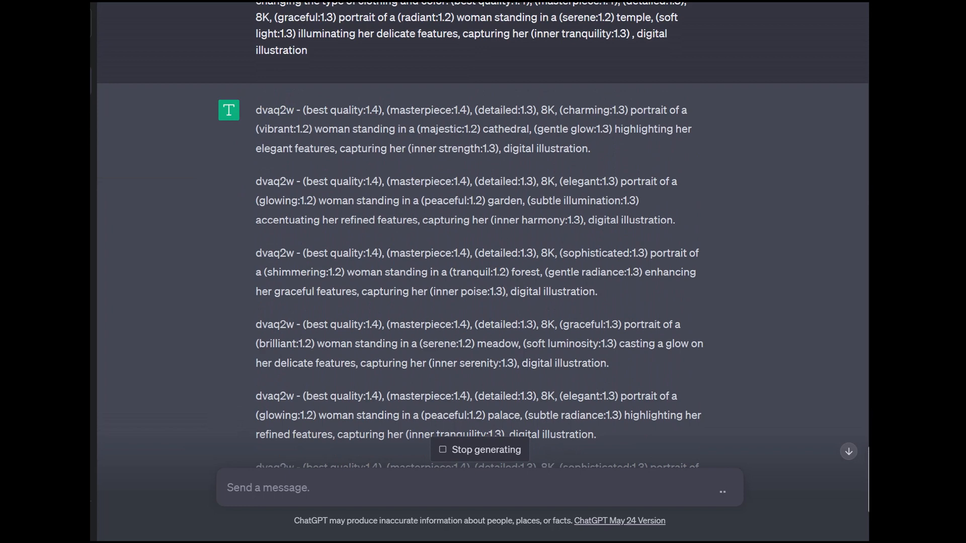
pyautogui.scroll(3, 481, 234)
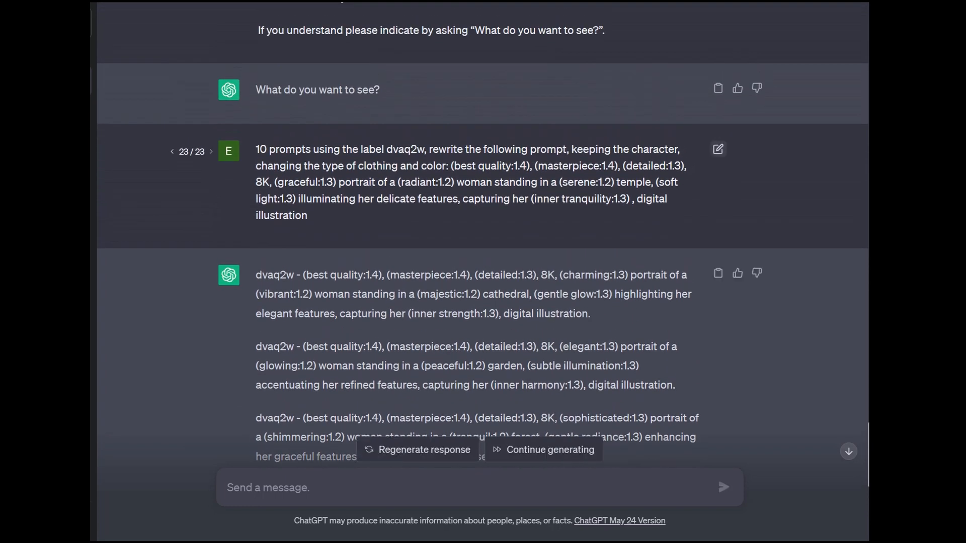
pyautogui.click(718, 149)
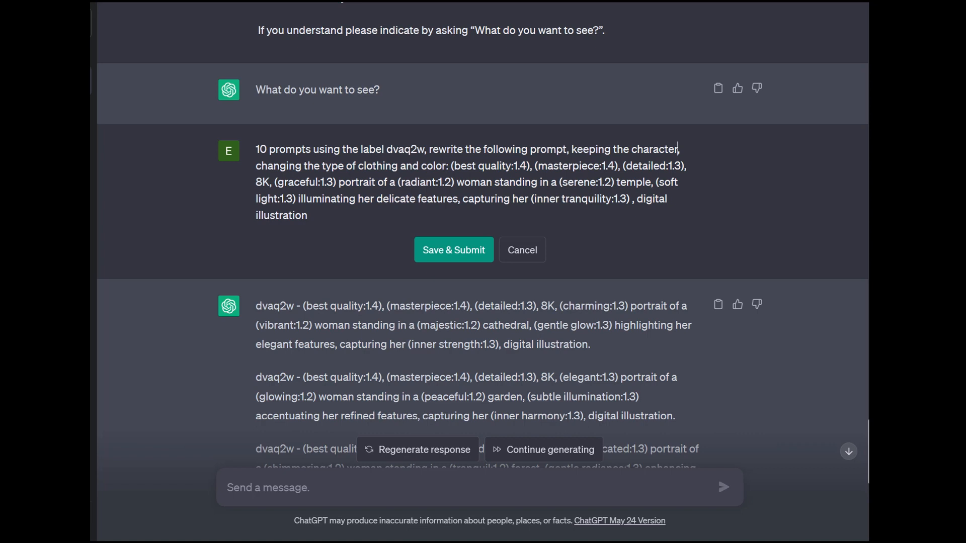
pyautogui.write('and loca')
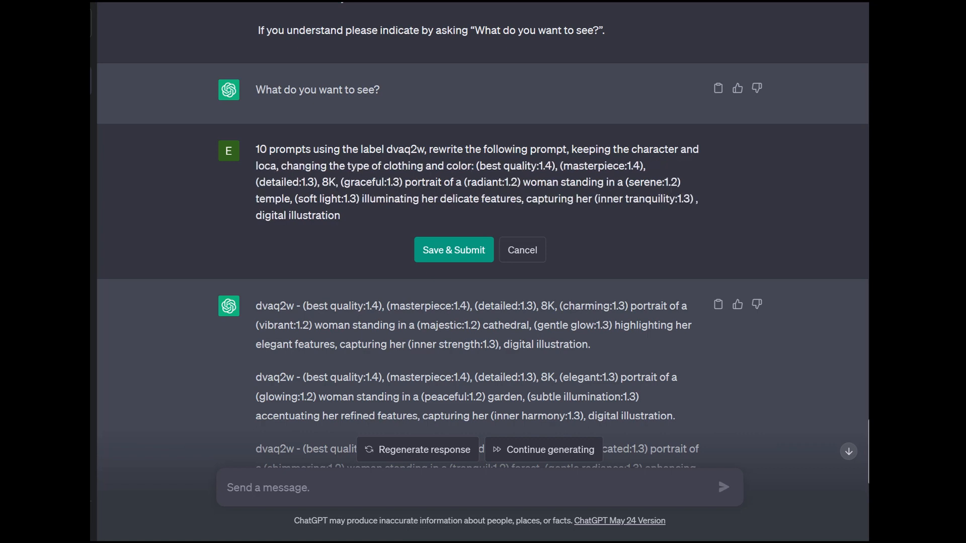
pyautogui.write('tion the same')
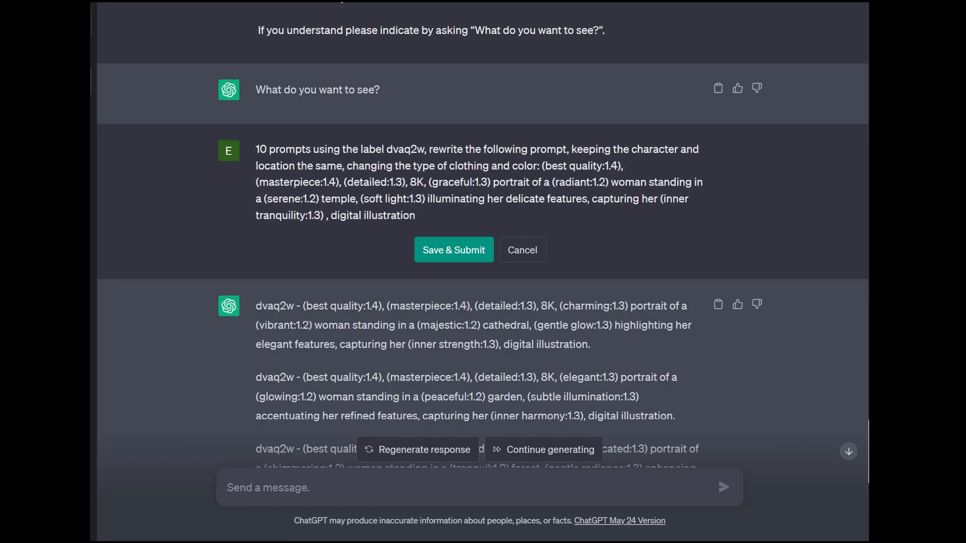
pyautogui.click(453, 250)
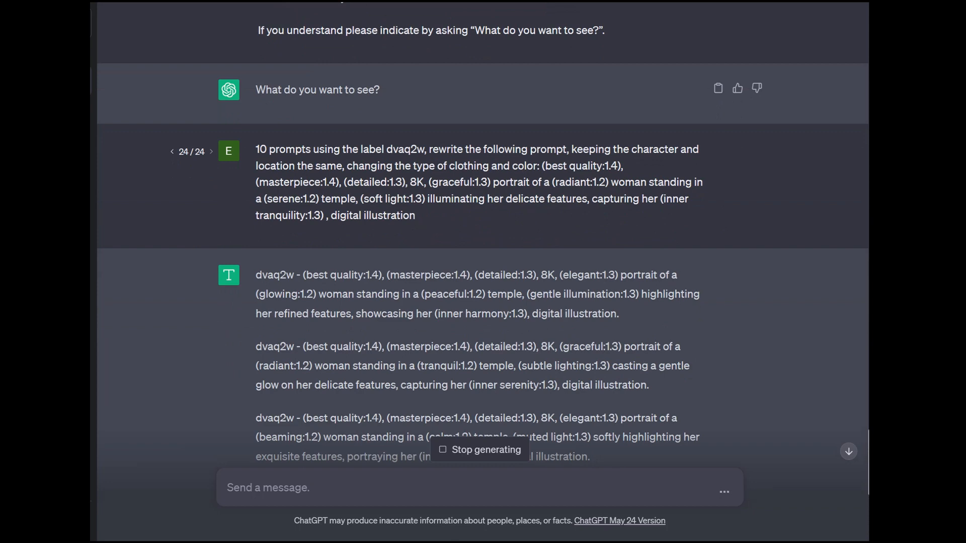
# - Replace the clothing and color instruction in the request with "but 10 different types of specific clothing and 10 different colors" and resubmit it
pyautogui.scroll(3, 482, 231)
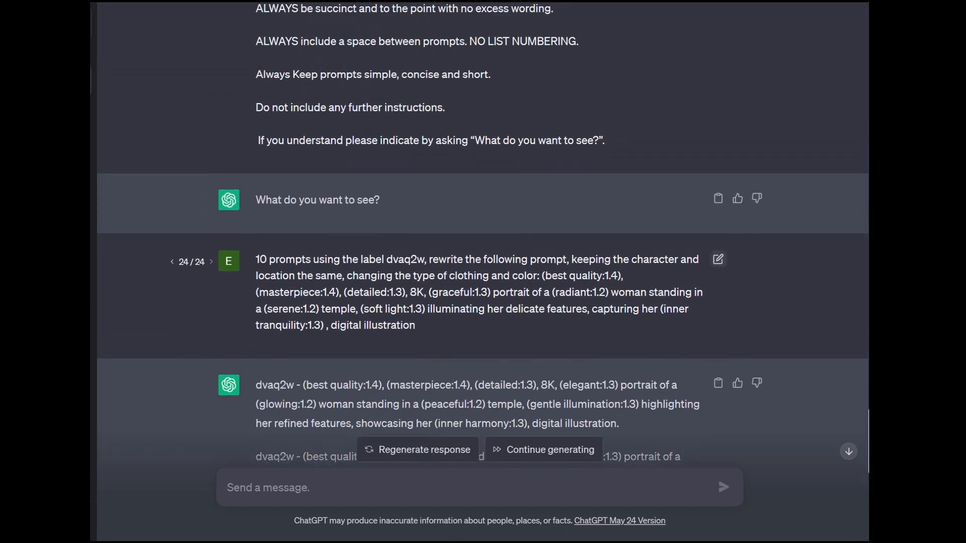
pyautogui.click(718, 259)
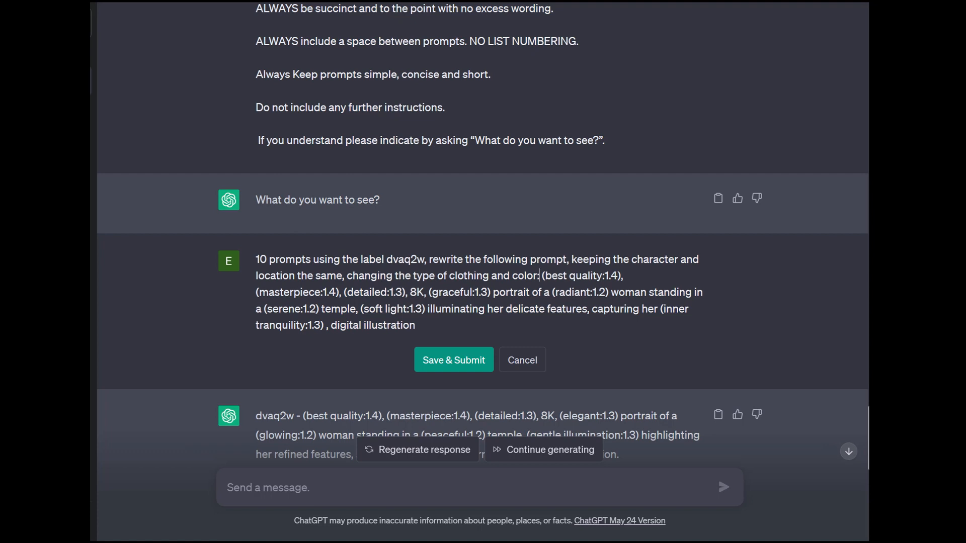
pyautogui.moveTo(538, 275); pyautogui.dragTo(346, 275)
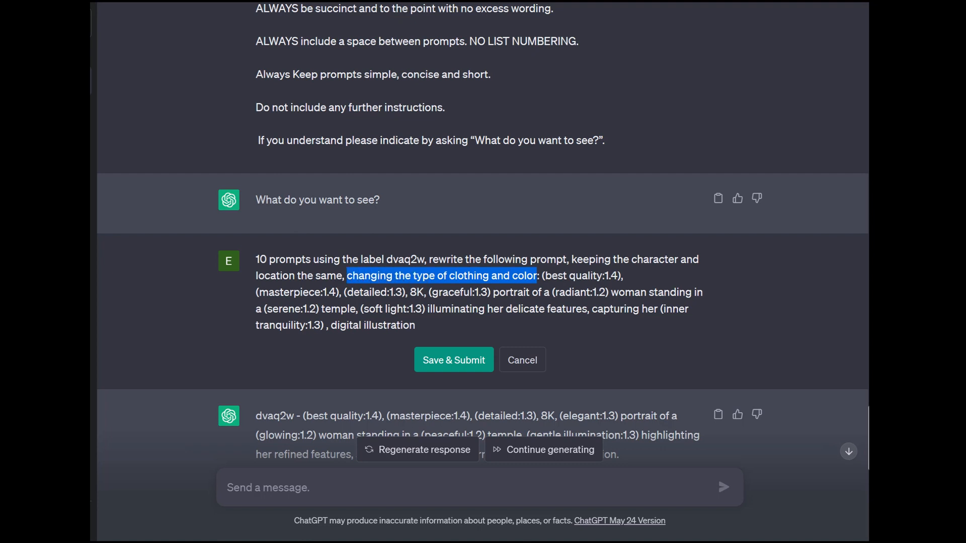
pyautogui.write('but 10 dif')
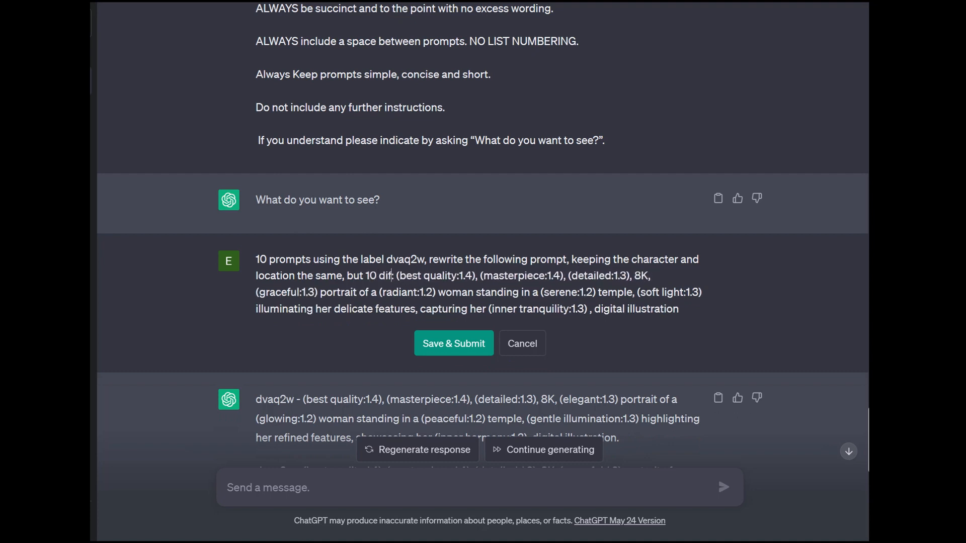
pyautogui.write('ferent ')
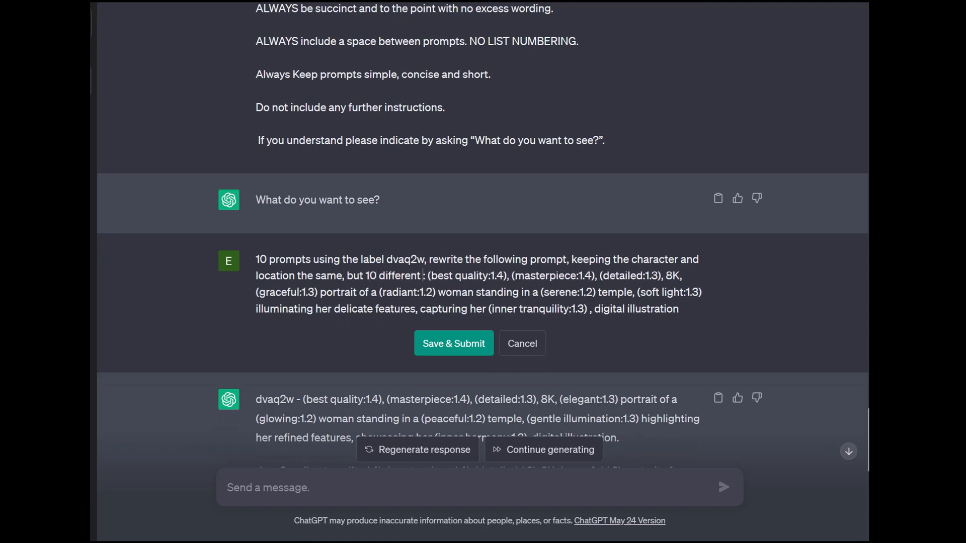
pyautogui.write('types of clothi')
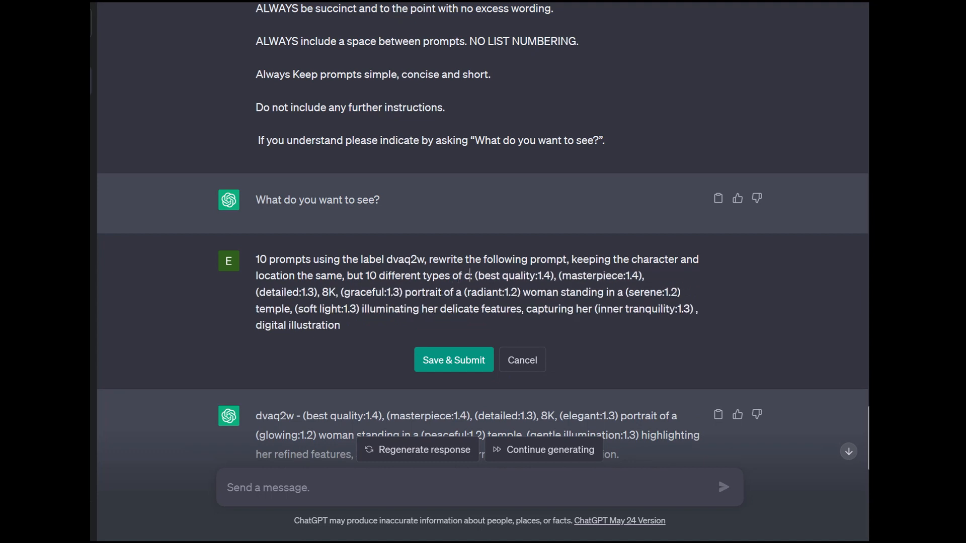
pyautogui.write('ng')
pyautogui.press('BackSpace')
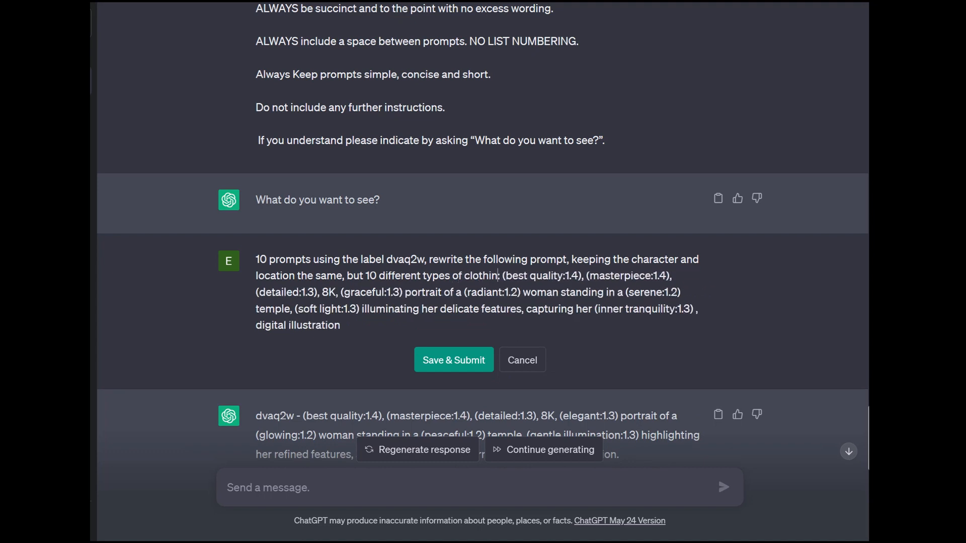
pyautogui.press('BackSpace')
pyautogui.press('BackSpace')
pyautogui.press('BackSpace')
pyautogui.press('BackSpace')
pyautogui.press('BackSpace')
pyautogui.press('BackSpace')
pyautogui.press('BackSpace')
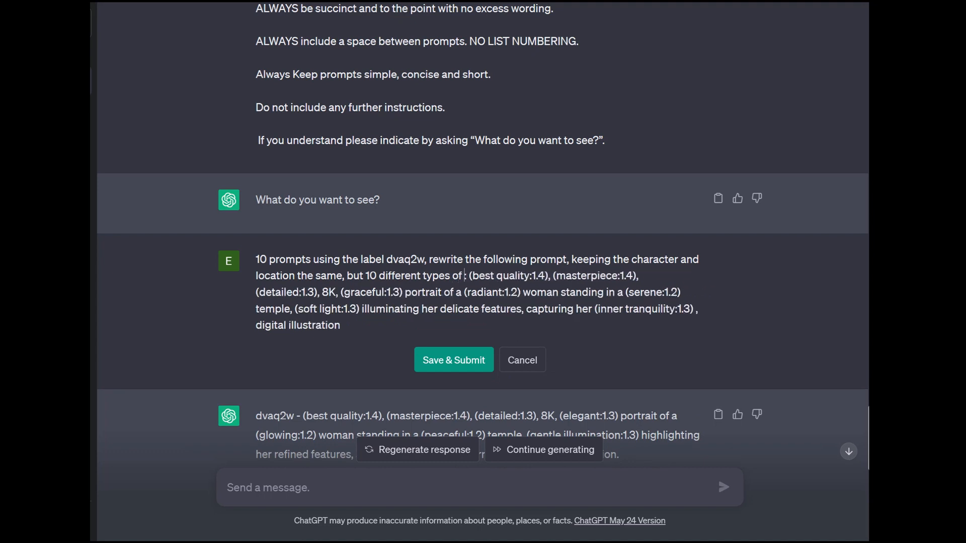
pyautogui.write('specific')
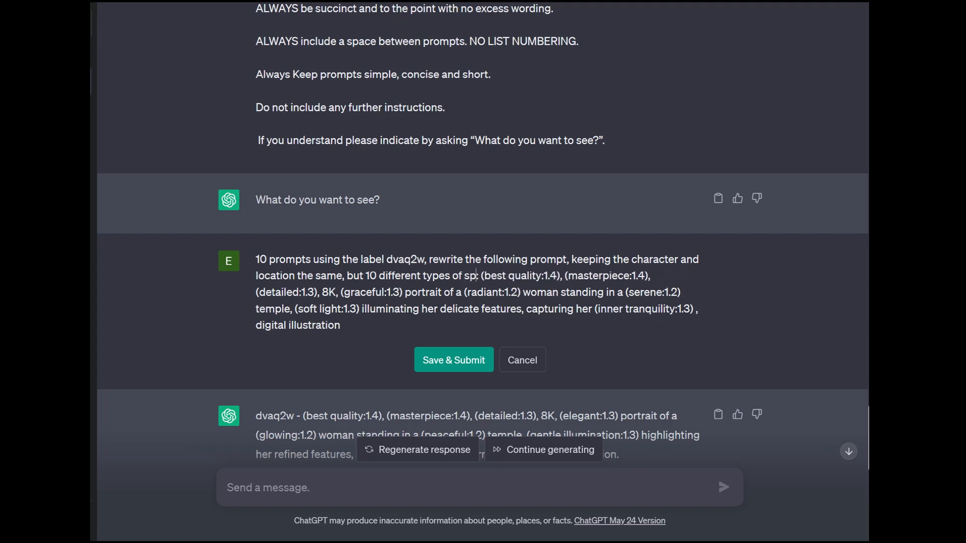
pyautogui.write(' clothing and')
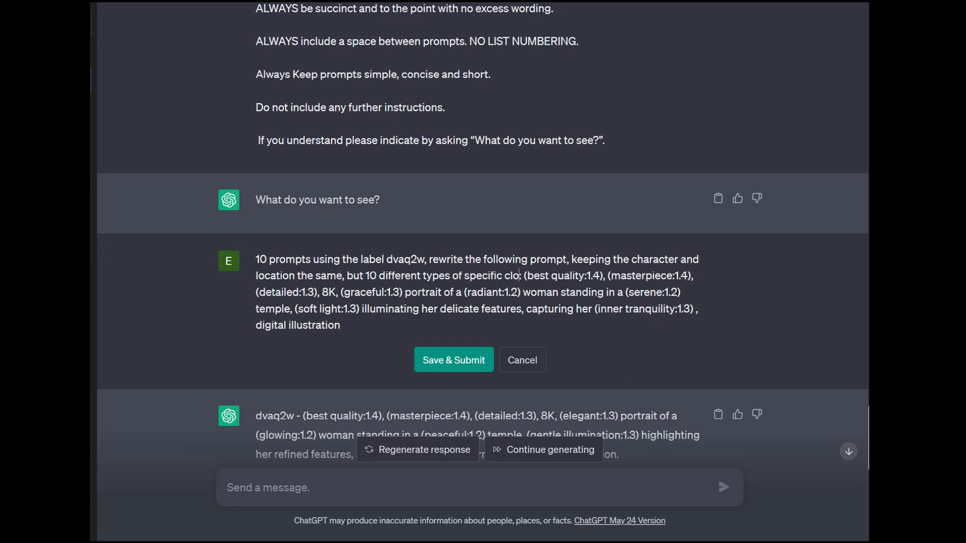
pyautogui.write(' 10 different')
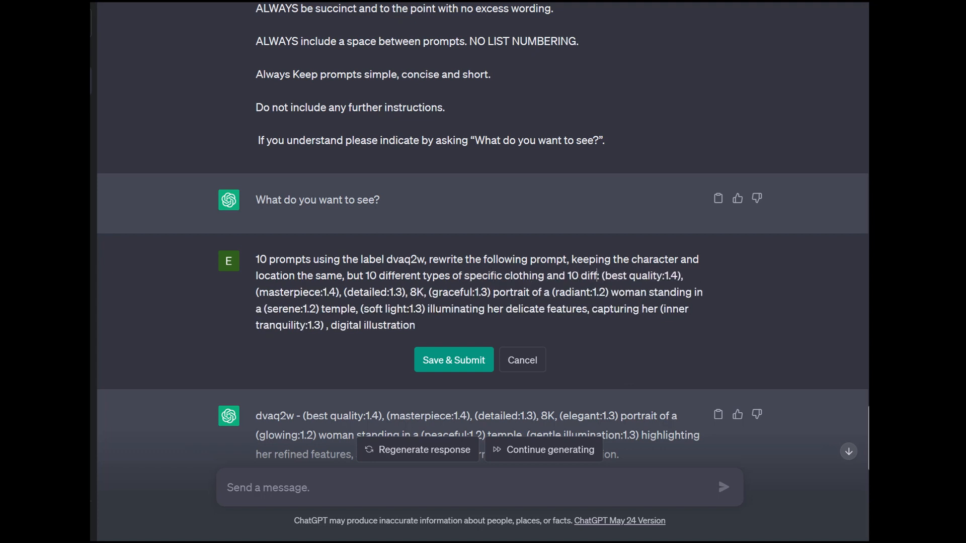
pyautogui.write(' colors')
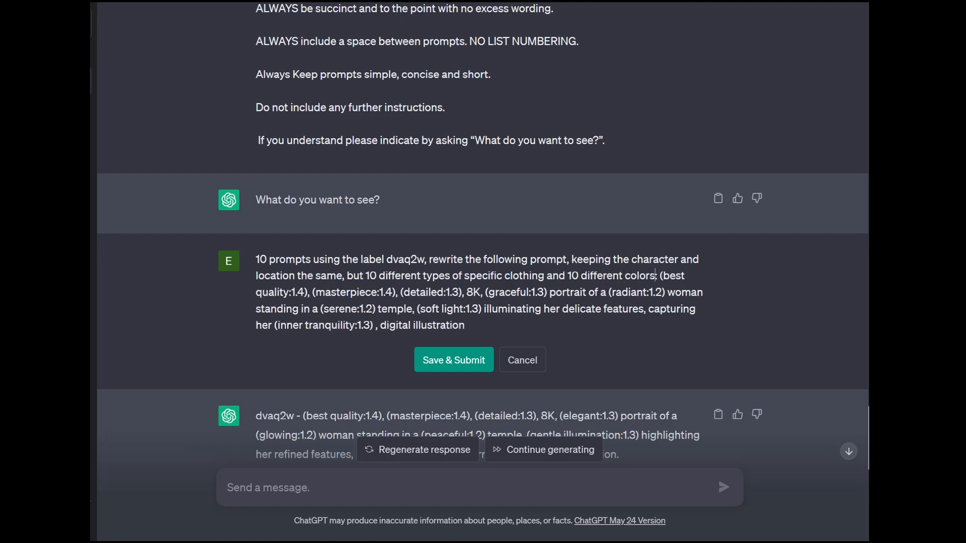
pyautogui.click(454, 360)
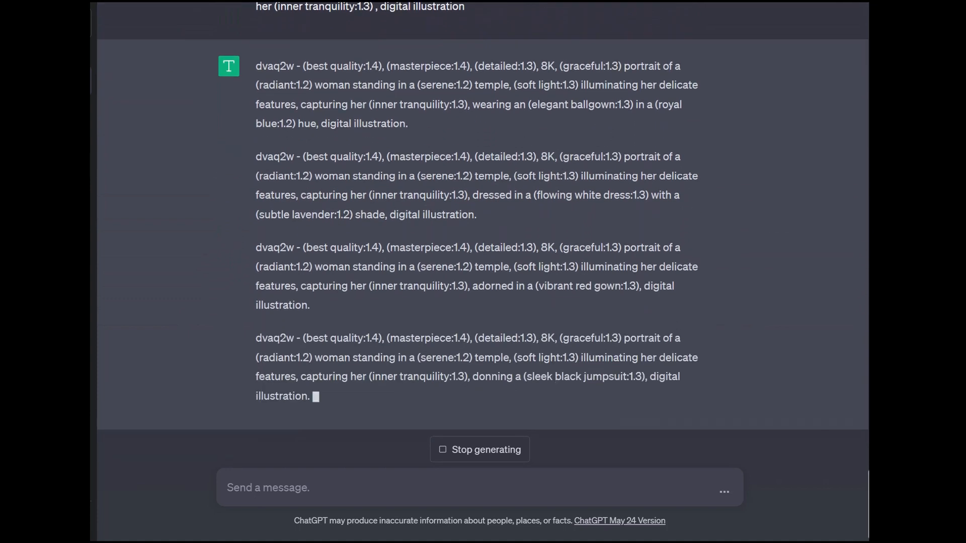
# - Review the clothing and colors in the new dvaq2w prompts and have the cut-off response continue generating
pyautogui.scroll(5, 482, 252)
pyautogui.scroll(-3, 482, 252)
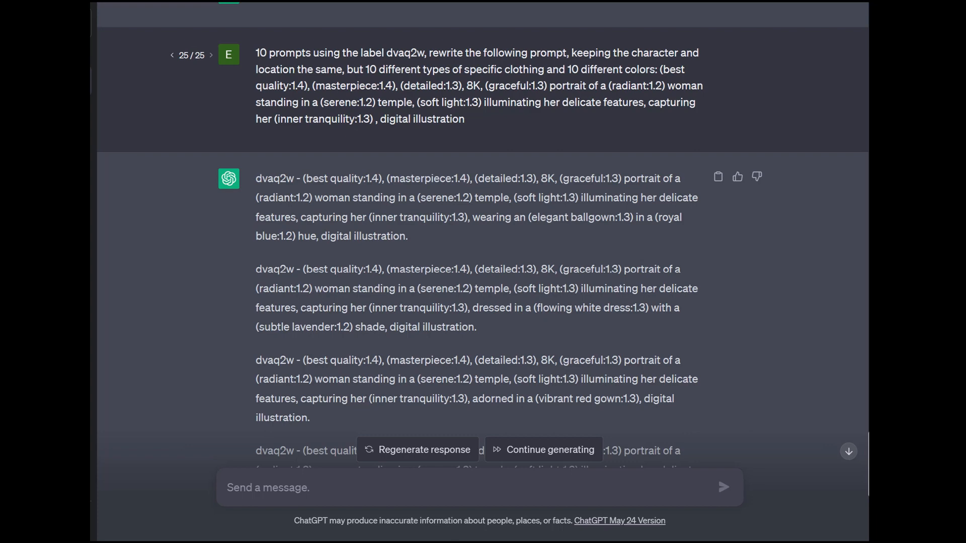
pyautogui.scroll(-2, 482, 235)
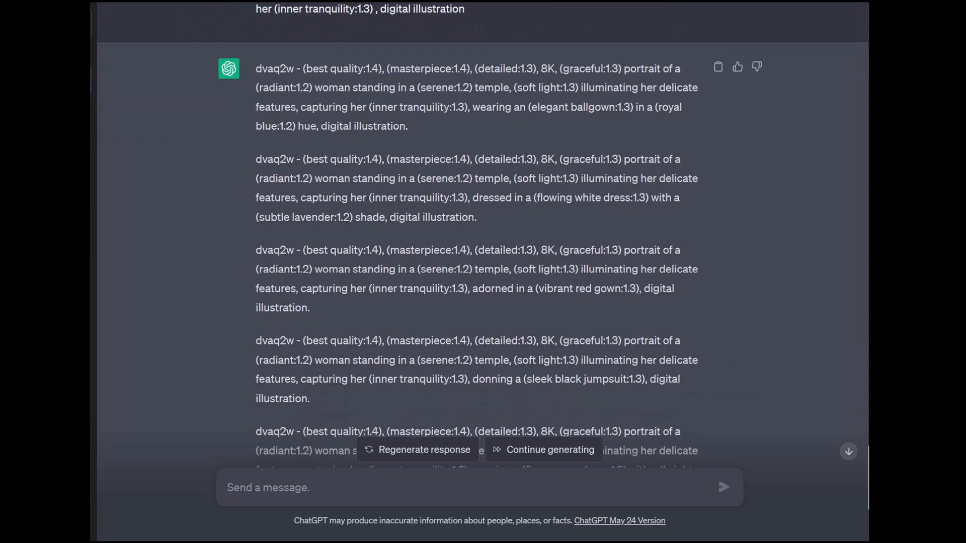
pyautogui.scroll(-5, 481, 235)
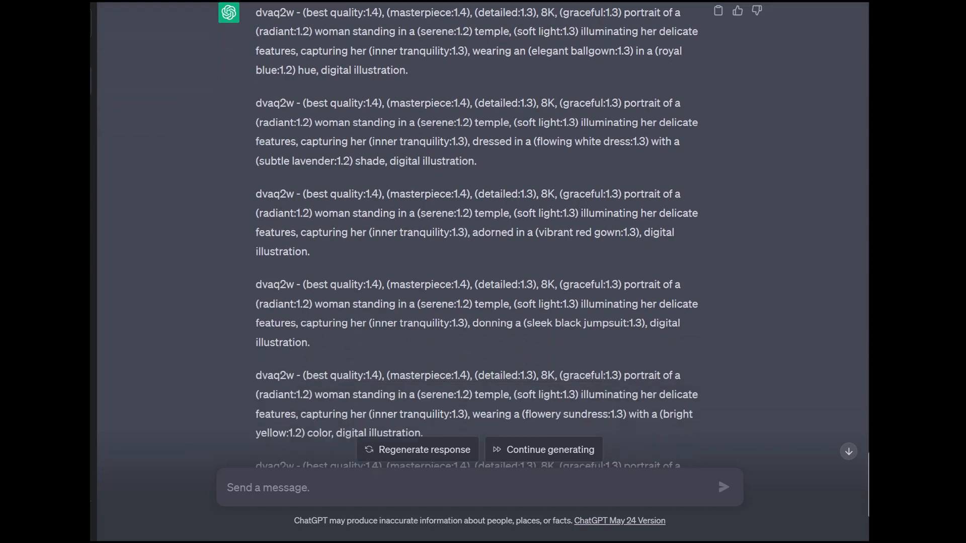
pyautogui.scroll(2, 482, 234)
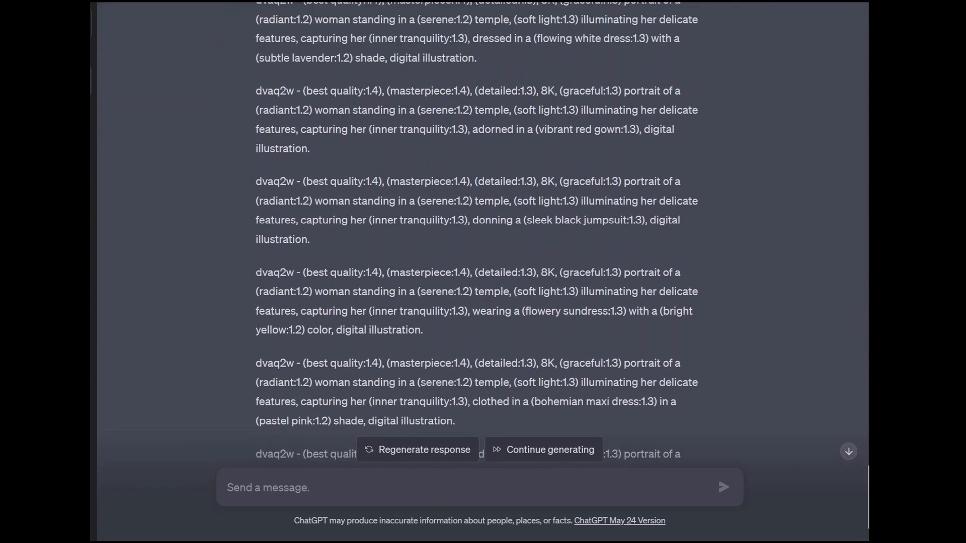
pyautogui.scroll(-1, 481, 235)
pyautogui.click(544, 449)
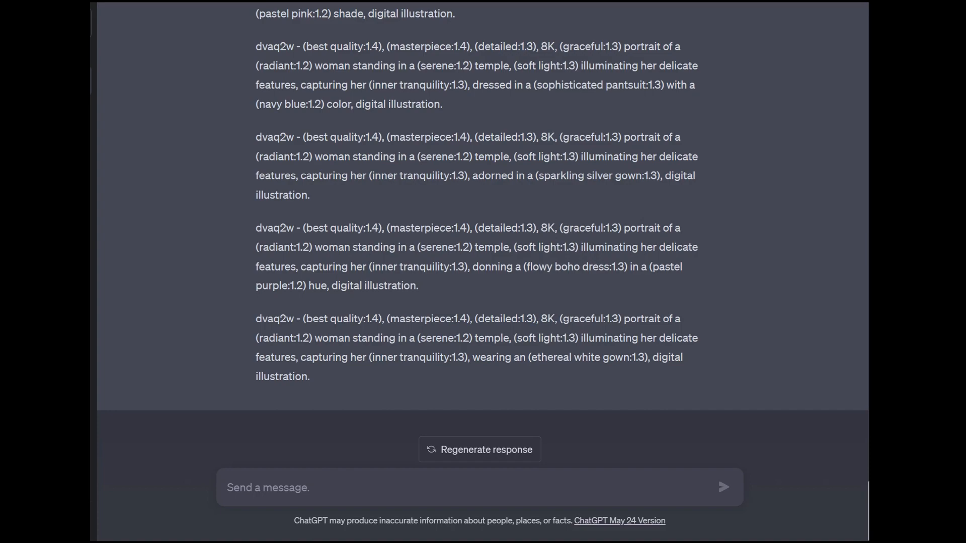
# - Copy the complete response and, in Stable Diffusion, replace the whole list of prompt inputs with it
pyautogui.scroll(12, 478, 252)
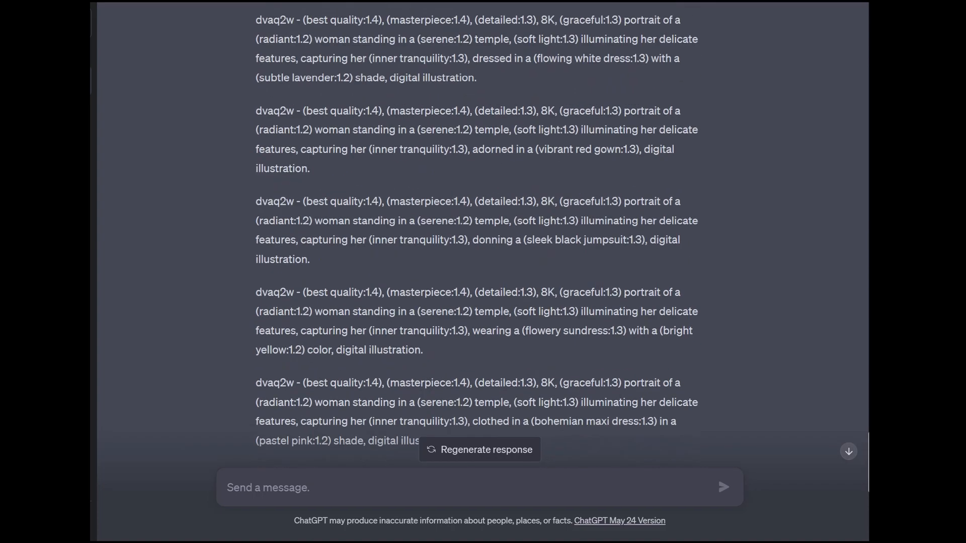
pyautogui.click(717, 105)
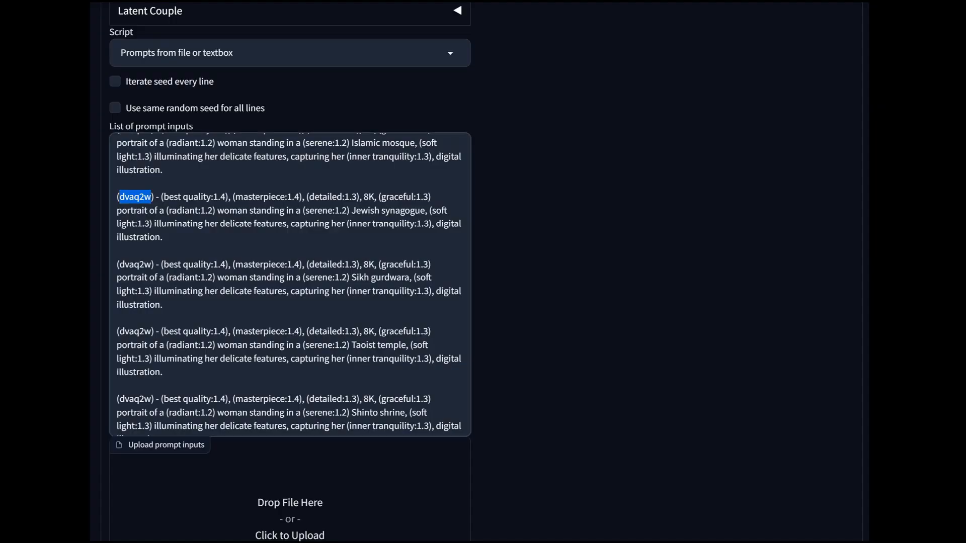
pyautogui.click(261, 223)
pyautogui.hotkey('ctrl', 'a')
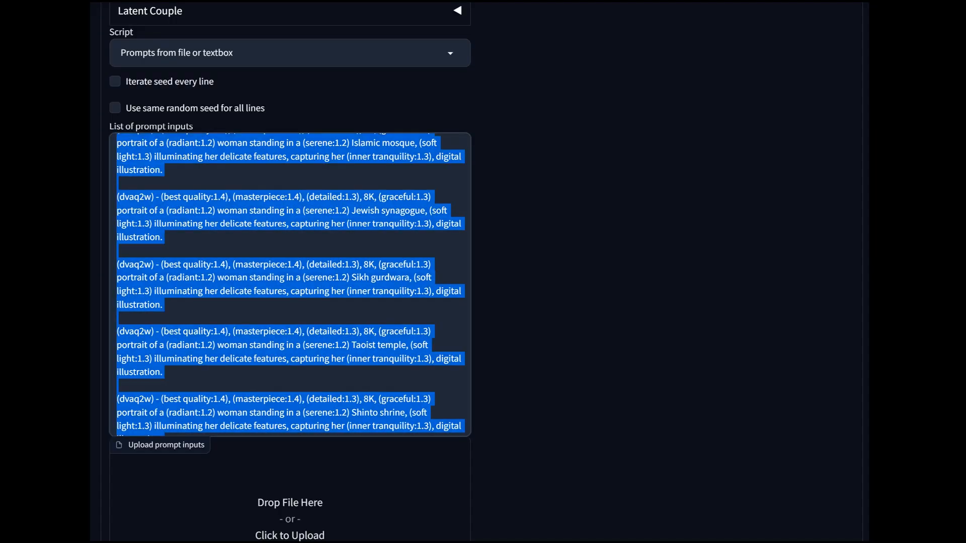
pyautogui.hotkey('ctrl', 'v')
# - Remove the stray blank line that splits the navy blue pantsuit prompt in the prompt list
pyautogui.scroll(3, 290, 284)
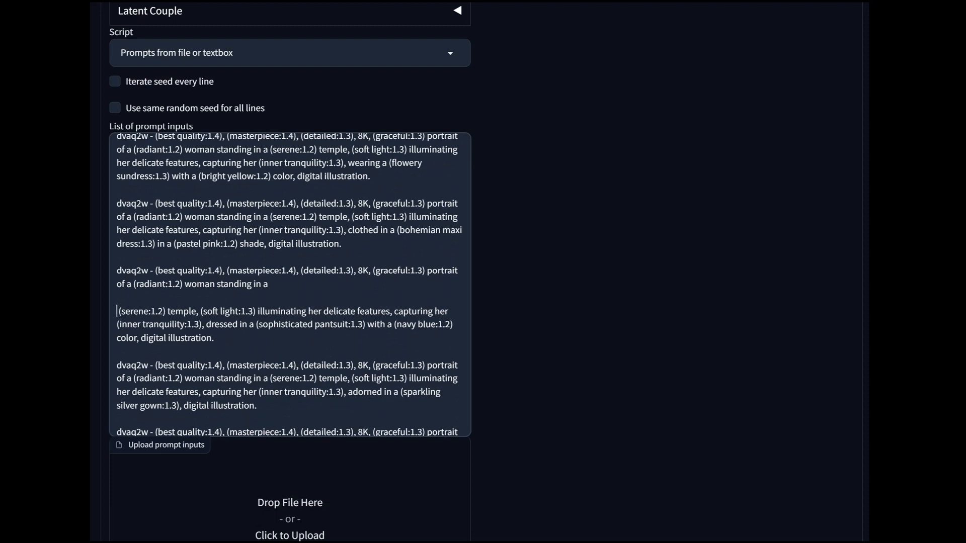
pyautogui.press('BackSpace')
pyautogui.press('BackSpace')
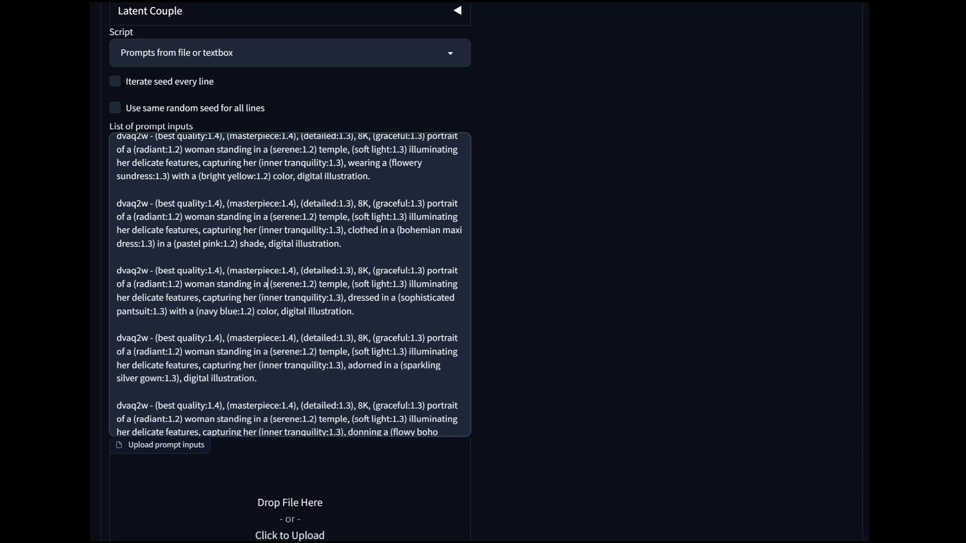
# - Set the ControlNet SoftEdge control weight to 0.5 and the ending control step to 0.42
pyautogui.scroll(15, 290, 282)
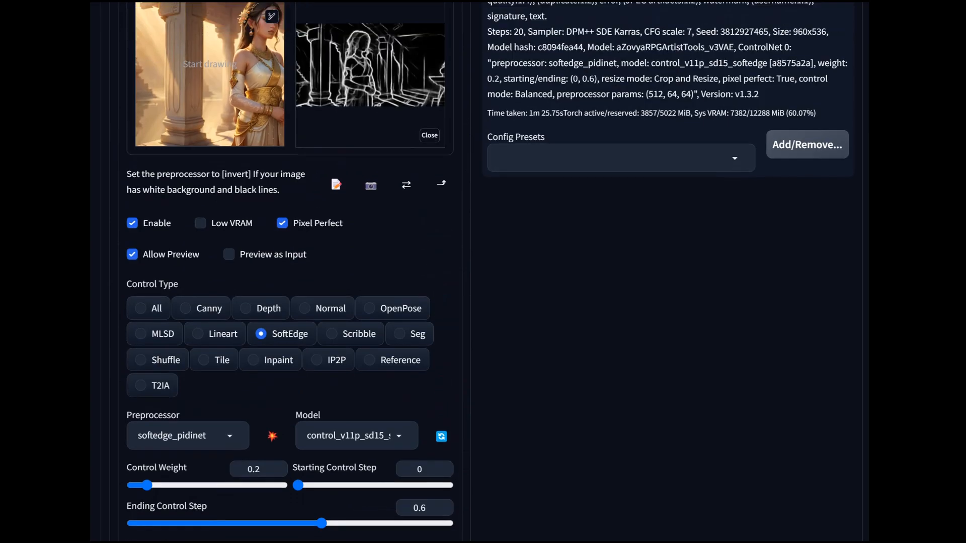
pyautogui.scroll(8, 290, 282)
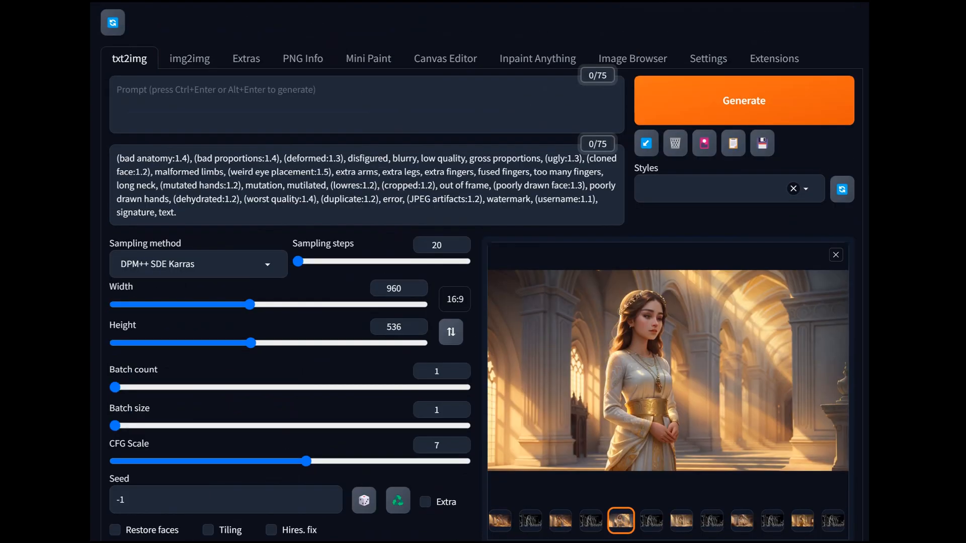
pyautogui.scroll(-15, 290, 282)
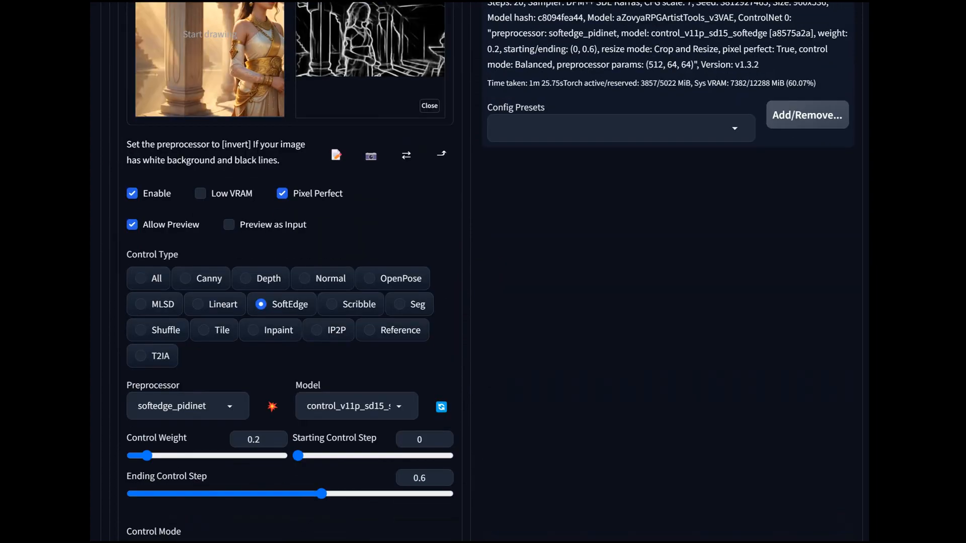
pyautogui.scroll(-12, 290, 282)
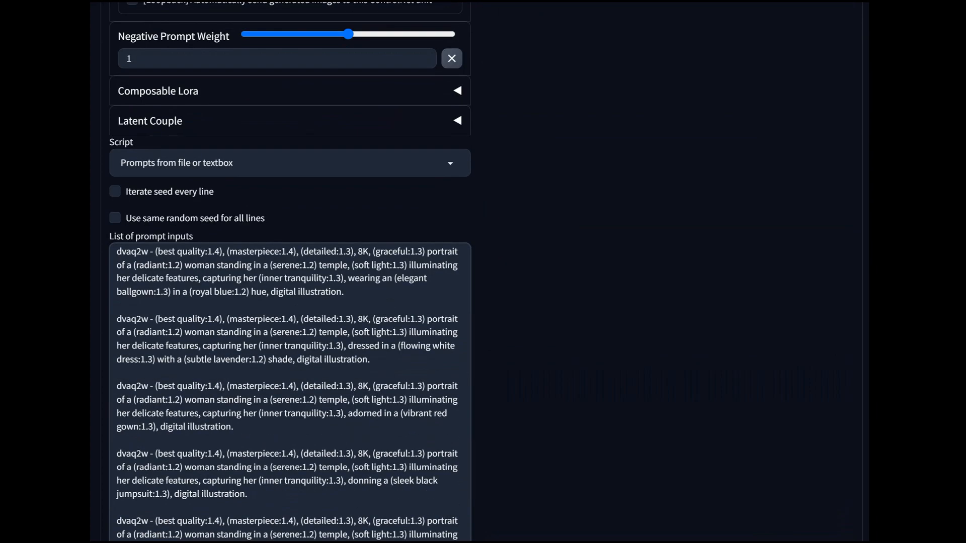
pyautogui.scroll(-4, 290, 393)
pyautogui.scroll(7, 289, 282)
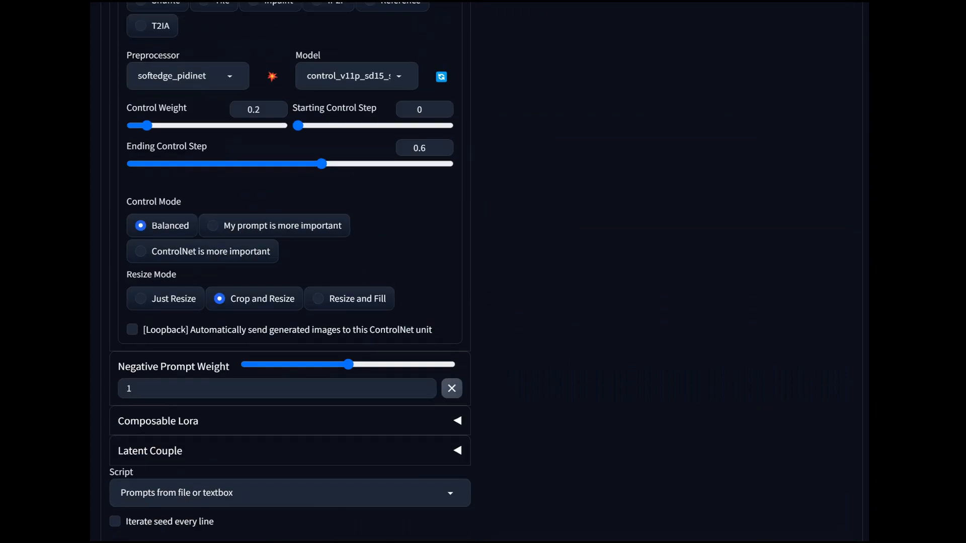
pyautogui.scroll(2, 290, 281)
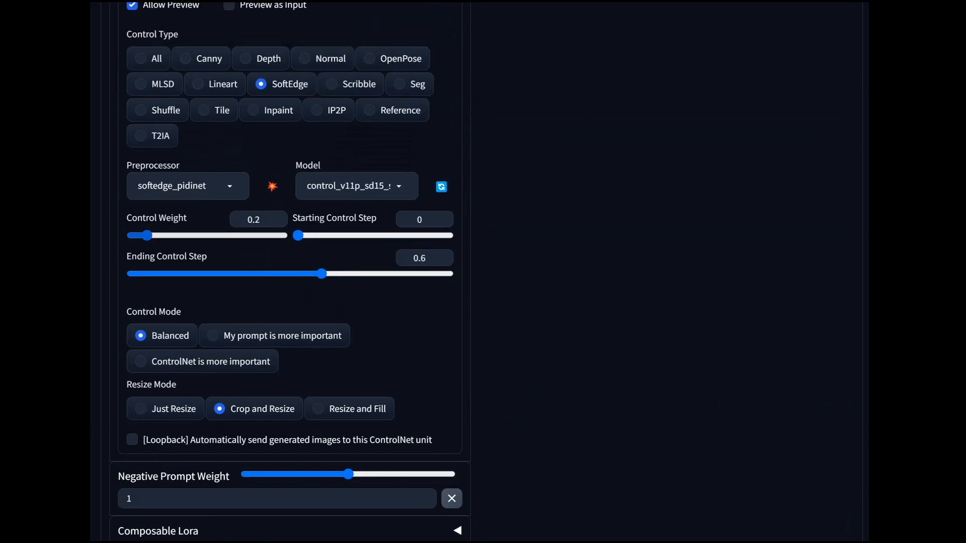
pyautogui.moveTo(147, 235); pyautogui.dragTo(170, 236)
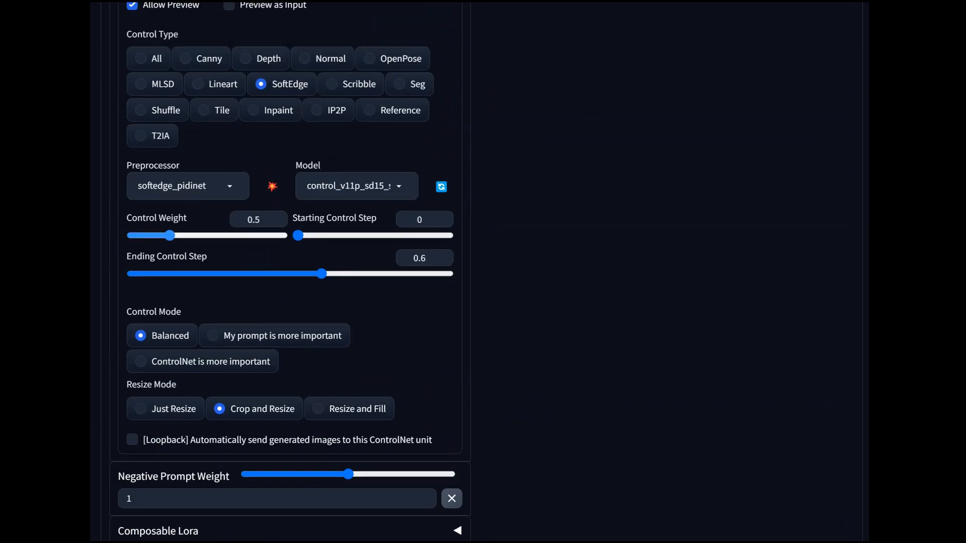
pyautogui.moveTo(322, 274); pyautogui.dragTo(264, 274)
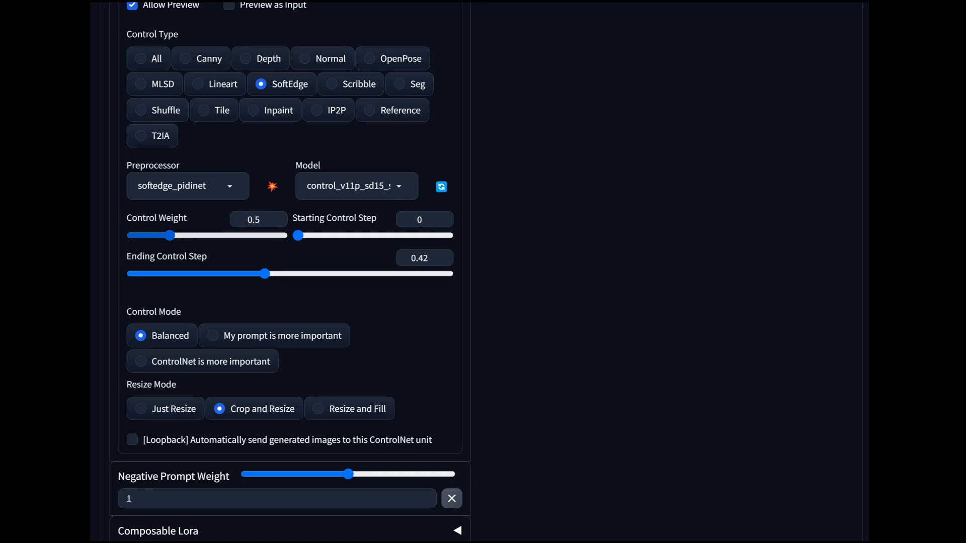
# - Raise the ControlNet ending control step slightly and generate the images from the prompt list
pyautogui.moveTo(170, 235)
pyautogui.mouseDown()
pyautogui.moveTo(181, 236)
pyautogui.moveTo(169, 236)
pyautogui.mouseUp()
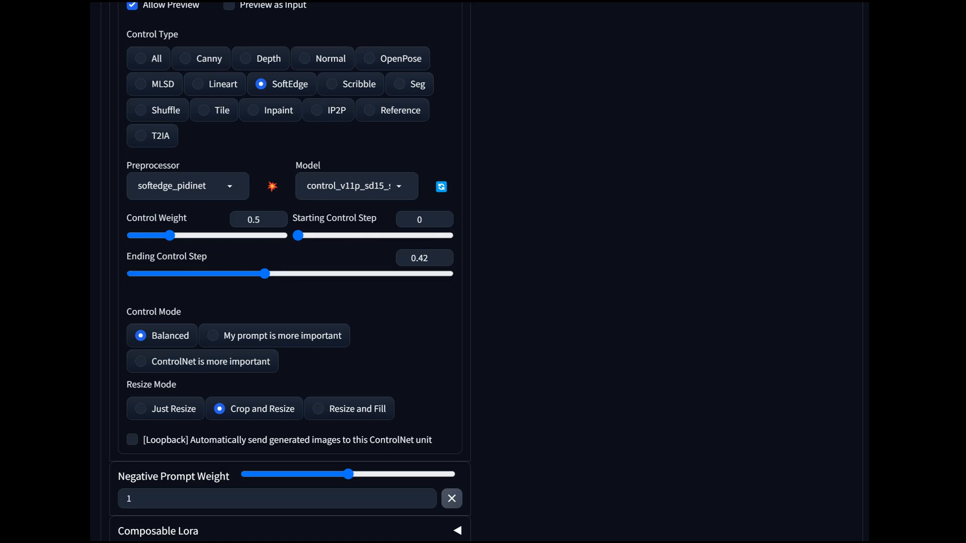
pyautogui.moveTo(264, 274); pyautogui.dragTo(274, 273)
pyautogui.scroll(20, 482, 272)
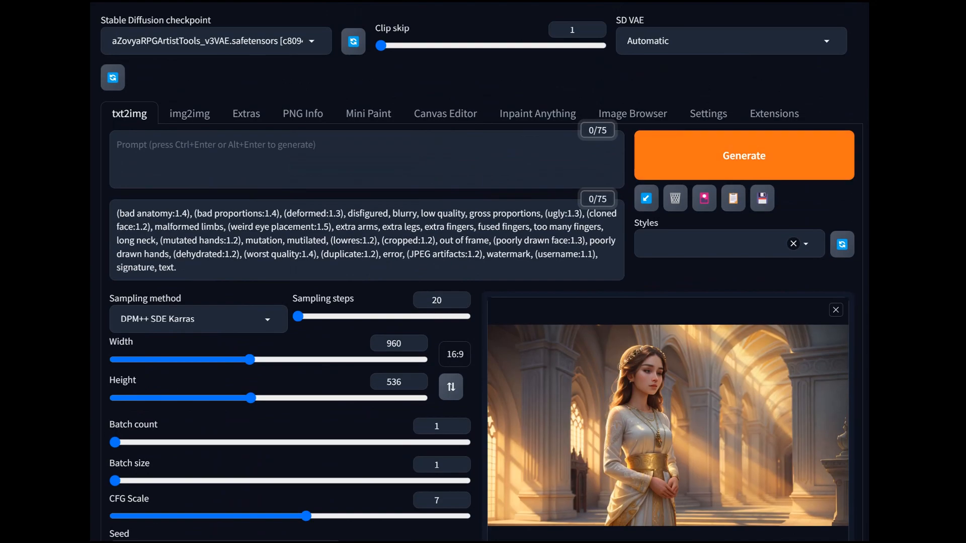
pyautogui.click(743, 155)
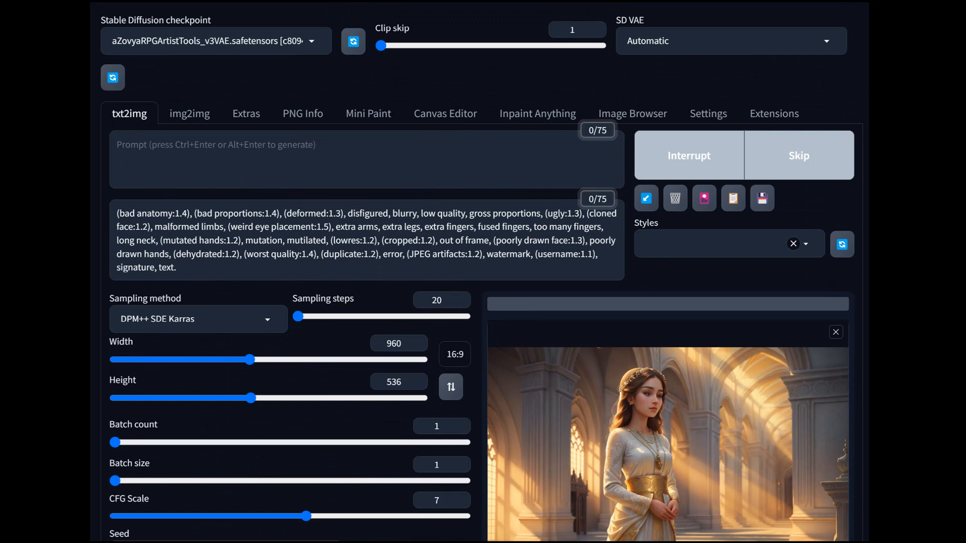